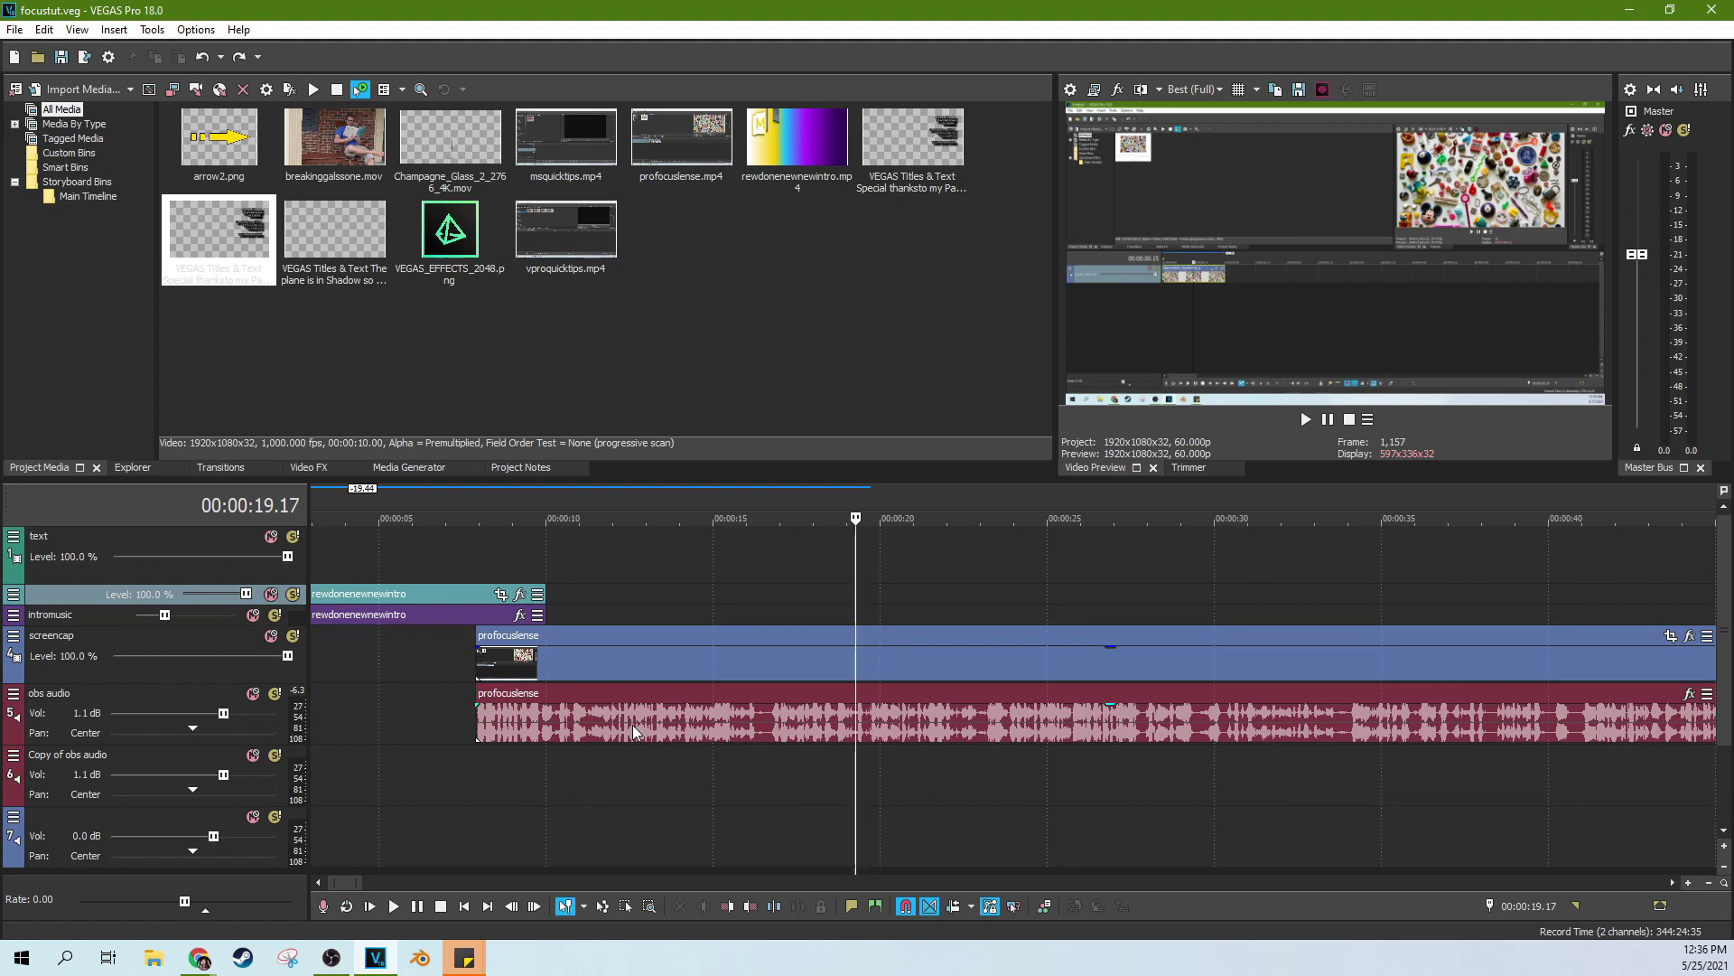
Select the profocuslense video and audio and scrub the playhead between about 15 and 16 seconds
{"action": "left_click", "coordinate": [852, 643]}
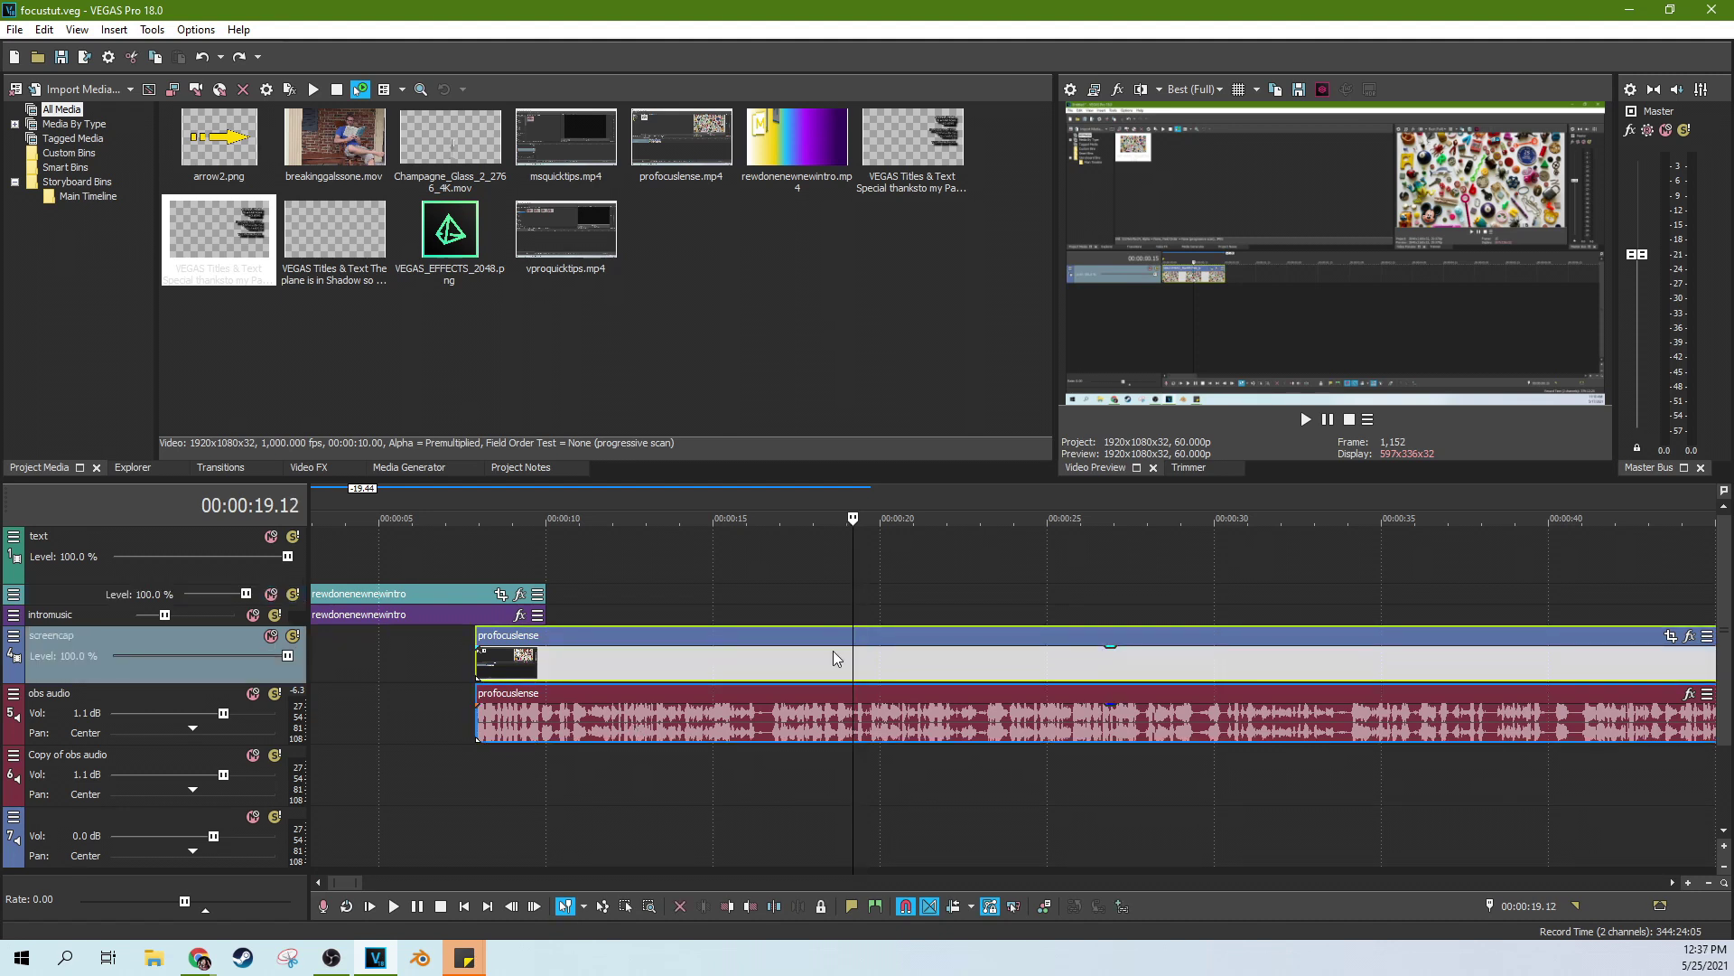
{"action": "left_click", "coordinate": [828, 682]}
{"action": "scroll", "coordinate": [847, 688], "scroll_direction": "up", "scroll_amount": 3}
{"action": "left_click", "coordinate": [788, 667]}
{"action": "scroll", "coordinate": [820, 668], "scroll_direction": "down", "scroll_amount": 3}
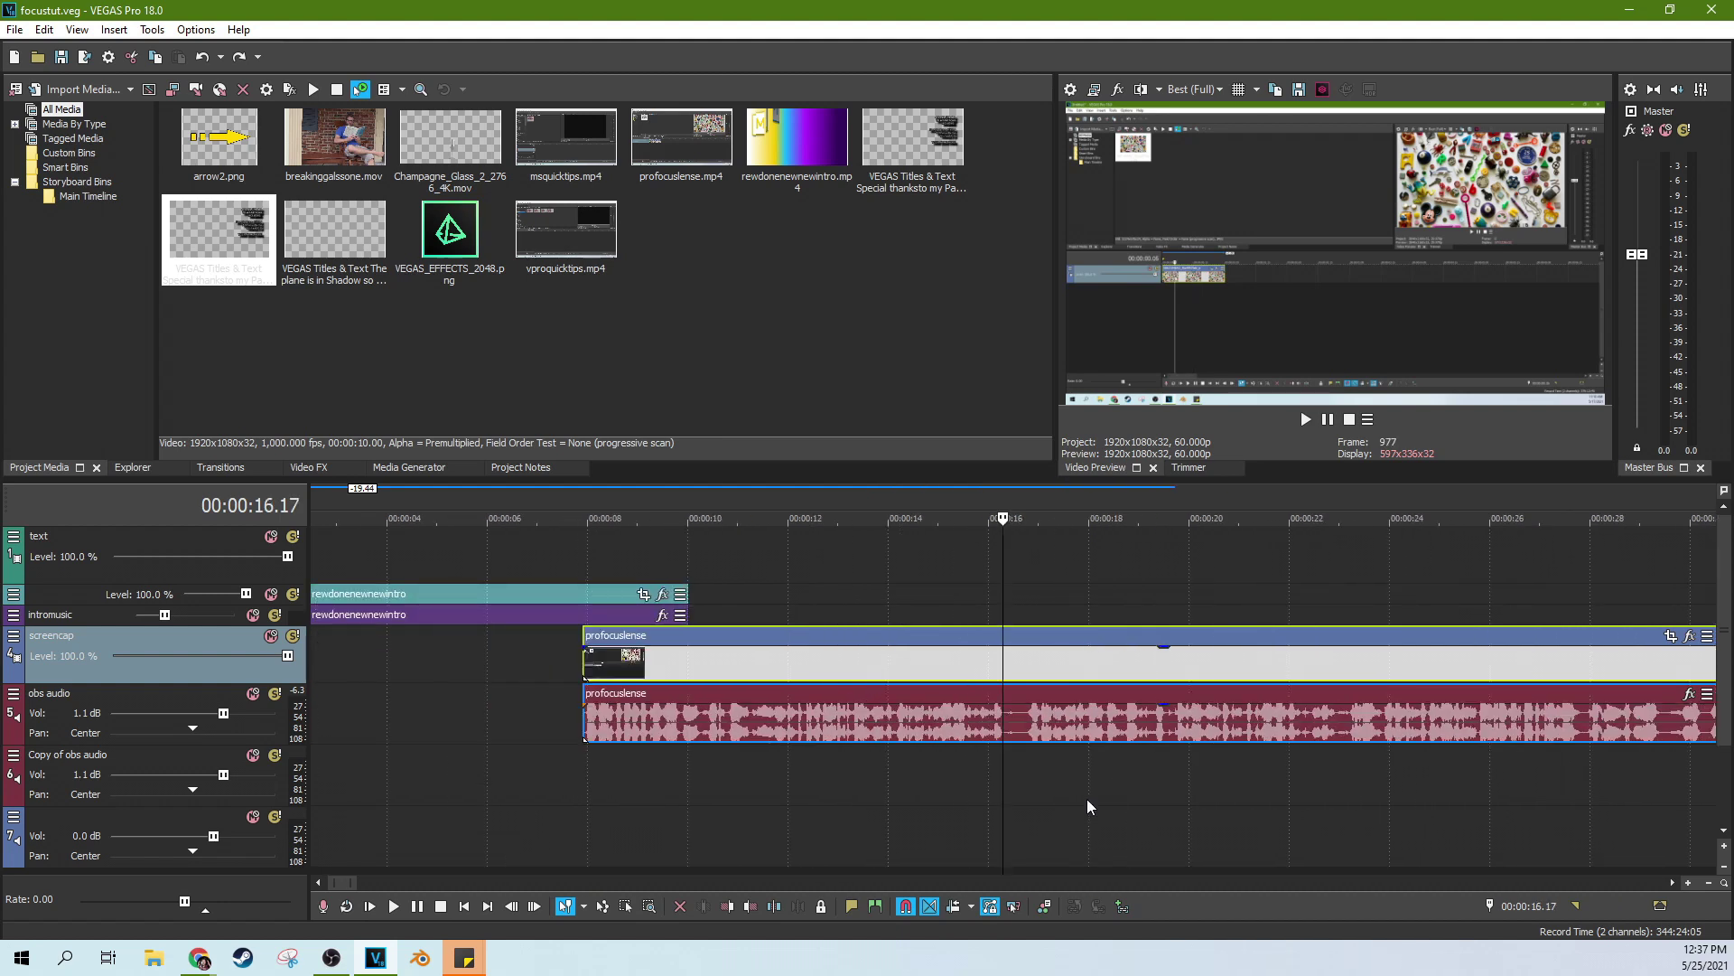
{"action": "scroll", "coordinate": [1043, 711], "scroll_direction": "up", "scroll_amount": 3}
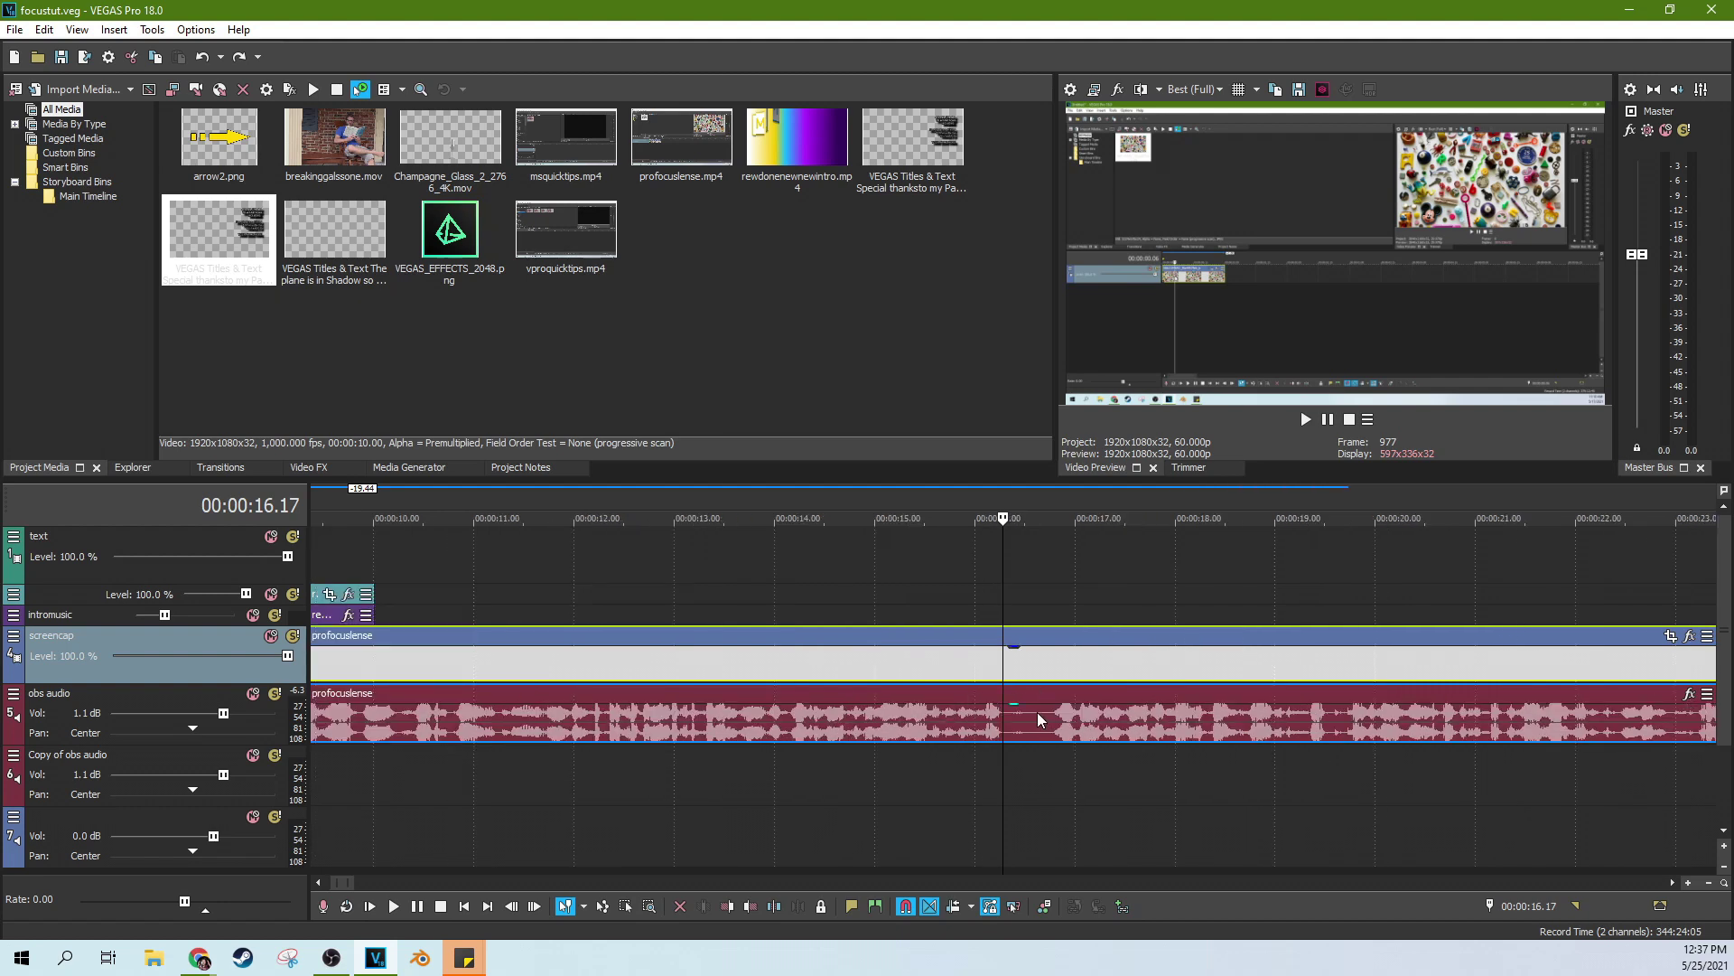
{"action": "left_click", "coordinate": [1038, 675]}
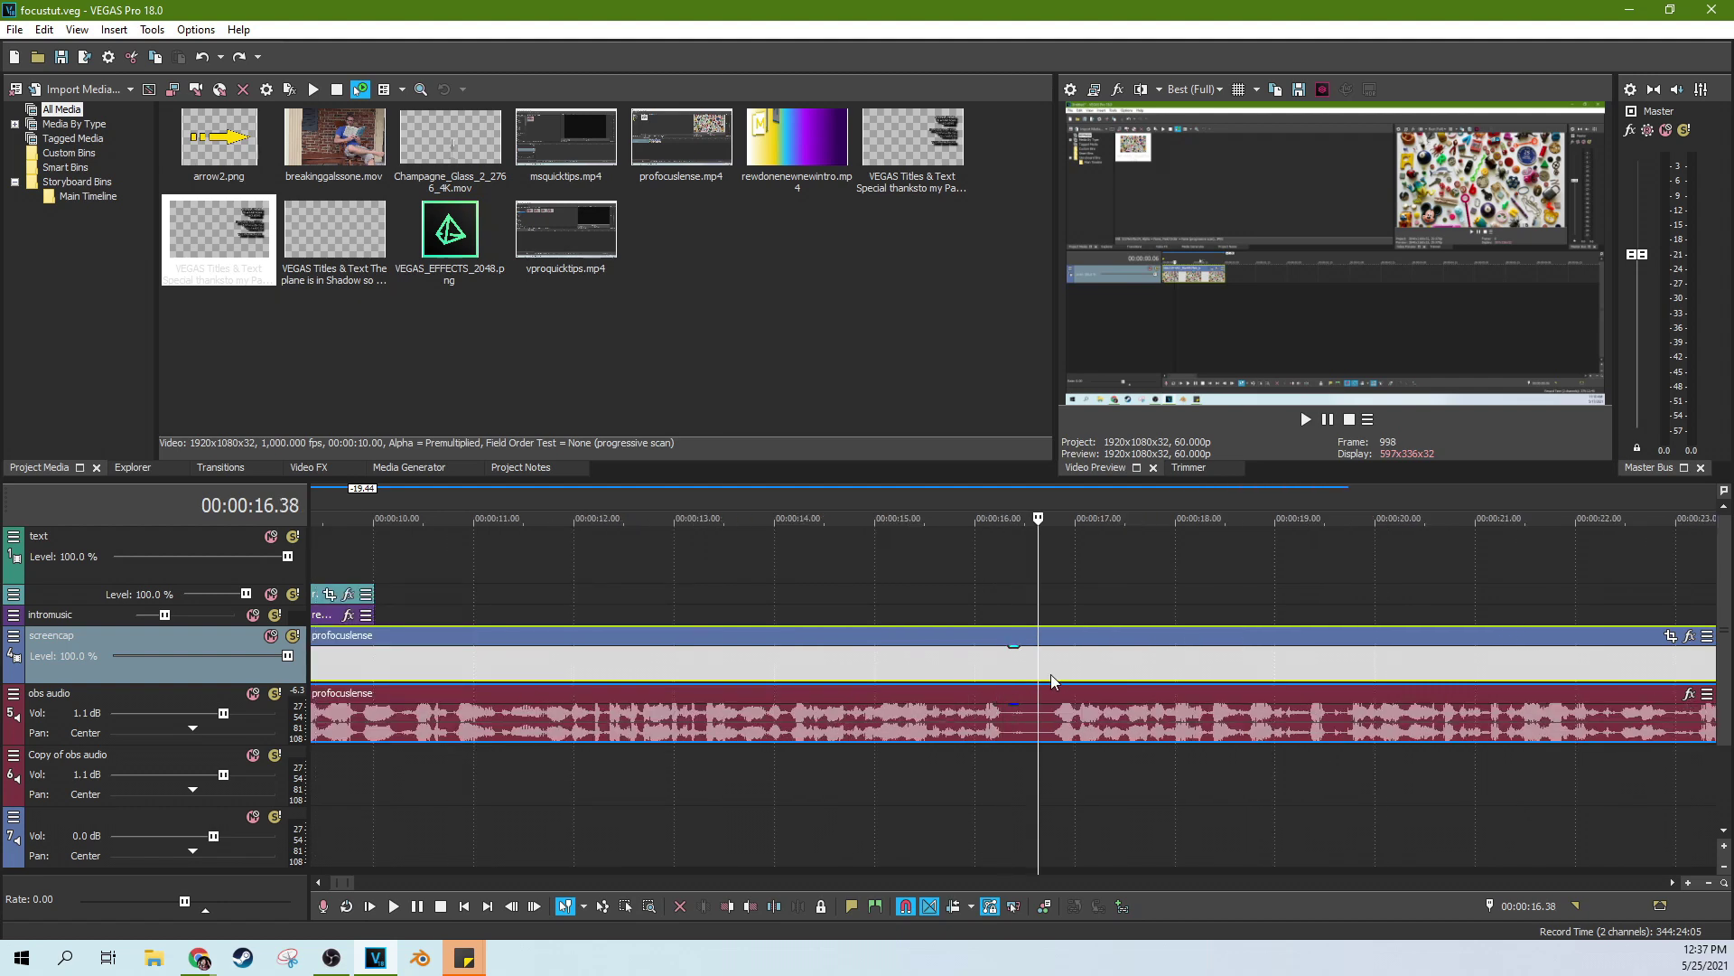
{"action": "scroll", "coordinate": [1044, 676], "scroll_direction": "down", "scroll_amount": 3}
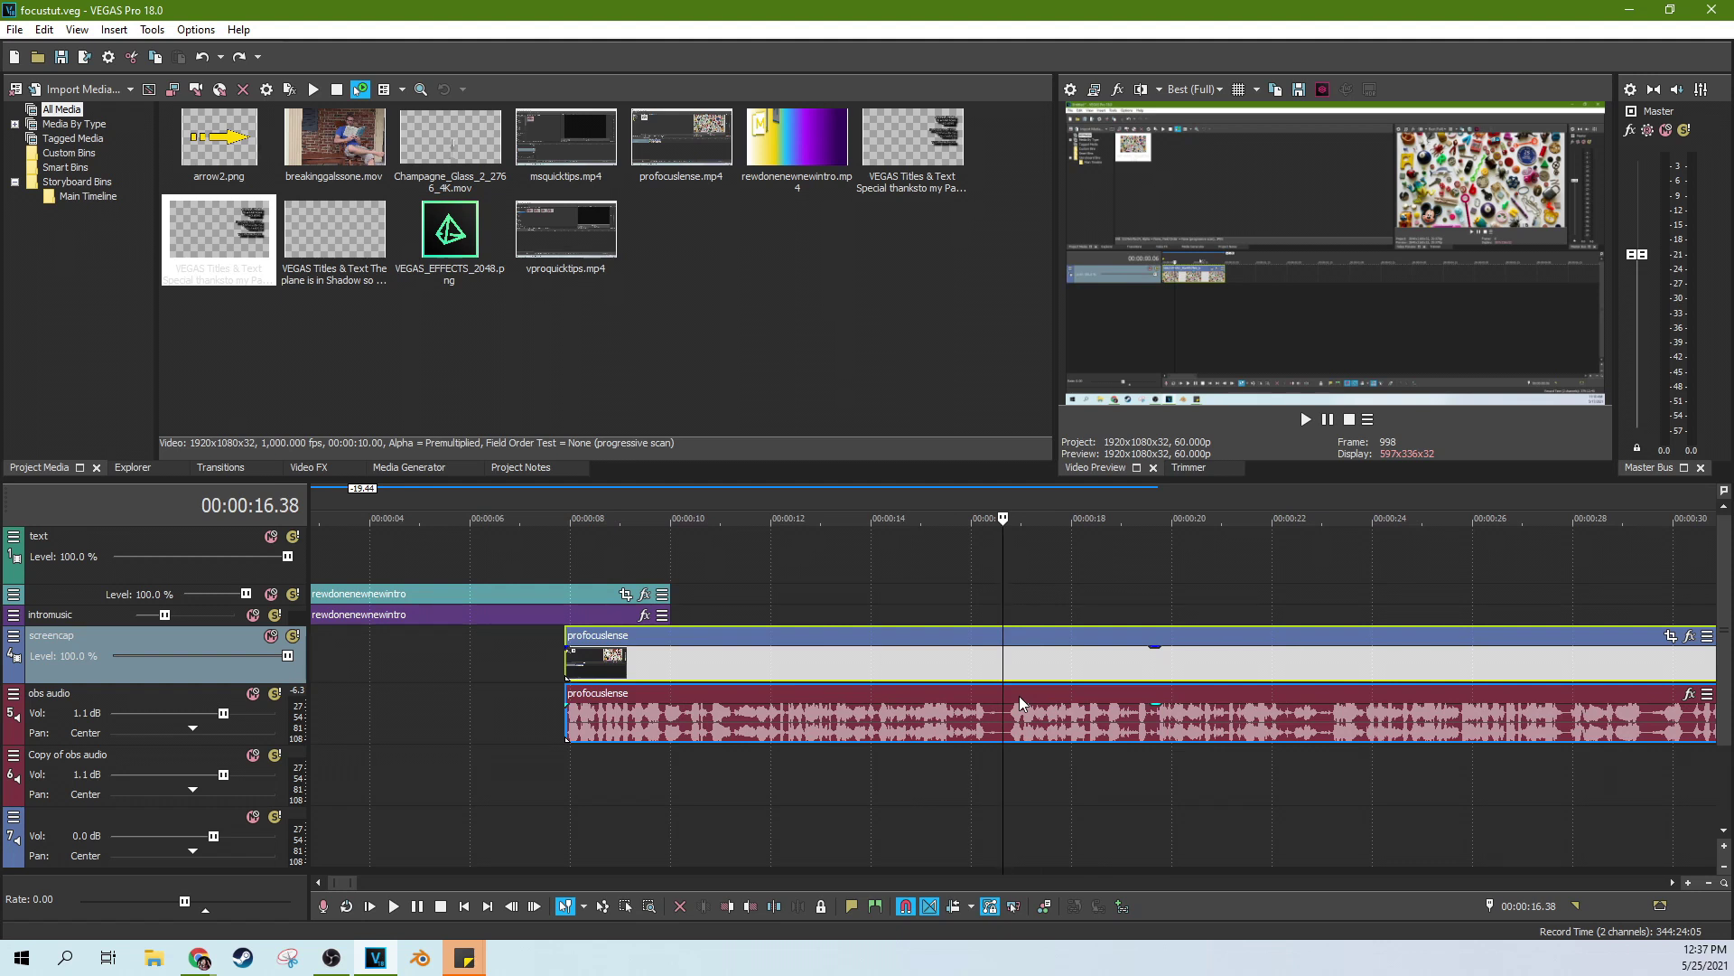
{"action": "key", "text": "Right"}
{"action": "key", "text": "Right"}
{"action": "left_click", "coordinate": [967, 679]}
{"action": "left_click", "coordinate": [987, 674]}
{"action": "scroll", "coordinate": [990, 672], "scroll_direction": "up", "scroll_amount": 3}
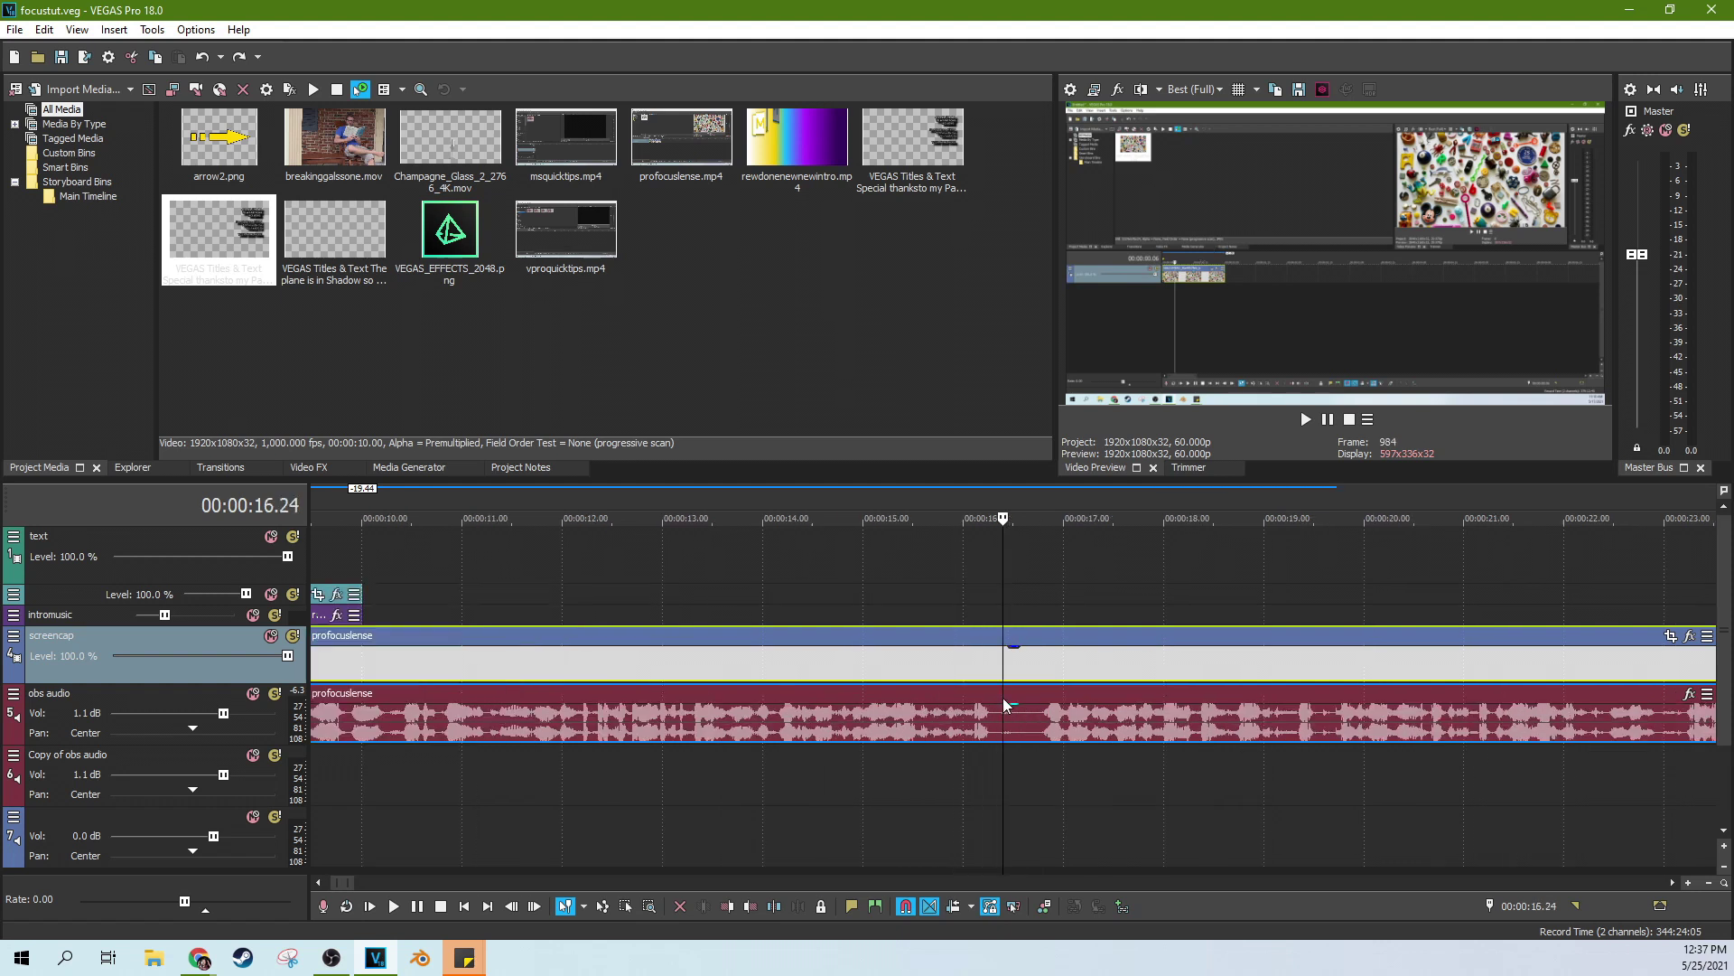
{"action": "left_click", "coordinate": [940, 655]}
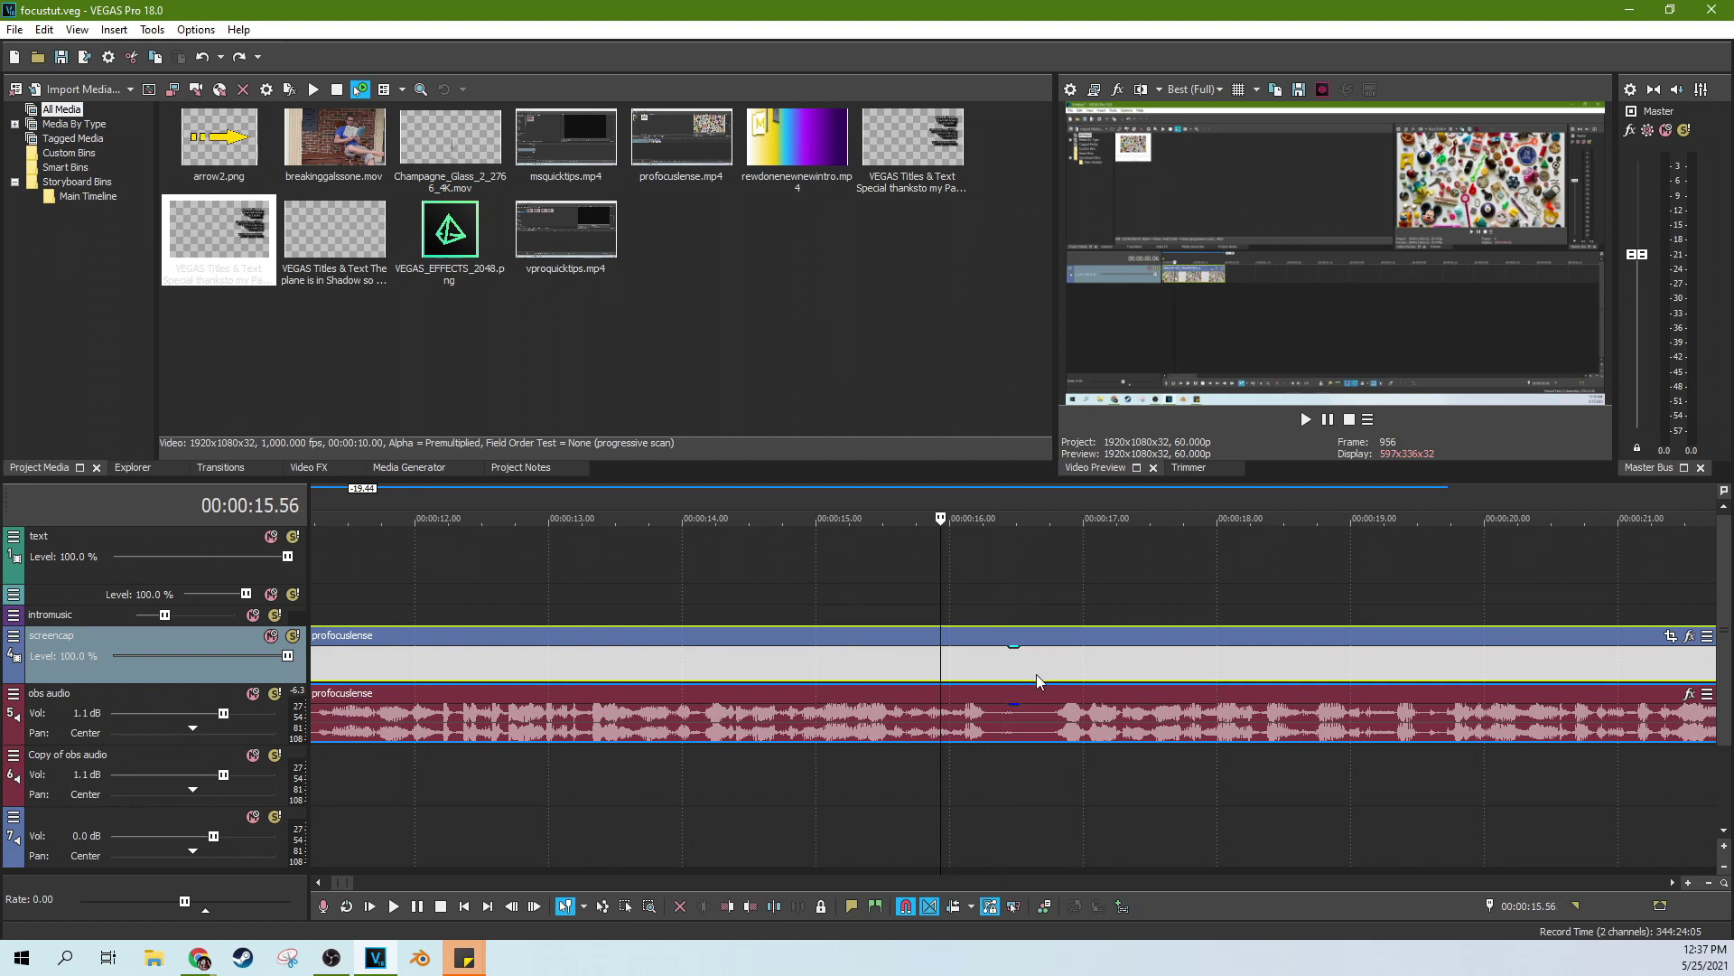
{"action": "scroll", "coordinate": [980, 676], "scroll_direction": "down", "scroll_amount": 2}
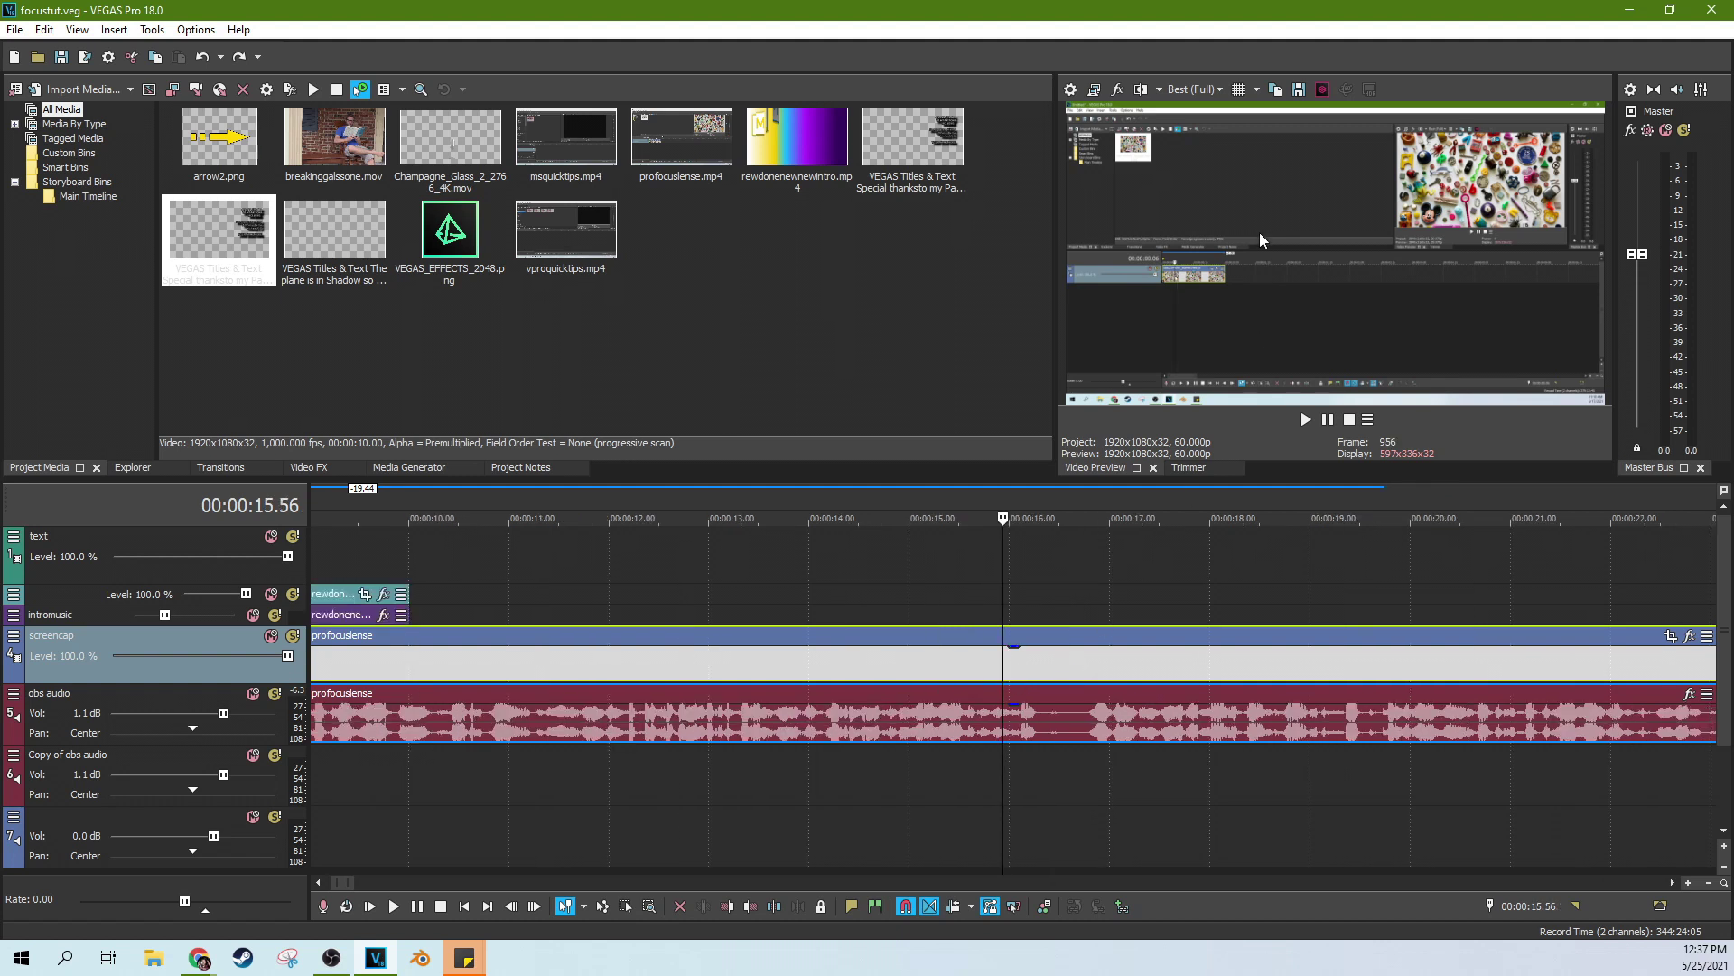
{"action": "left_click", "coordinate": [956, 572]}
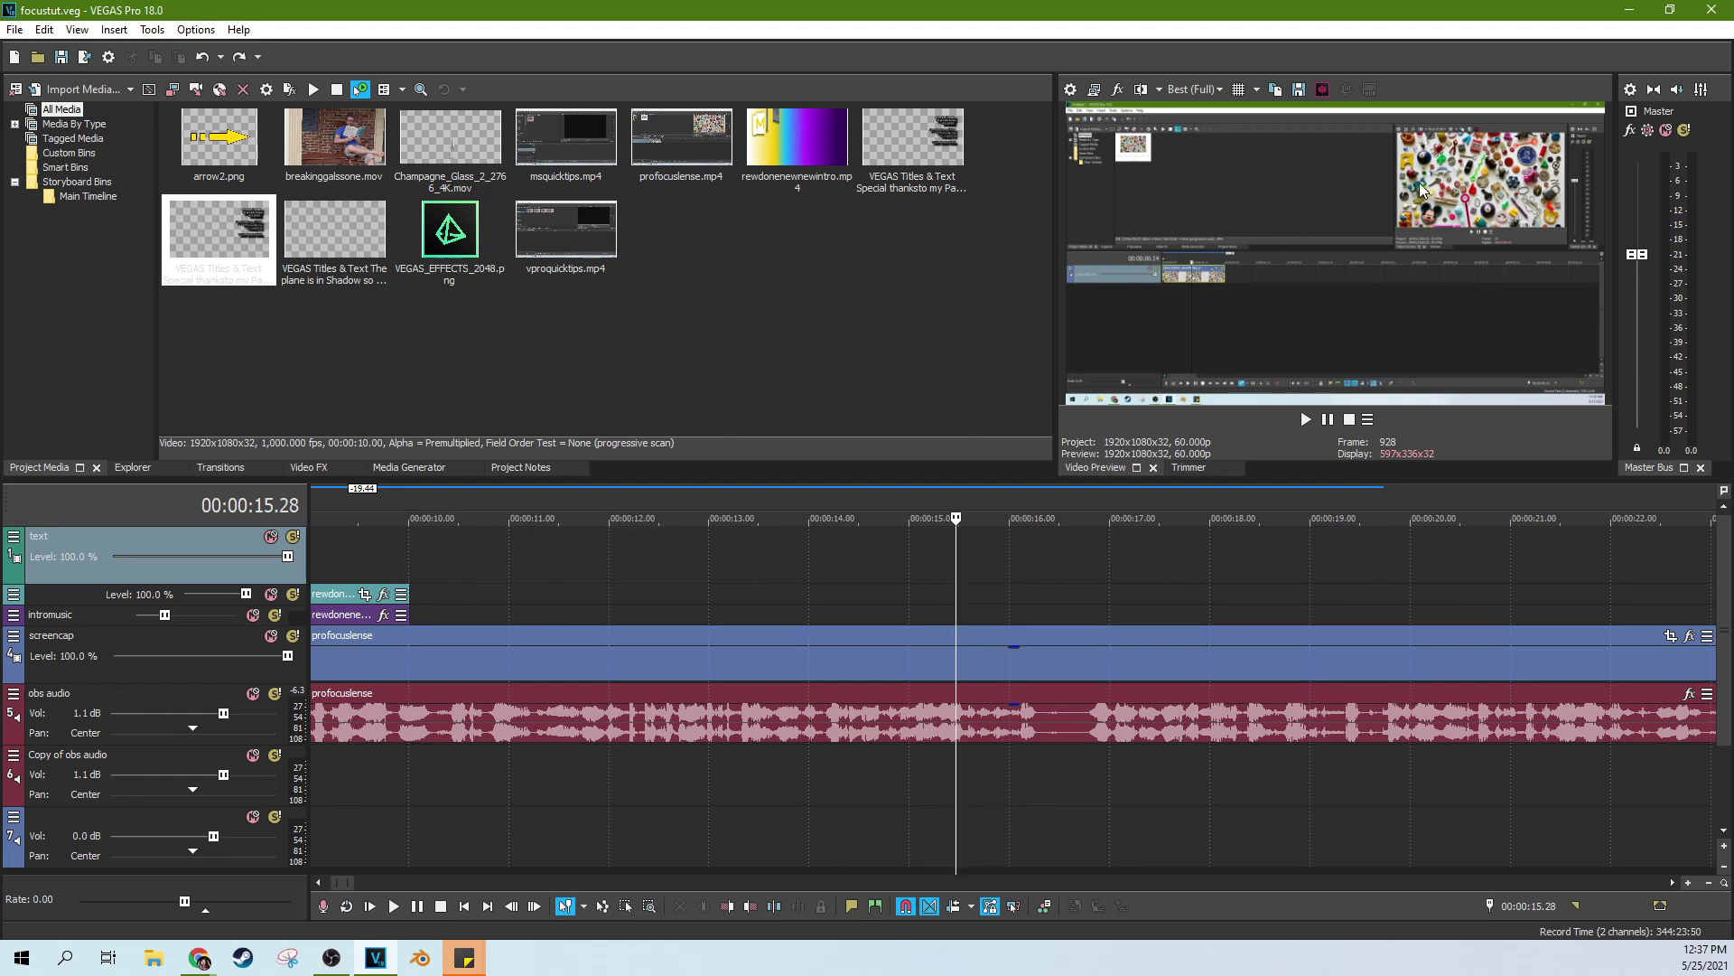
{"action": "scroll", "coordinate": [1016, 691], "scroll_direction": "up", "scroll_amount": 2}
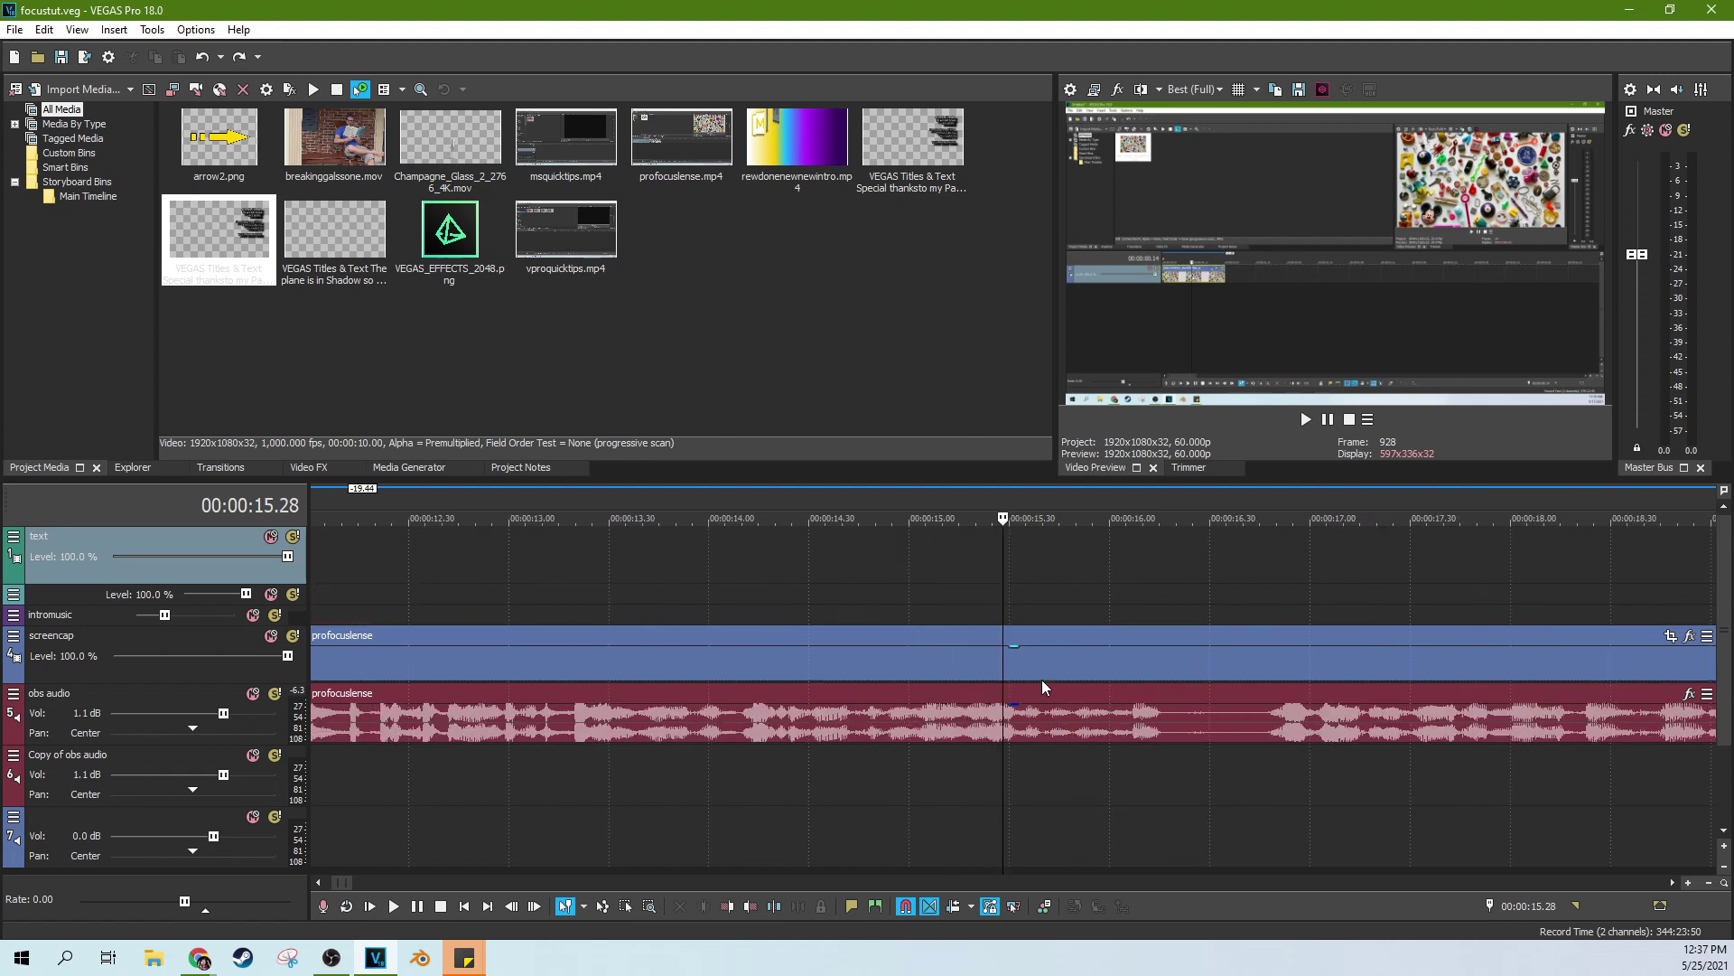
{"action": "left_click", "coordinate": [1084, 607]}
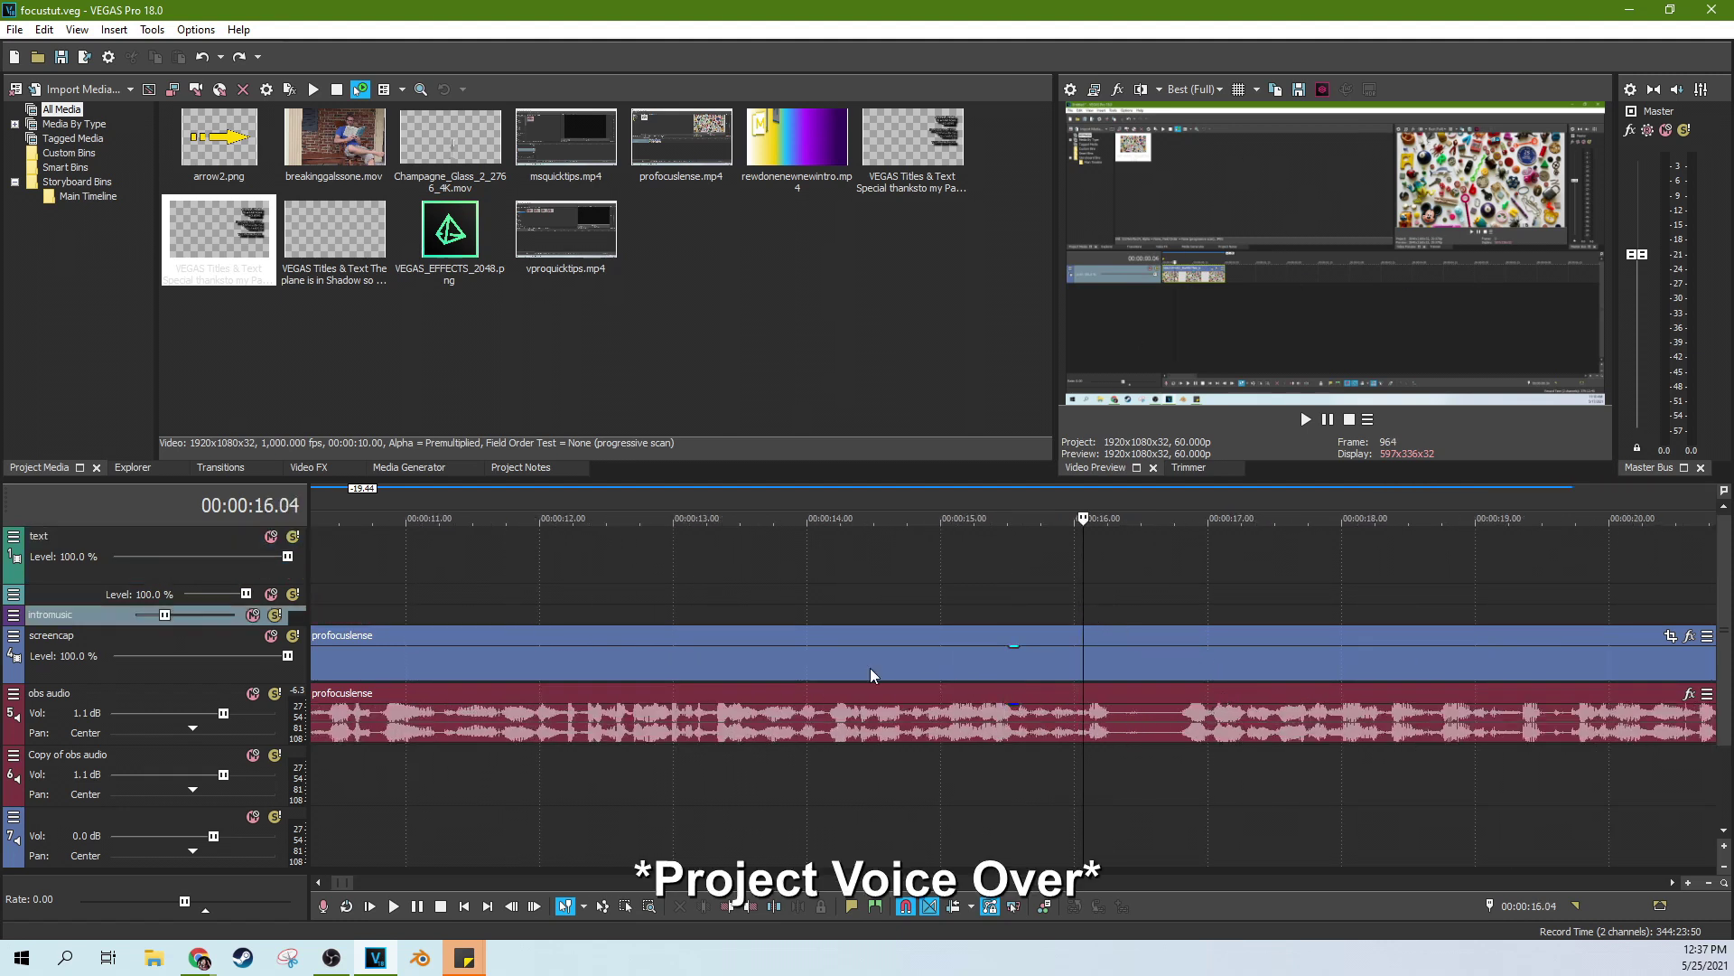
Play the footage from around 15.2–15.26 seconds to review the cut point
{"action": "key", "text": "space"}
{"action": "left_click", "coordinate": [967, 580]}
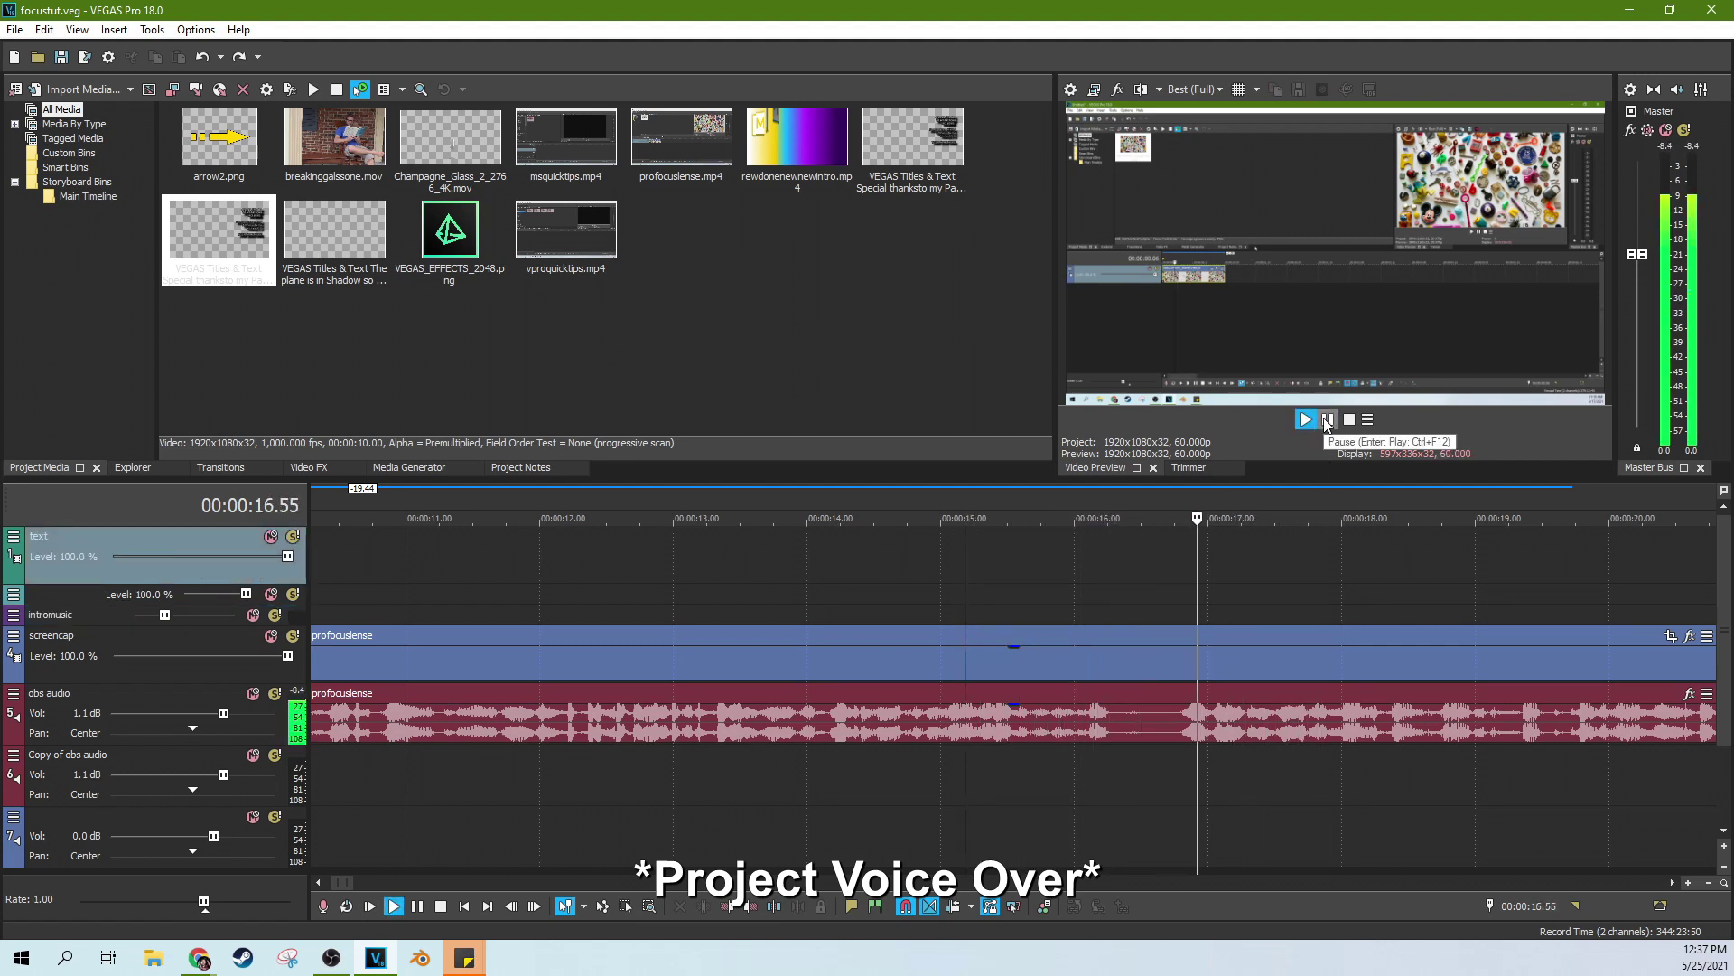
{"action": "left_click", "coordinate": [1328, 420]}
{"action": "left_click", "coordinate": [974, 604]}
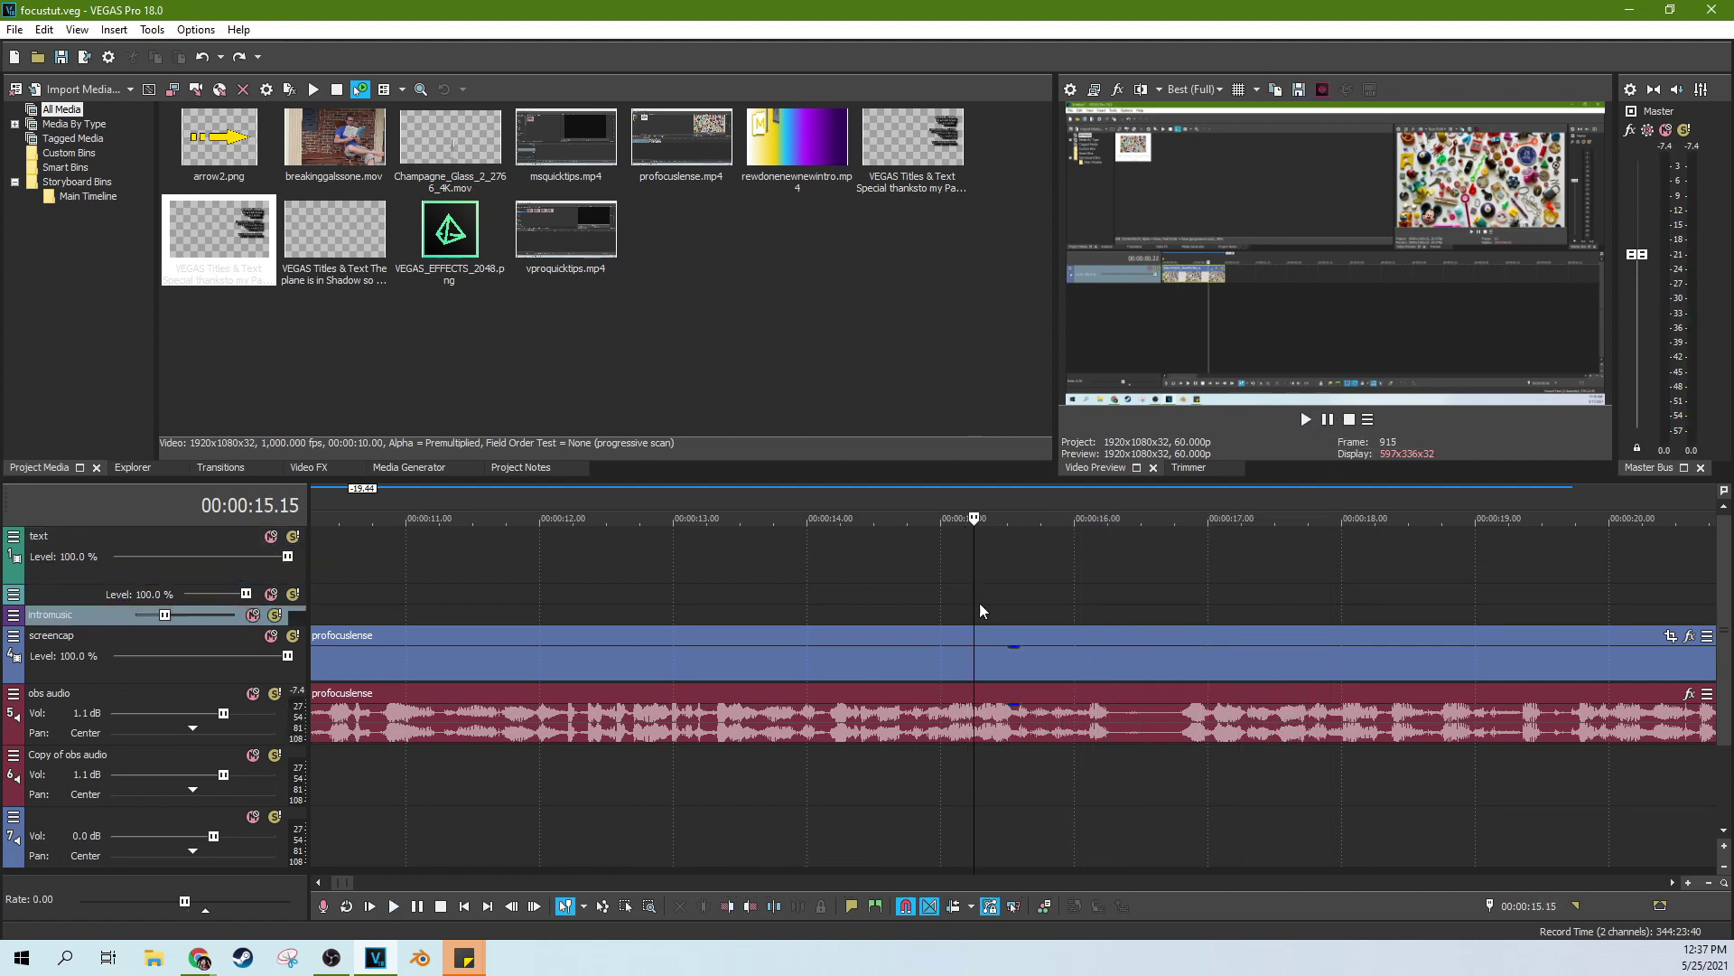
{"action": "left_click", "coordinate": [1118, 603]}
{"action": "scroll", "coordinate": [1111, 803], "scroll_direction": "right", "scroll_amount": 3}
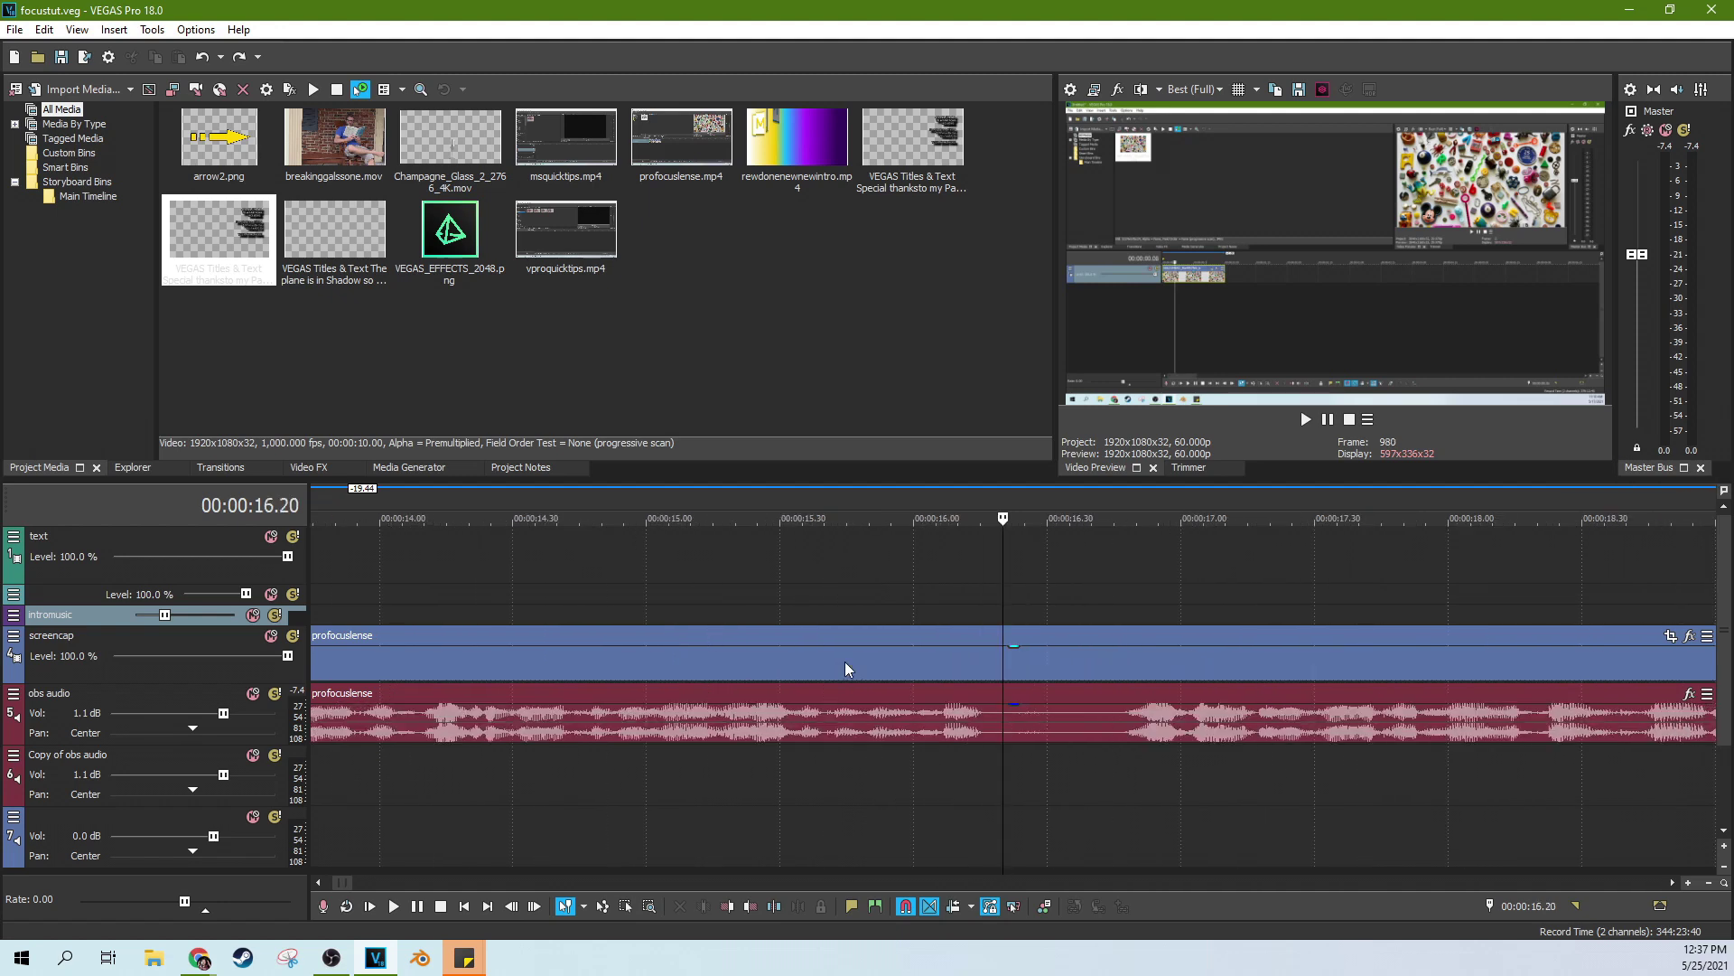
{"action": "left_click", "coordinate": [894, 598]}
{"action": "left_click", "coordinate": [815, 609]}
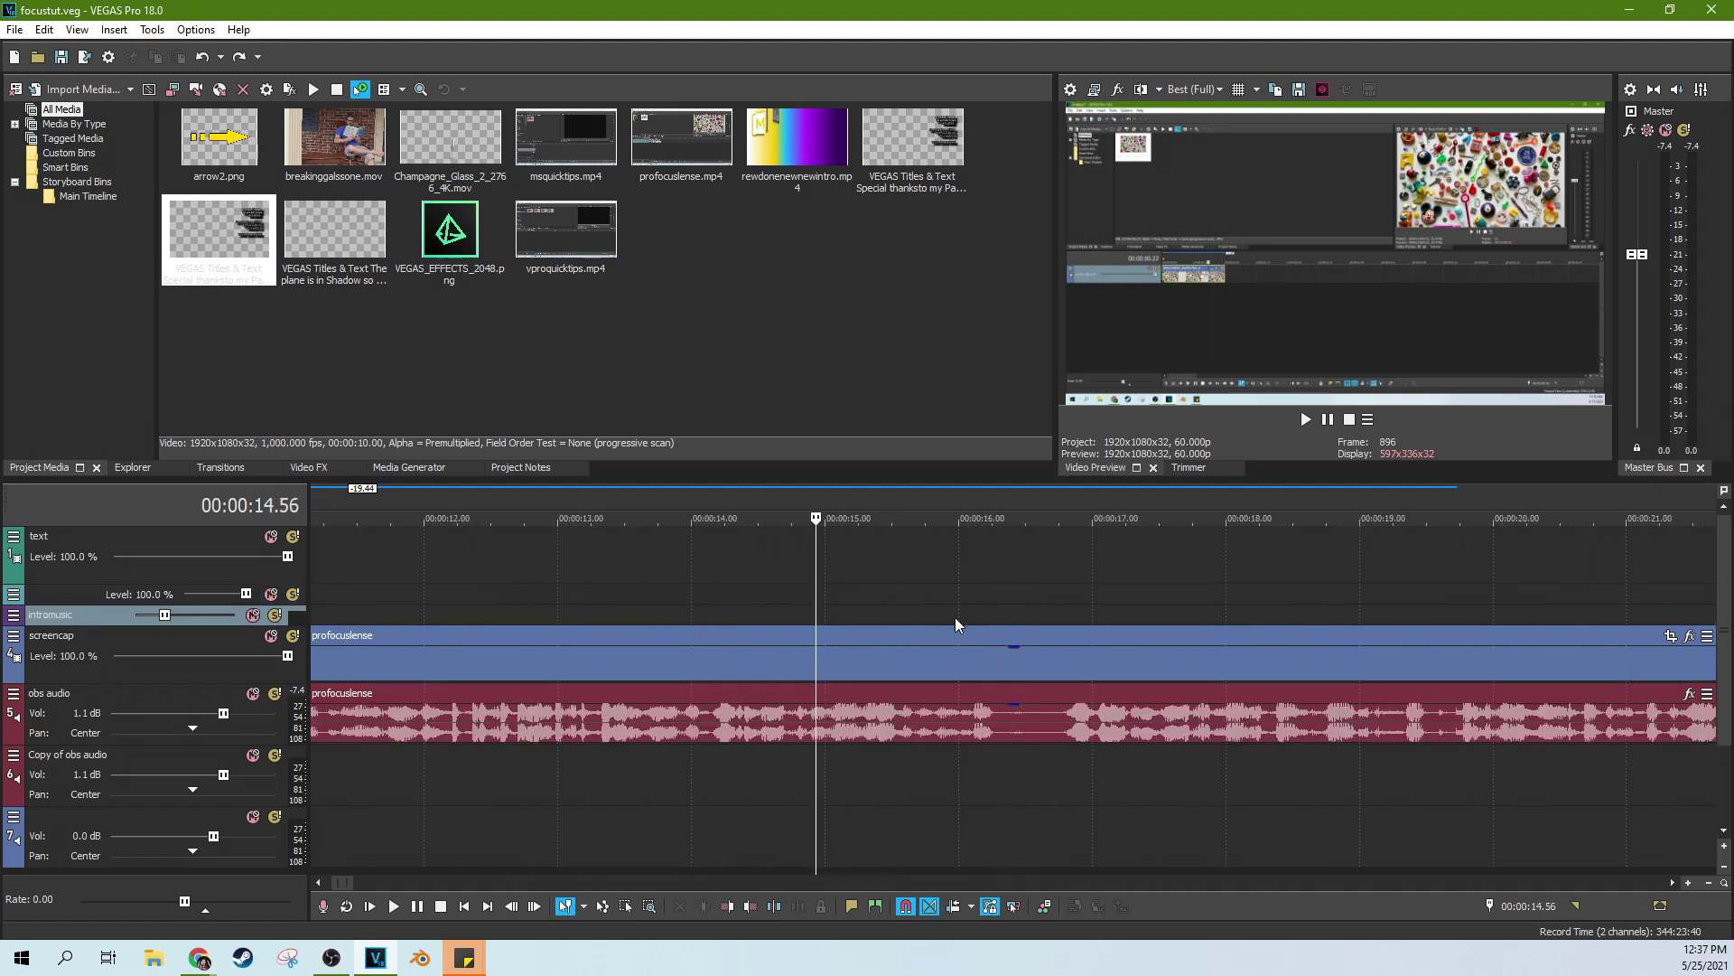
{"action": "scroll", "coordinate": [943, 612], "scroll_direction": "down", "scroll_amount": 3}
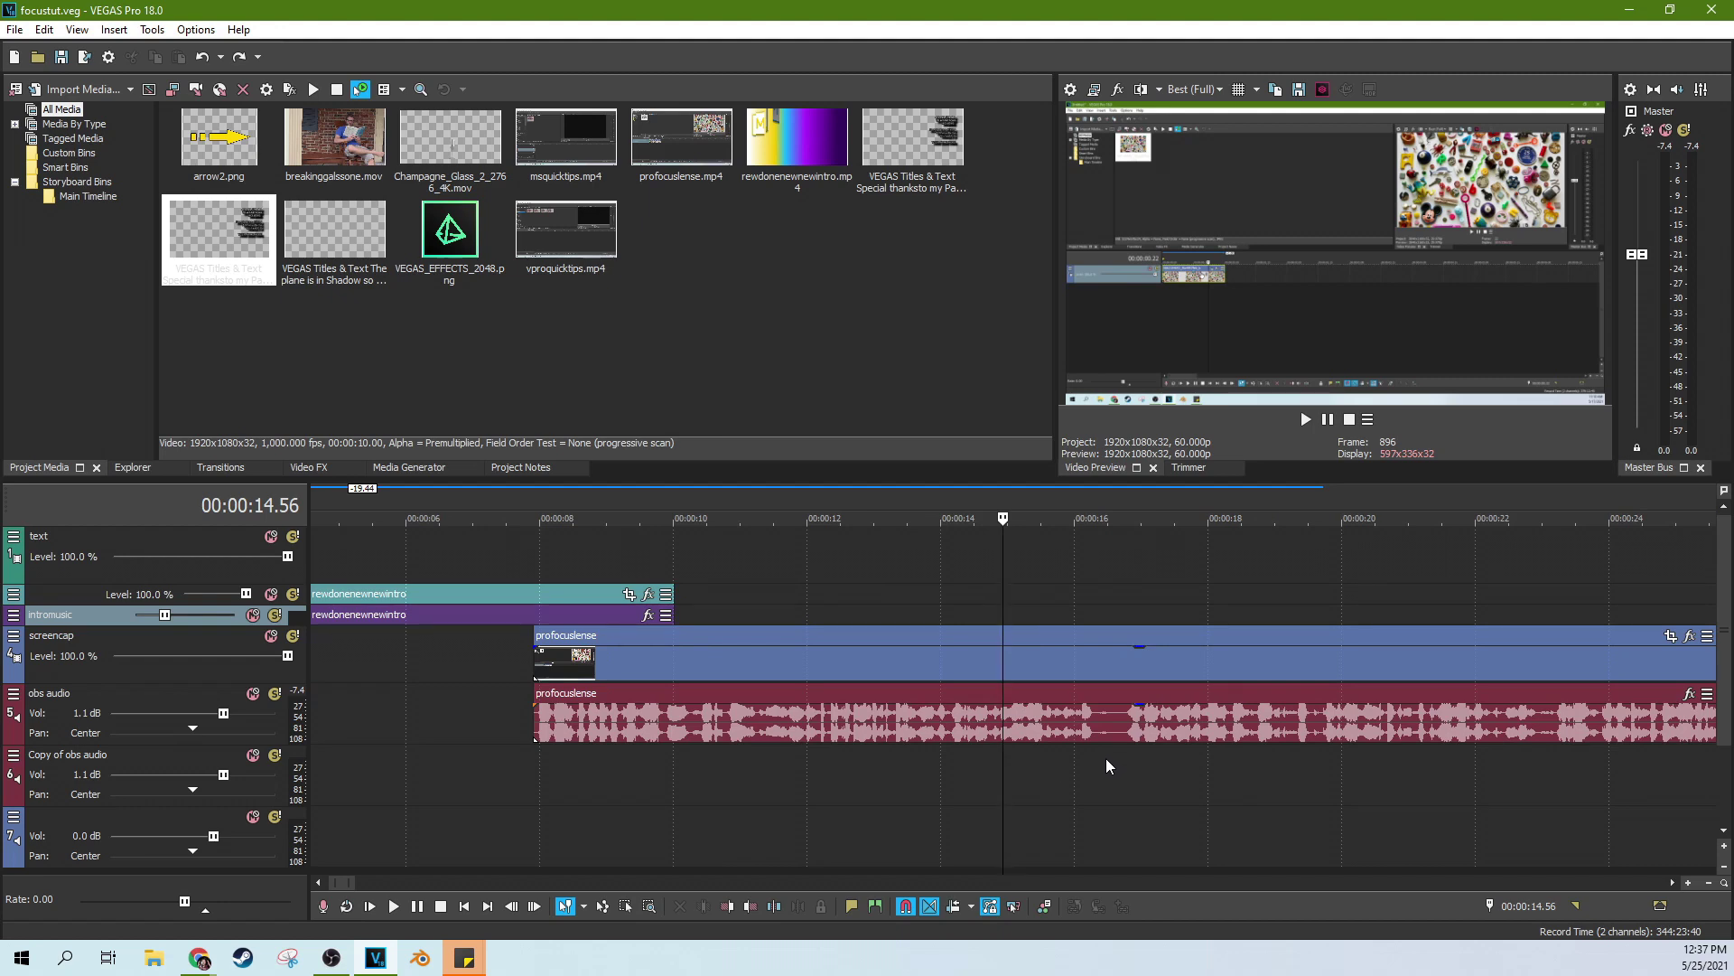
{"action": "left_click", "coordinate": [1039, 607]}
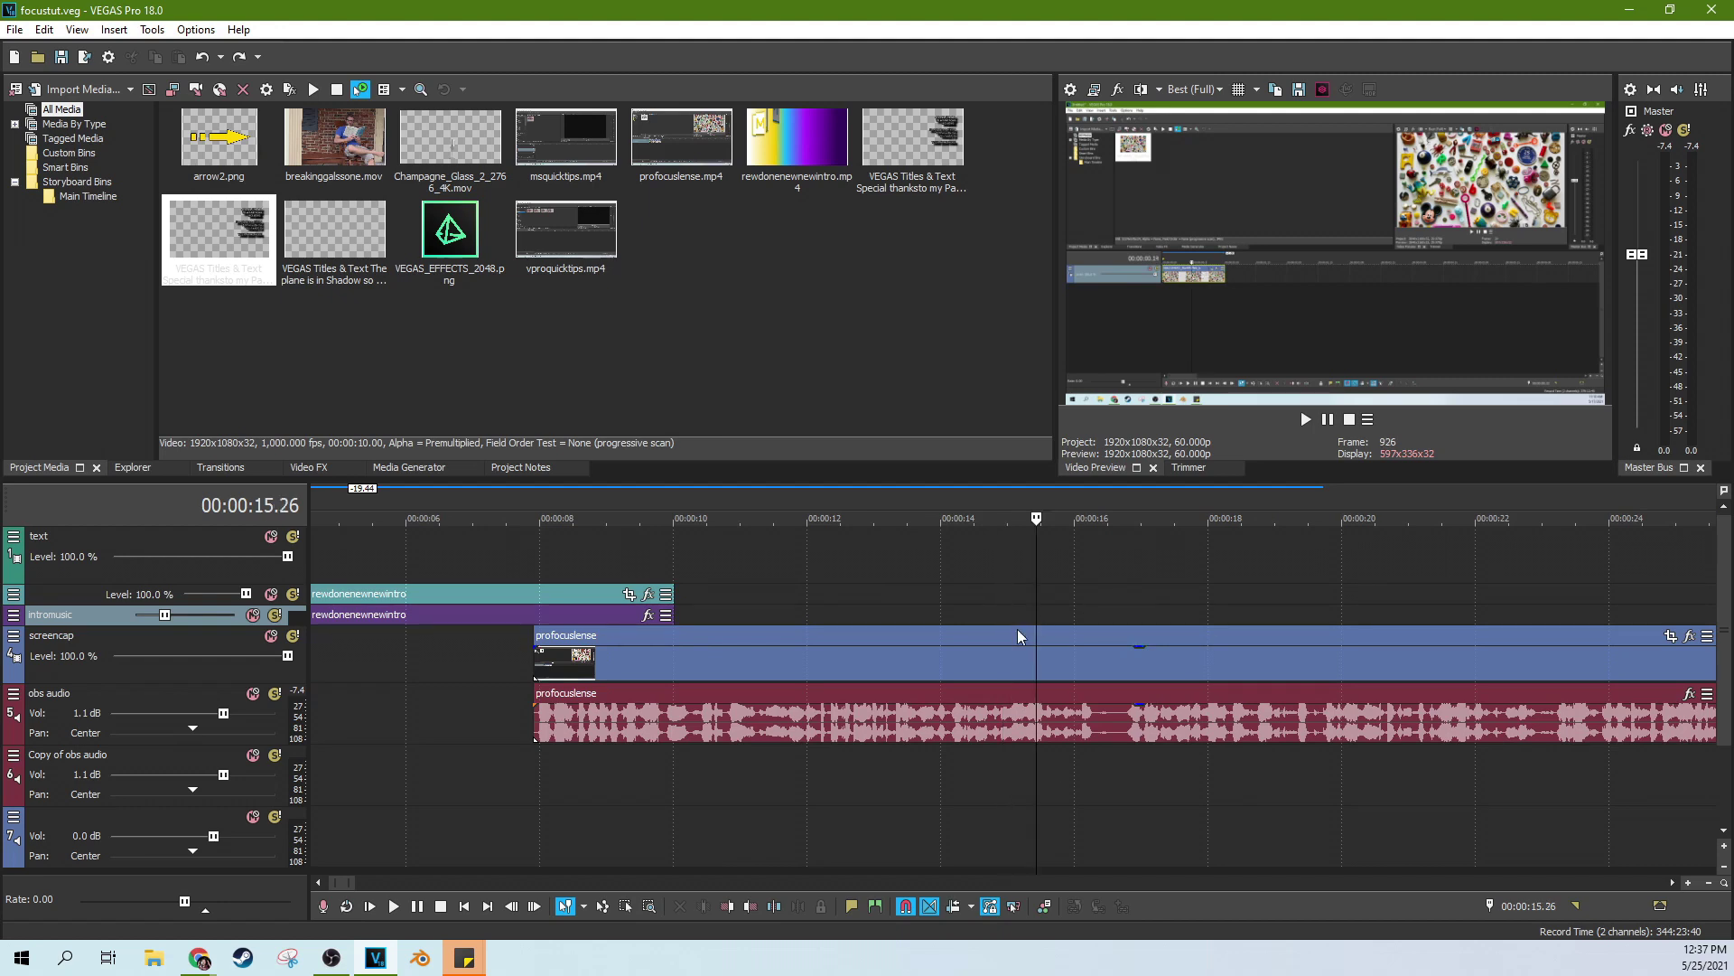
{"action": "scroll", "coordinate": [1113, 665], "scroll_direction": "up", "scroll_amount": 3}
{"action": "scroll", "coordinate": [1151, 665], "scroll_direction": "down", "scroll_amount": 1}
{"action": "key", "text": "space"}
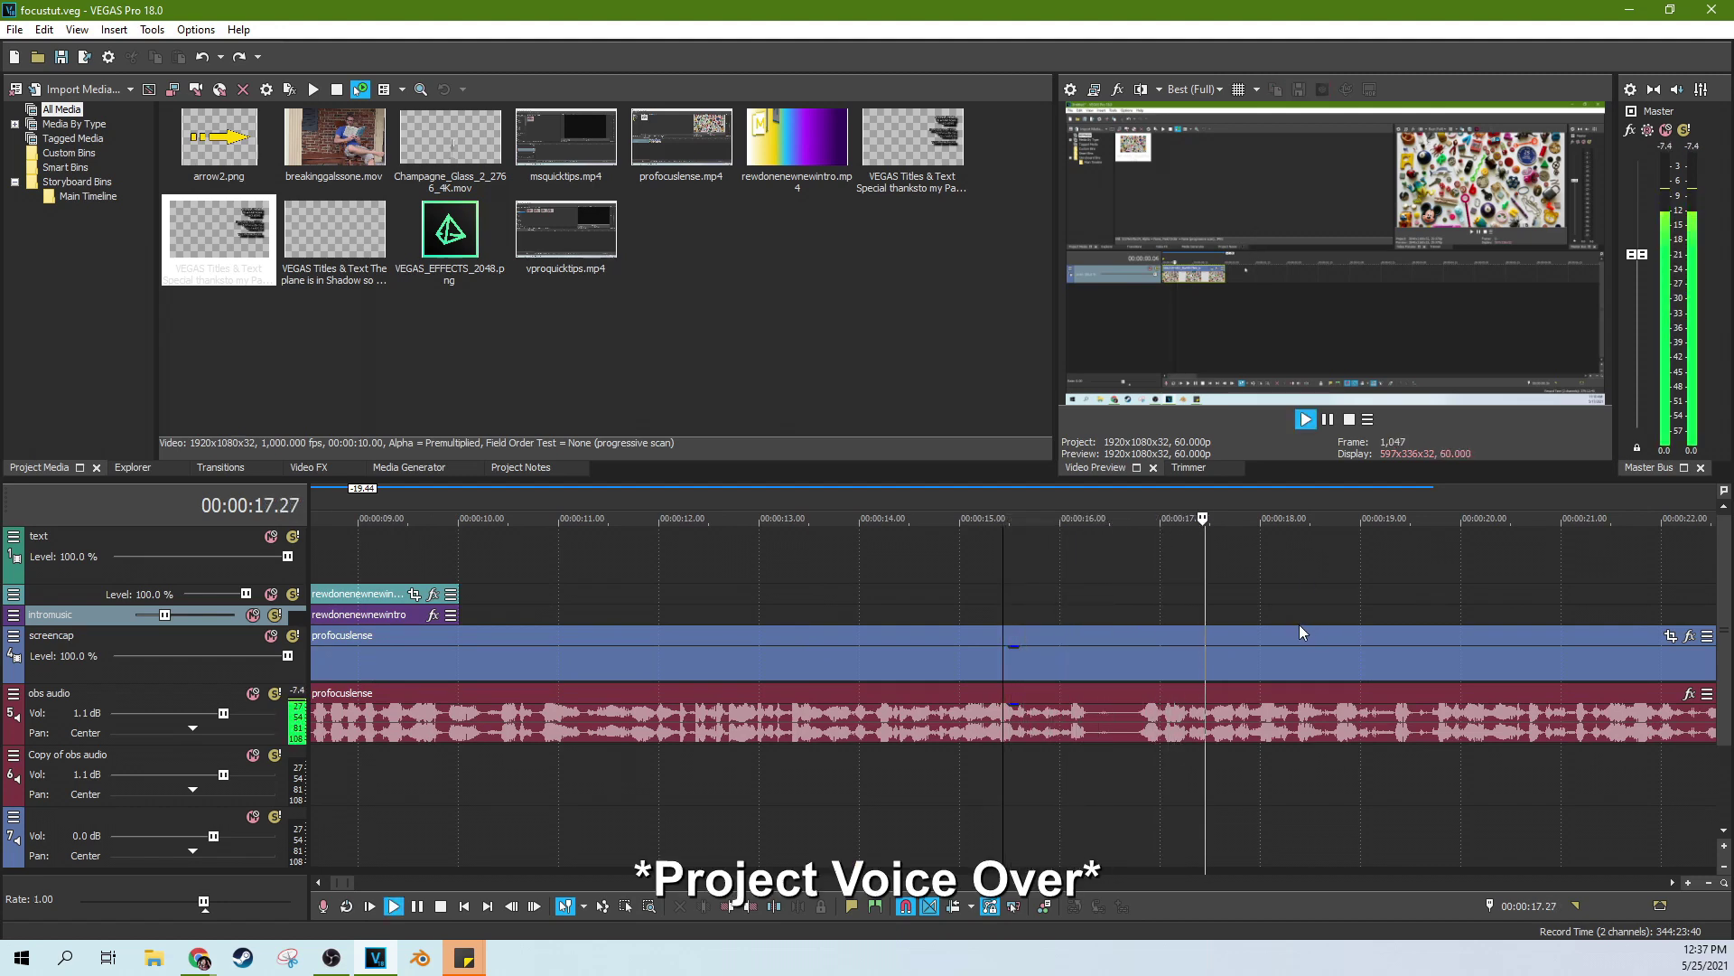
{"action": "key", "text": "space"}
Listen to the obs audio around 16.06–16.23 and settle the playhead on the cut point
{"action": "left_click", "coordinate": [1094, 739]}
{"action": "scroll", "coordinate": [1167, 736], "scroll_direction": "up", "scroll_amount": 2}
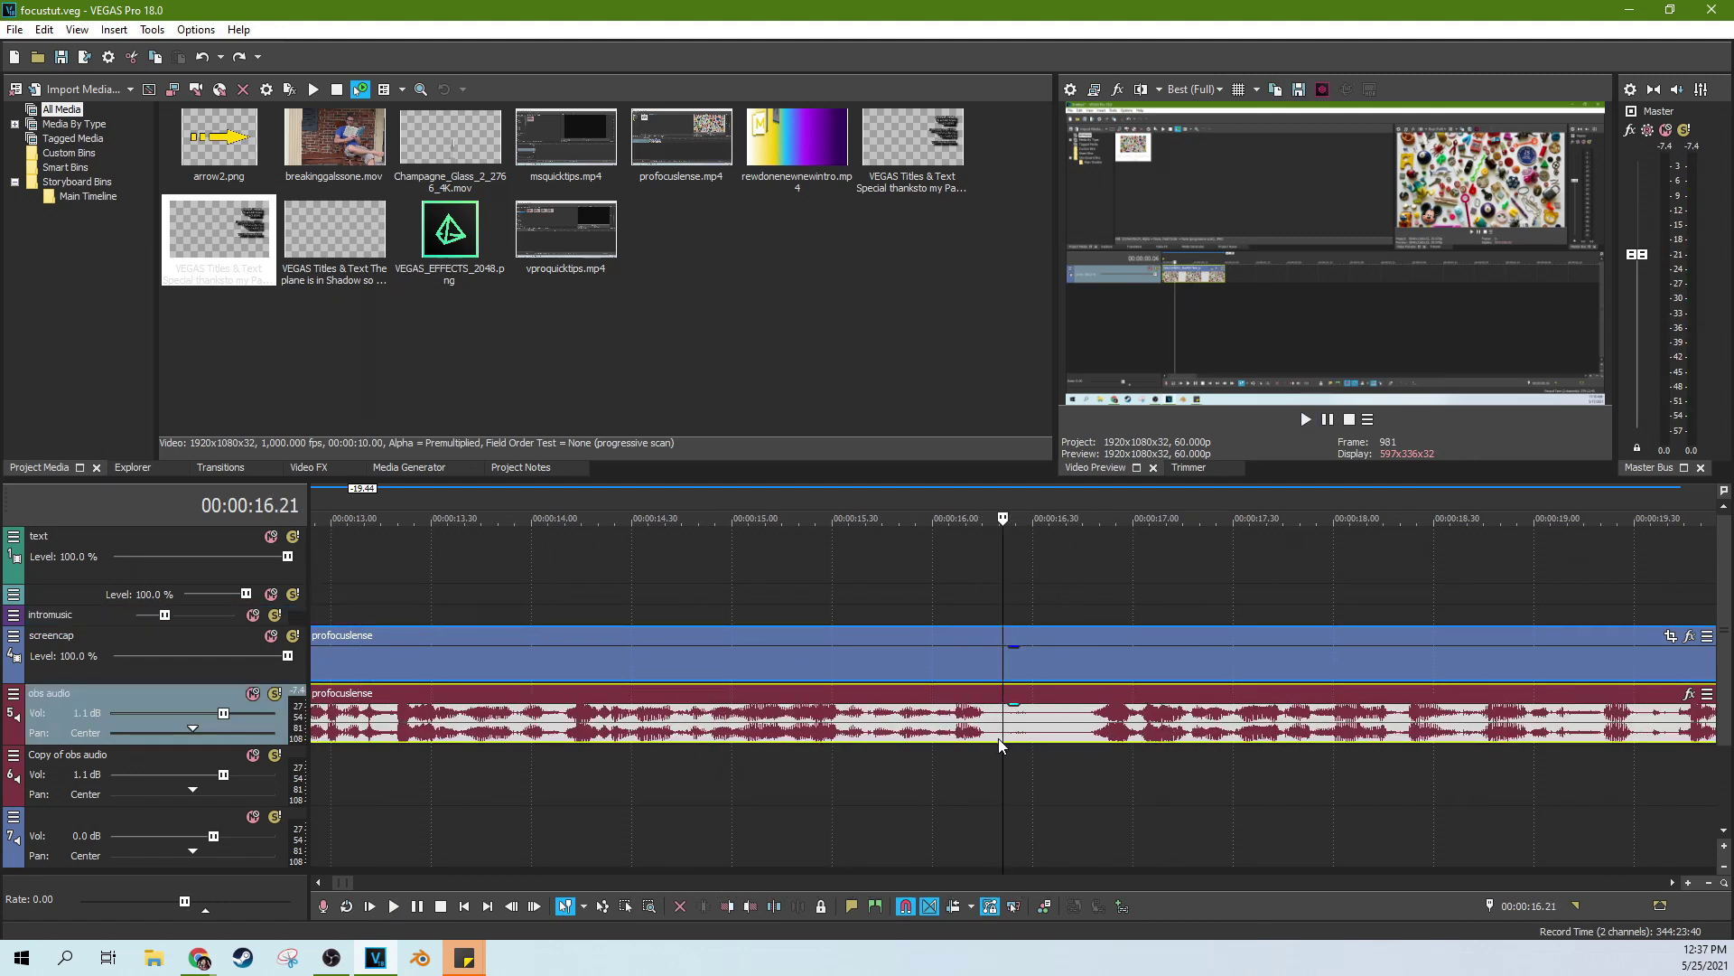
{"action": "scroll", "coordinate": [1005, 734], "scroll_direction": "up", "scroll_amount": 3}
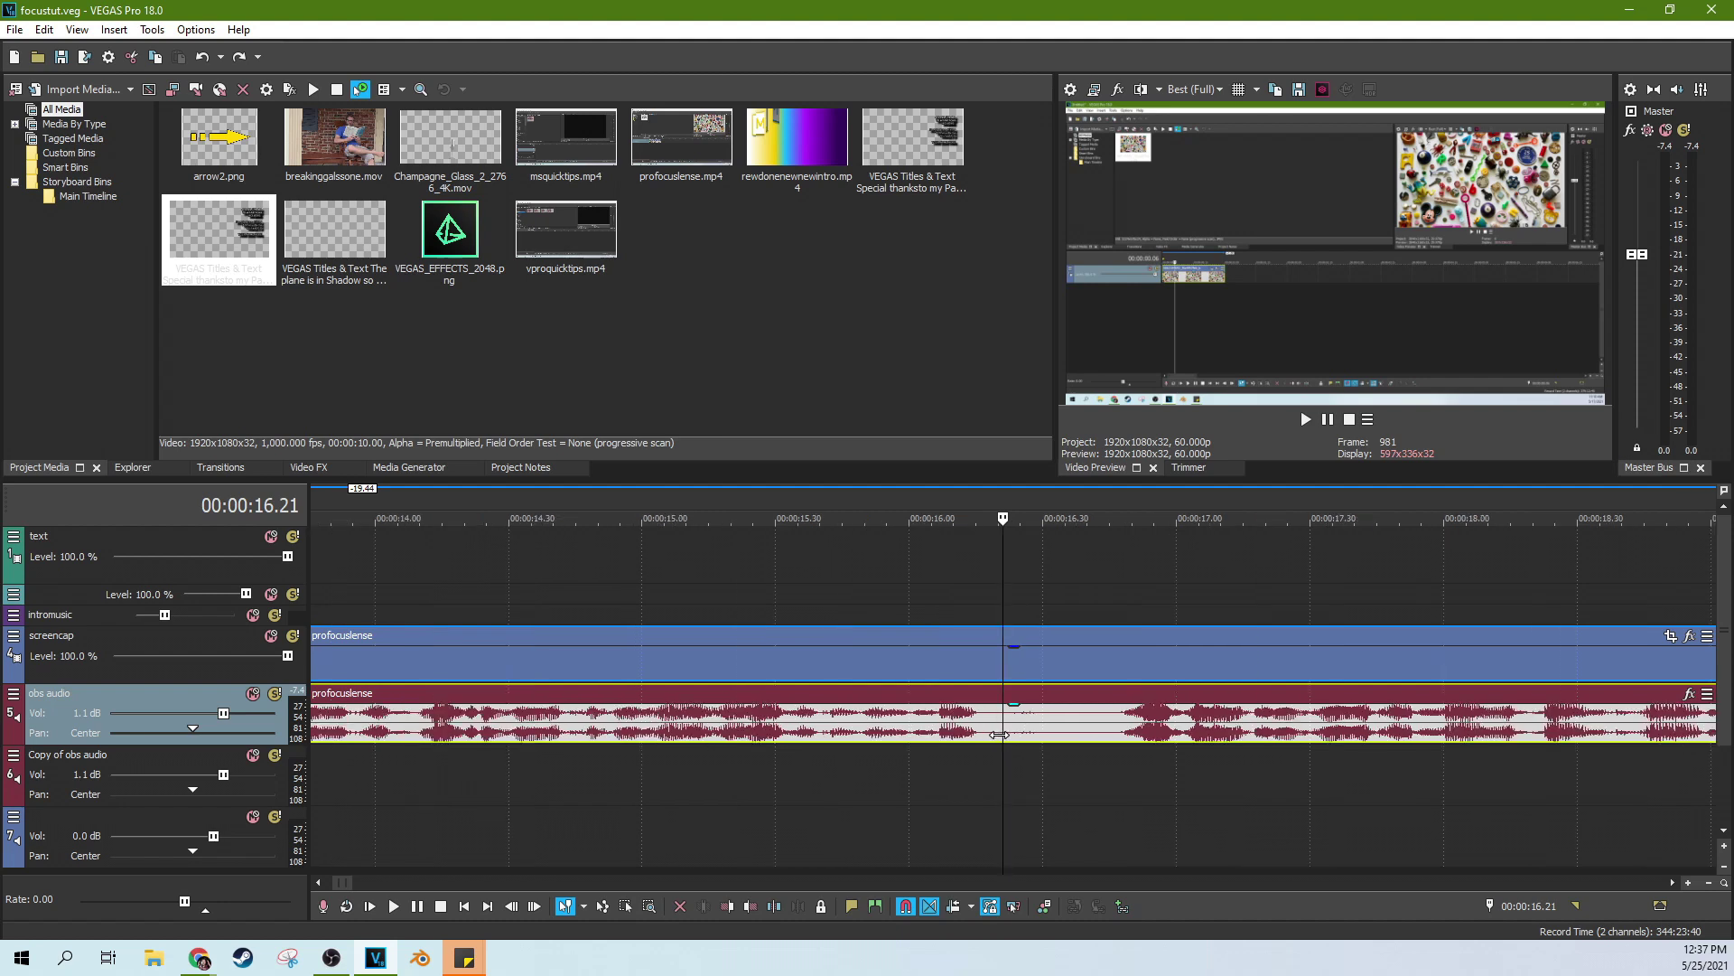
{"action": "left_click", "coordinate": [880, 736]}
{"action": "key", "text": "space"}
{"action": "left_click", "coordinate": [802, 733]}
{"action": "key", "text": "space"}
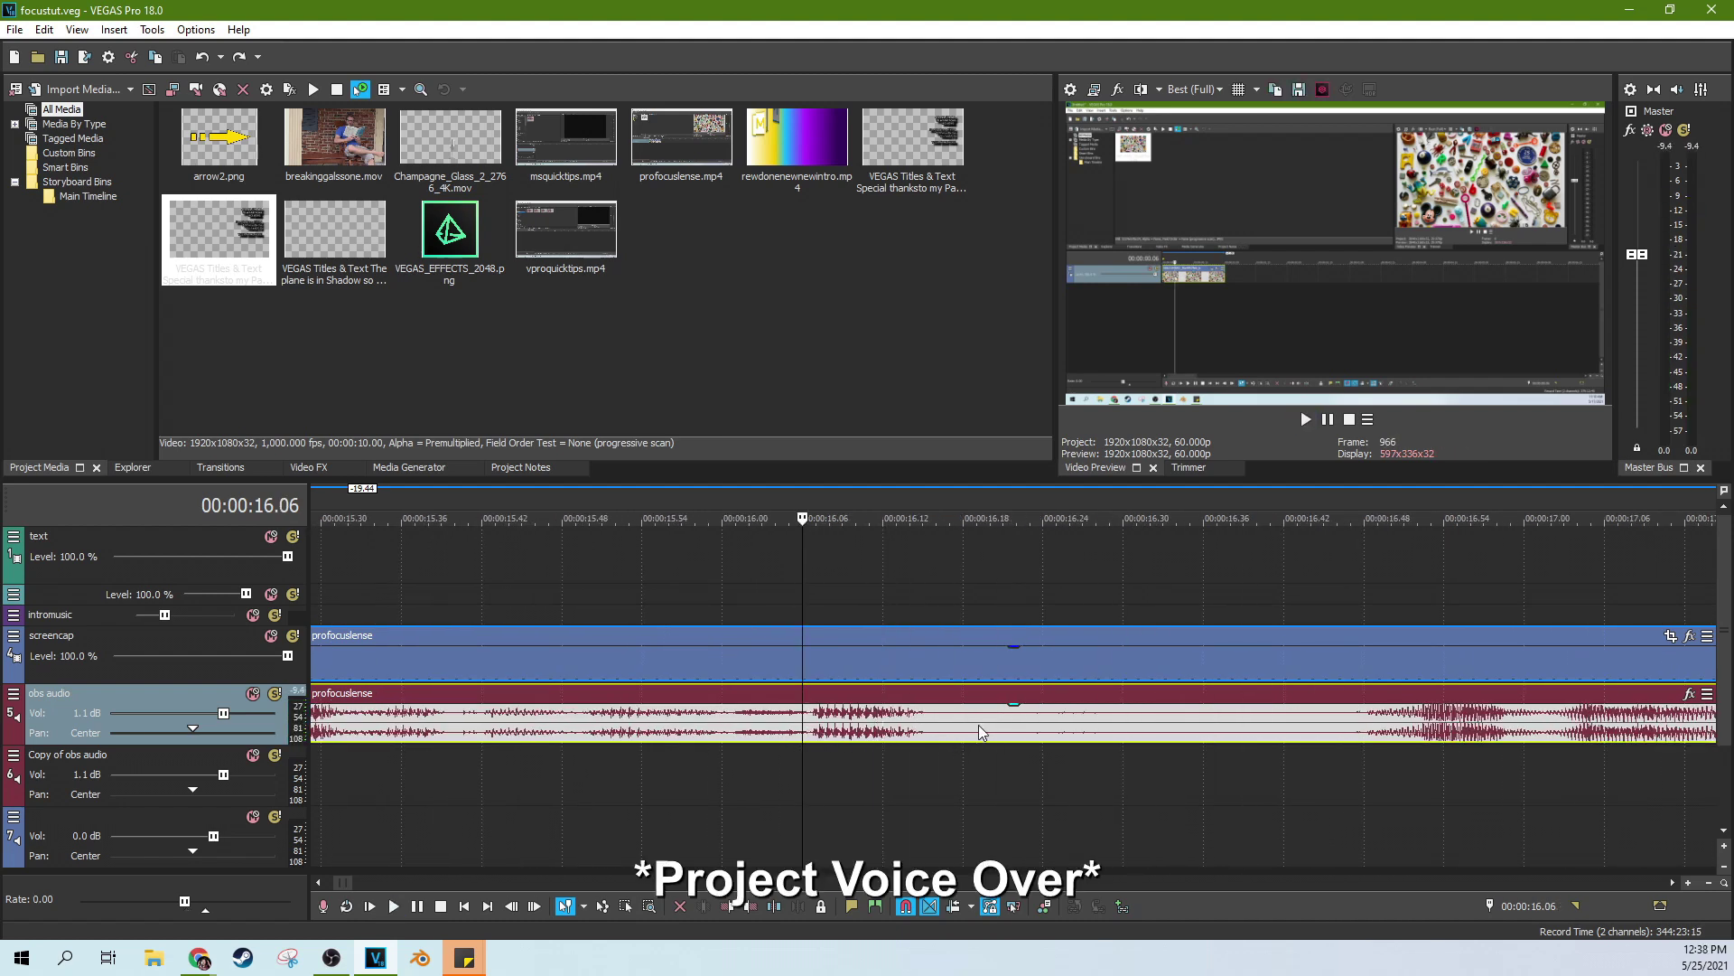
{"action": "left_click", "coordinate": [1032, 730]}
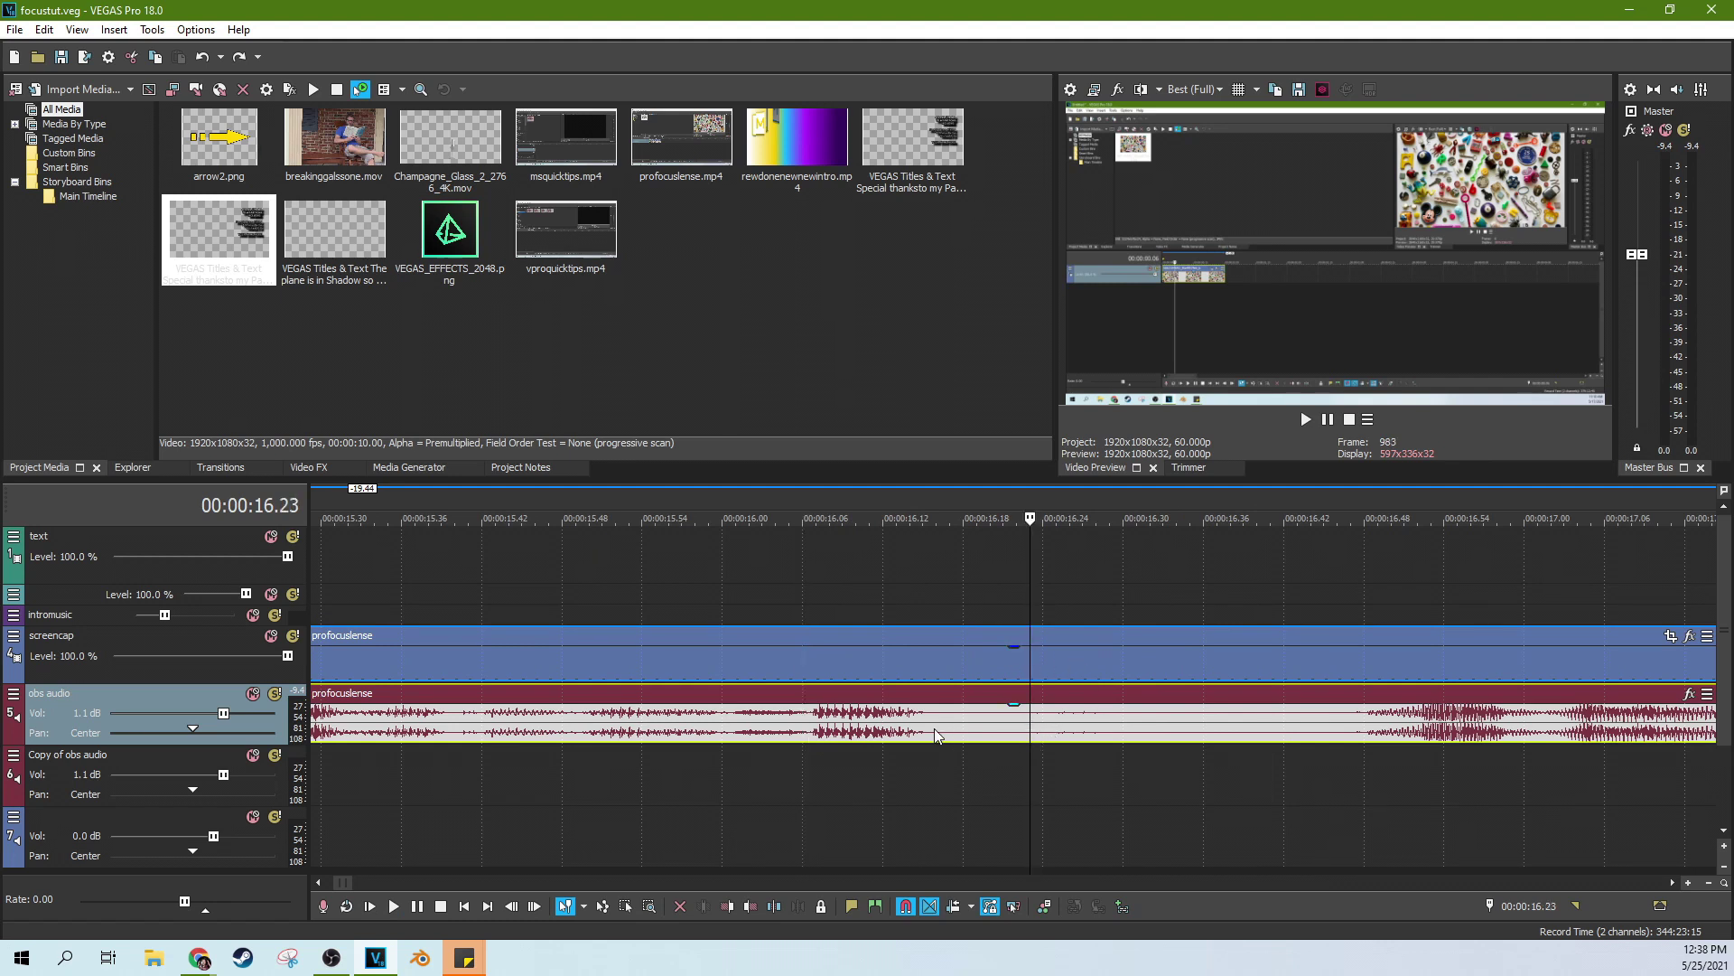
{"action": "left_click", "coordinate": [923, 729]}
{"action": "left_click", "coordinate": [1021, 728]}
Split the video and audio at the playhead, then zoom in and enlarge the waveforms
{"action": "key", "text": "s"}
{"action": "left_click", "coordinate": [849, 728]}
{"action": "scroll", "coordinate": [900, 757], "scroll_direction": "down", "scroll_amount": 2}
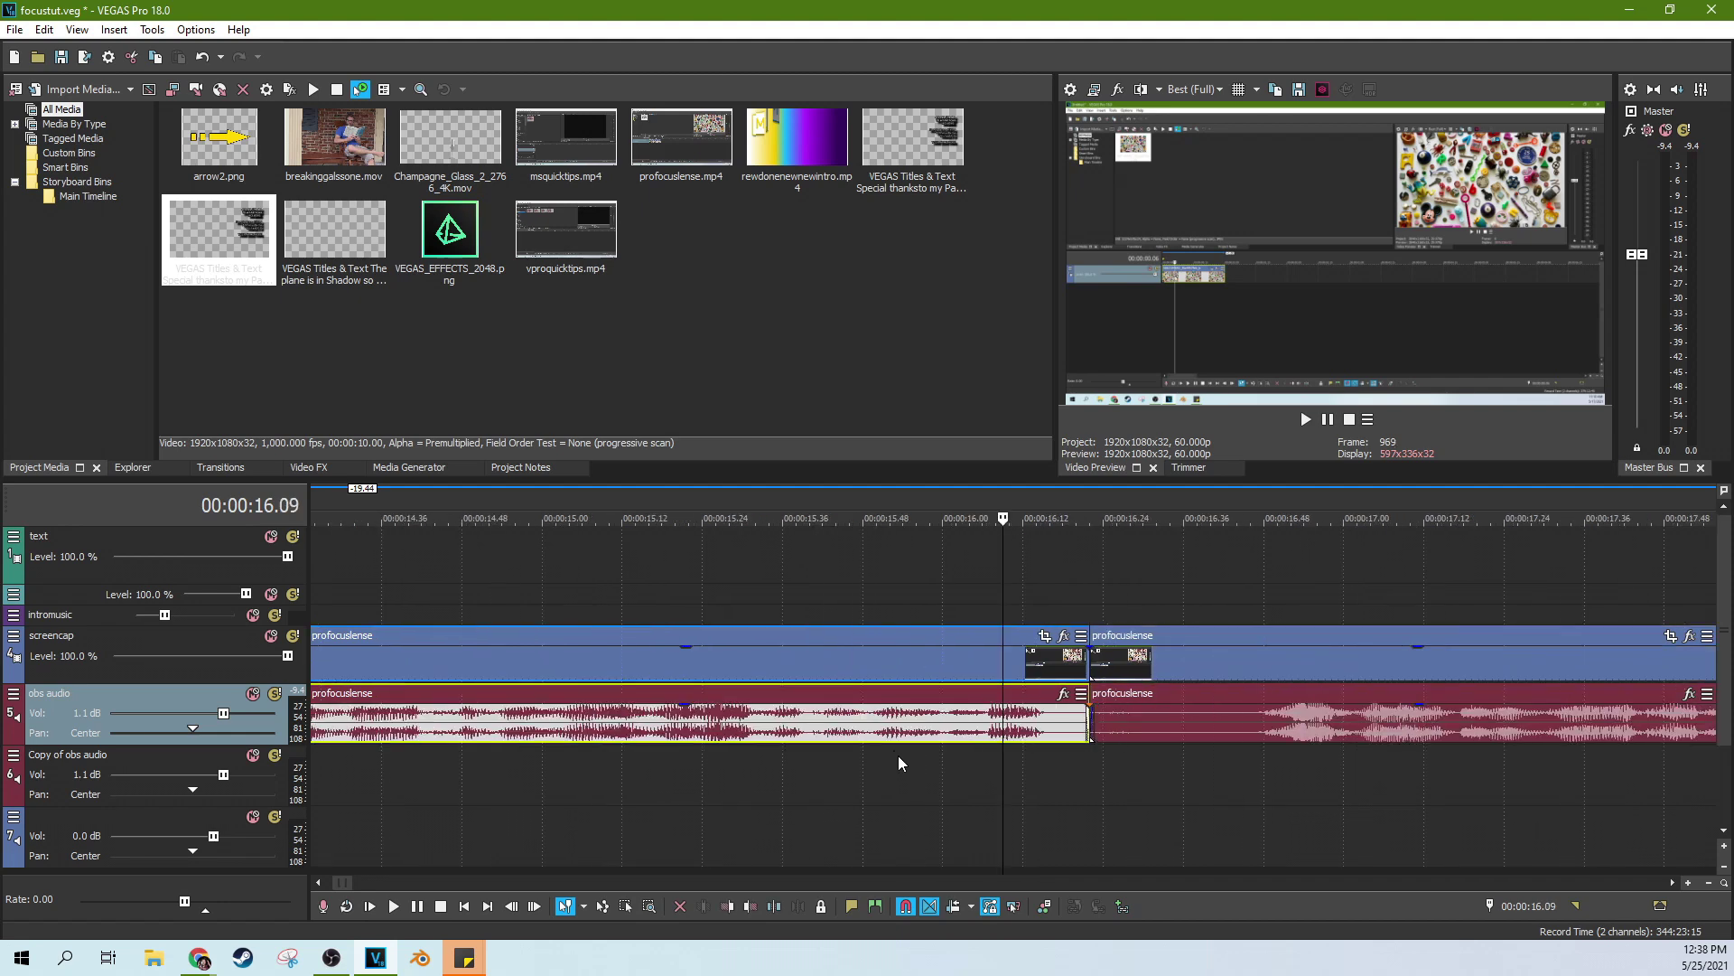
{"action": "key", "text": "Up"}
{"action": "key", "text": "shift+Up"}
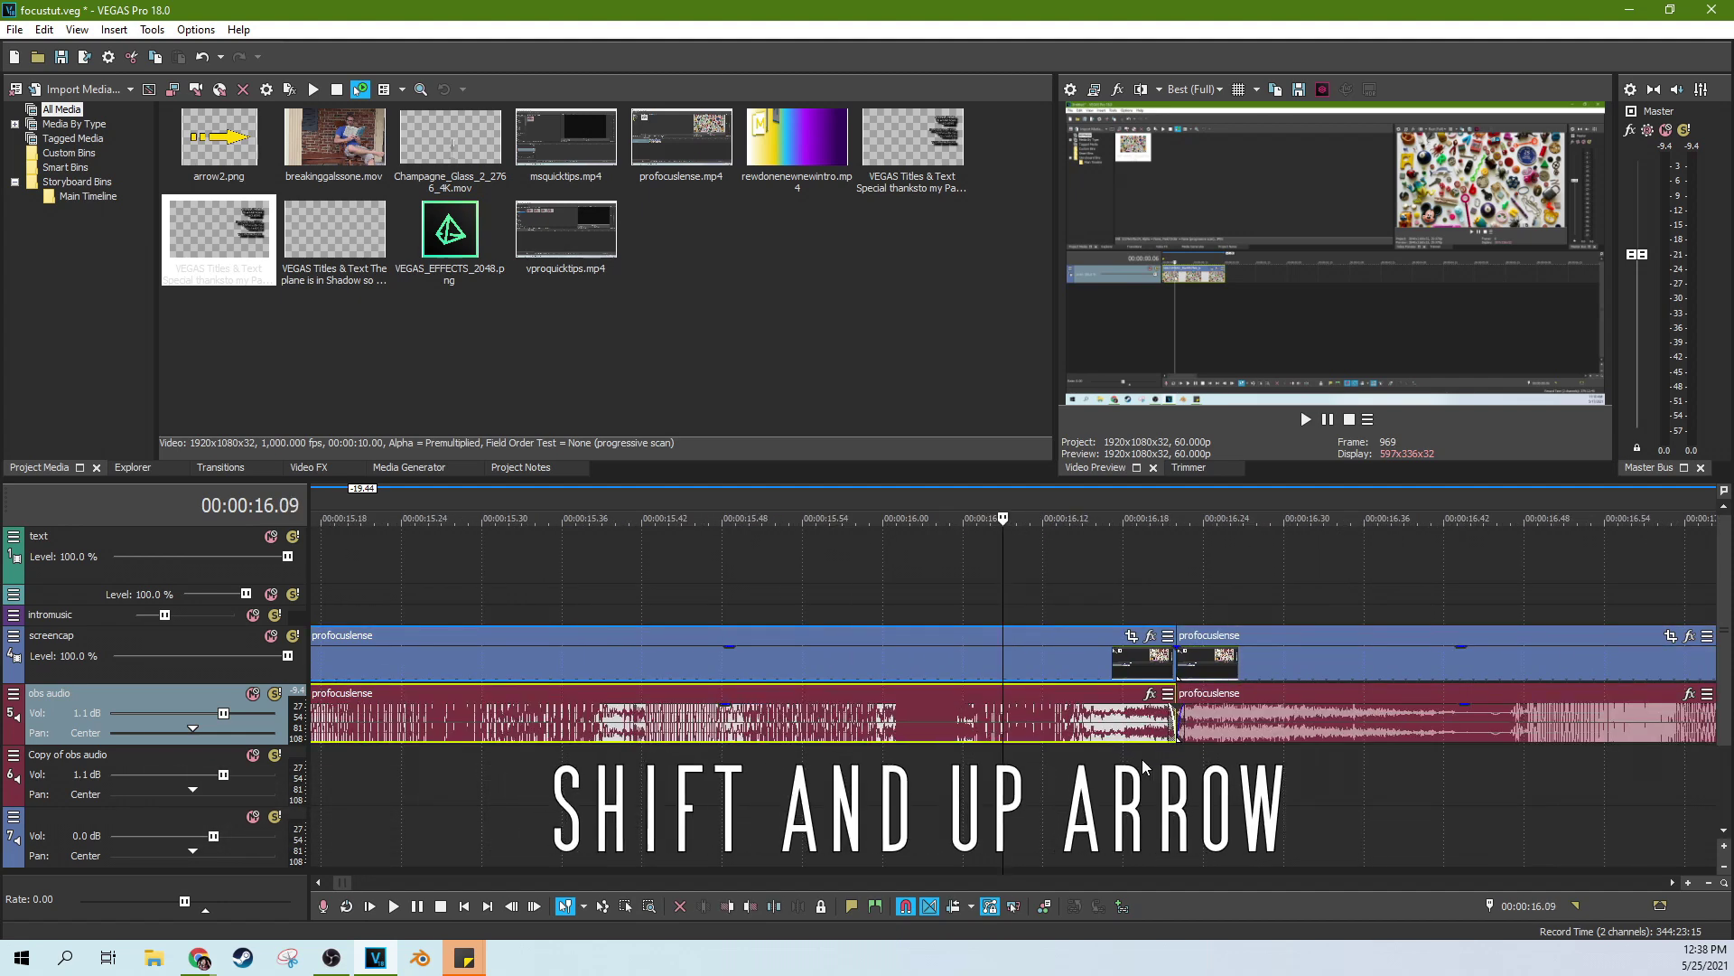
{"action": "key", "text": "shift+Up"}
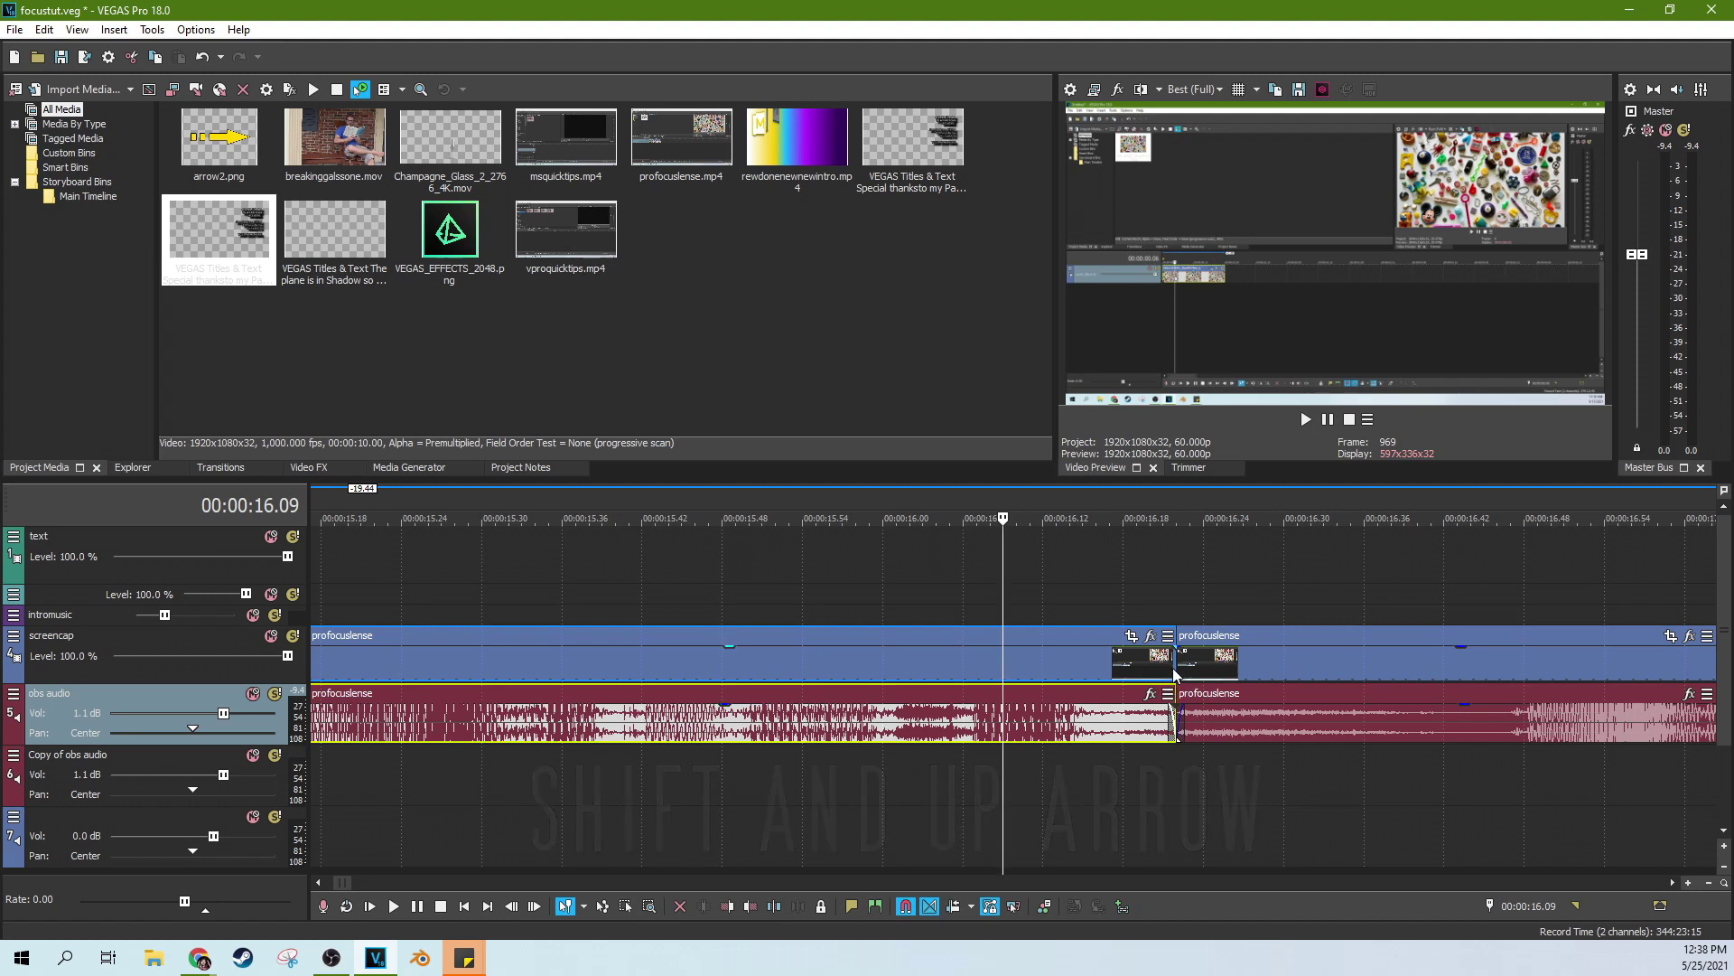
Trim the first video and audio part's end back slightly and replay from before the edit to check it
{"action": "left_click_drag", "start_coordinate": [1174, 671], "coordinate": [1137, 669]}
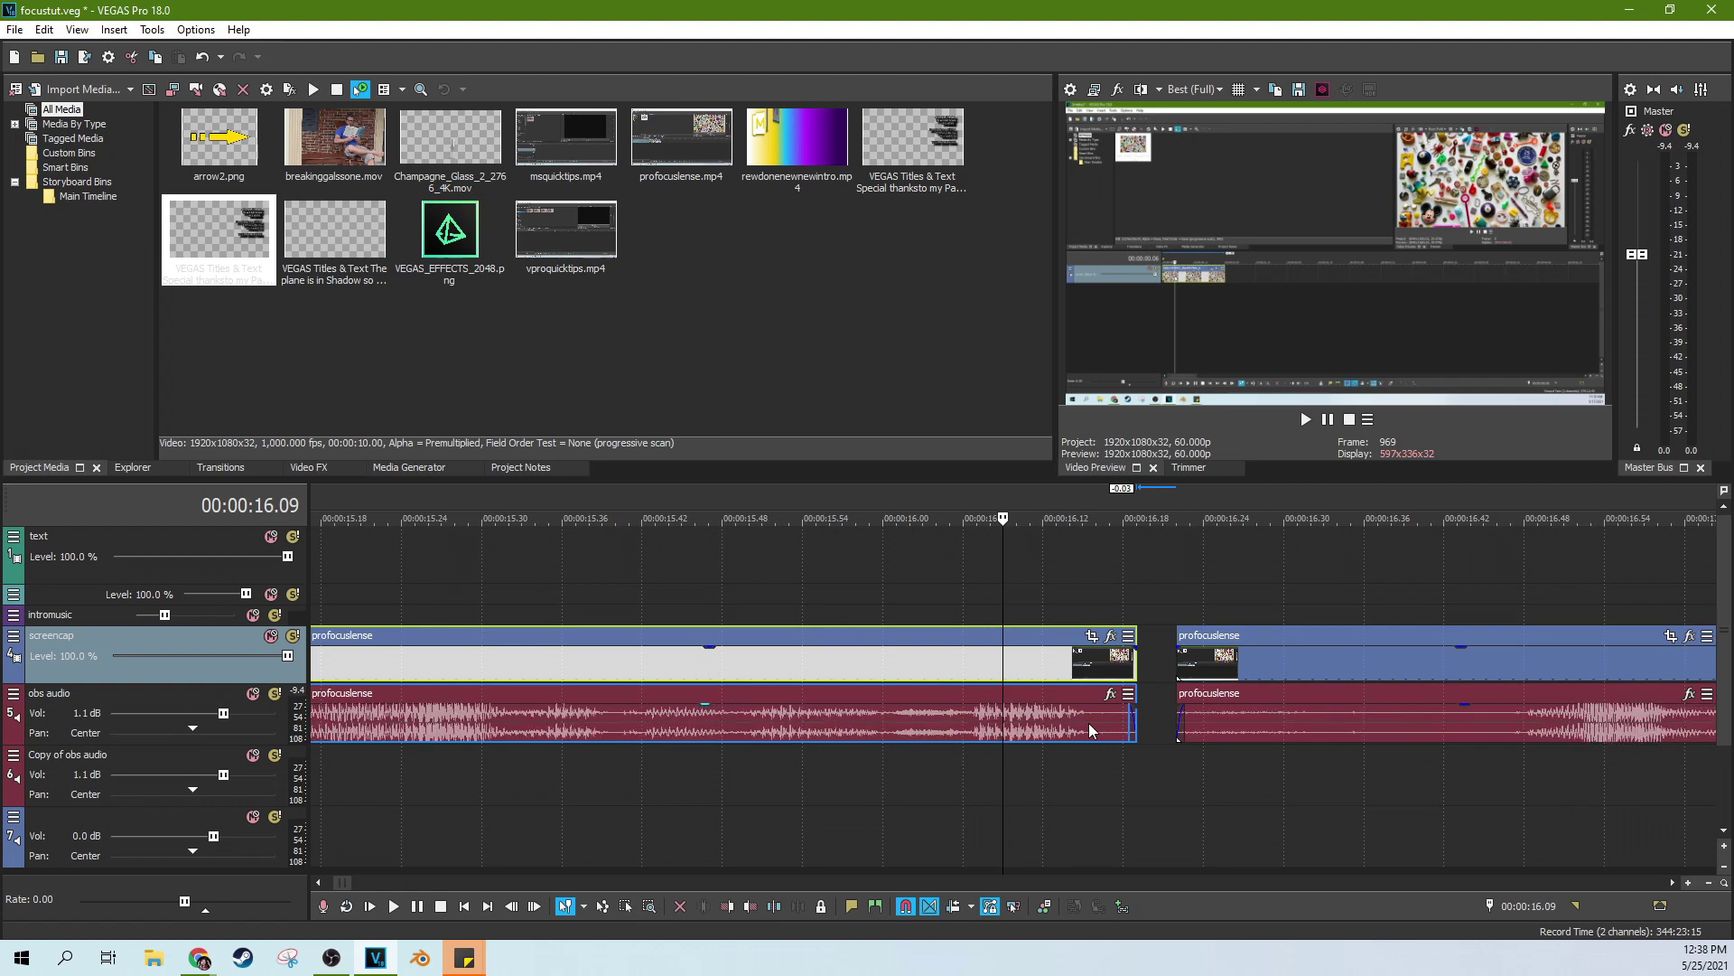
{"action": "left_click", "coordinate": [984, 741]}
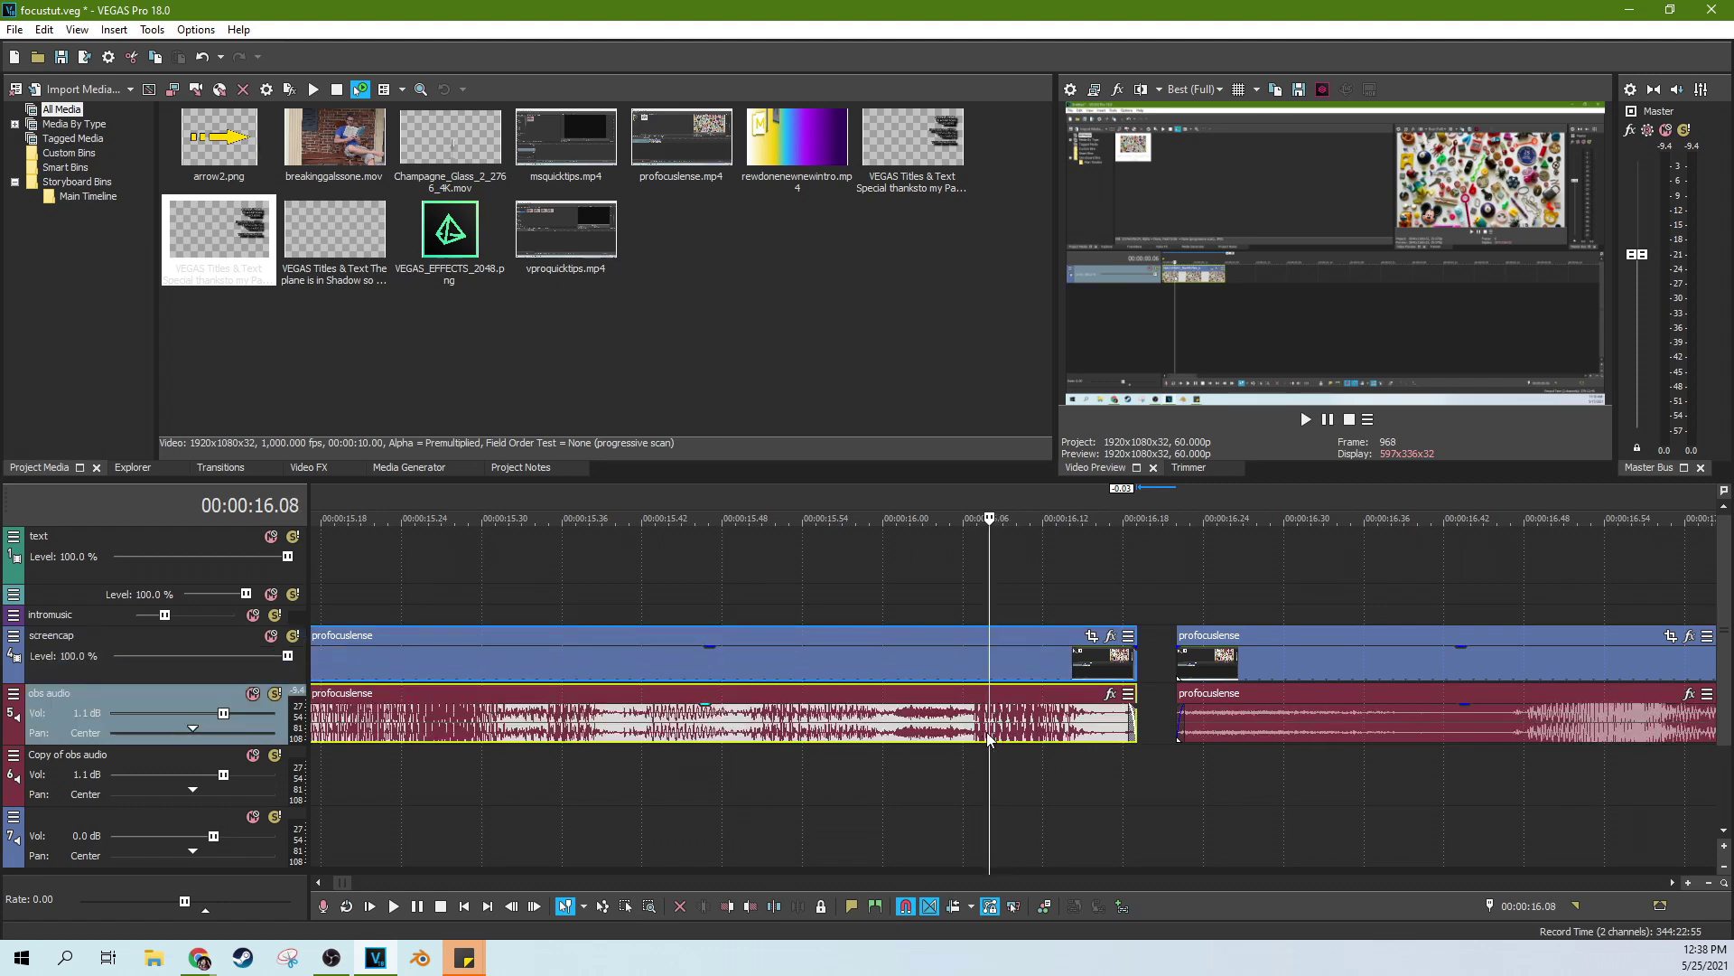
{"action": "left_click", "coordinate": [1084, 741]}
{"action": "left_click", "coordinate": [1021, 741]}
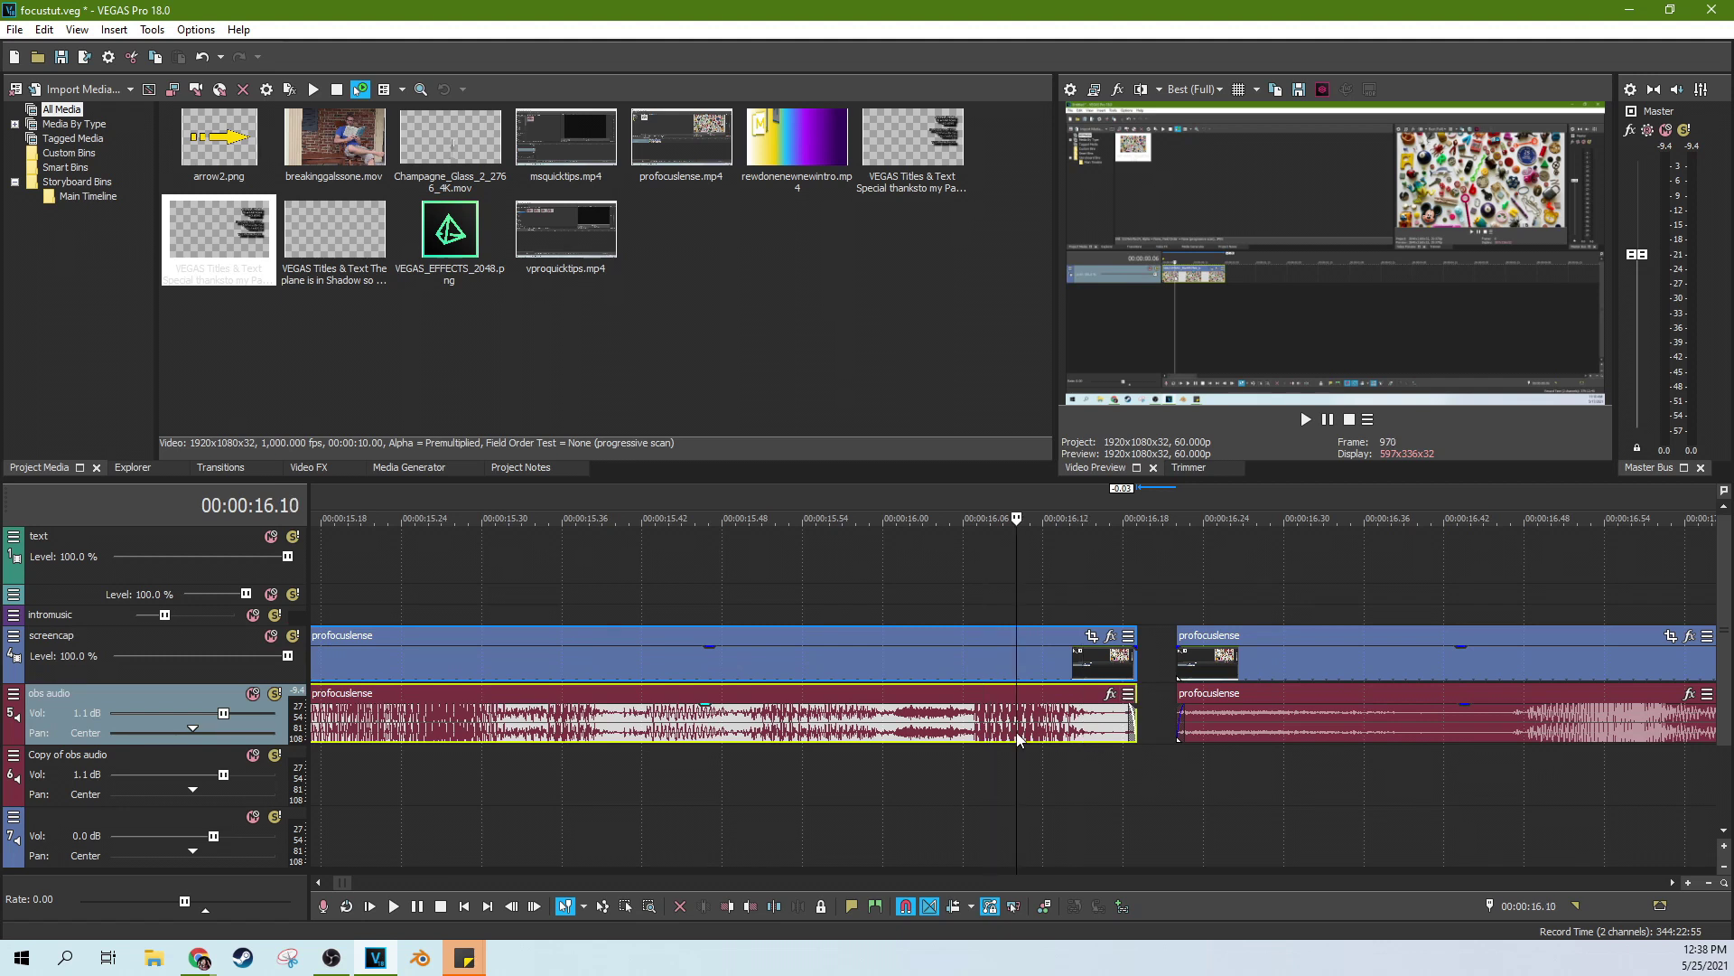
{"action": "left_click", "coordinate": [969, 736]}
{"action": "key", "text": "space"}
{"action": "key", "text": "space"}
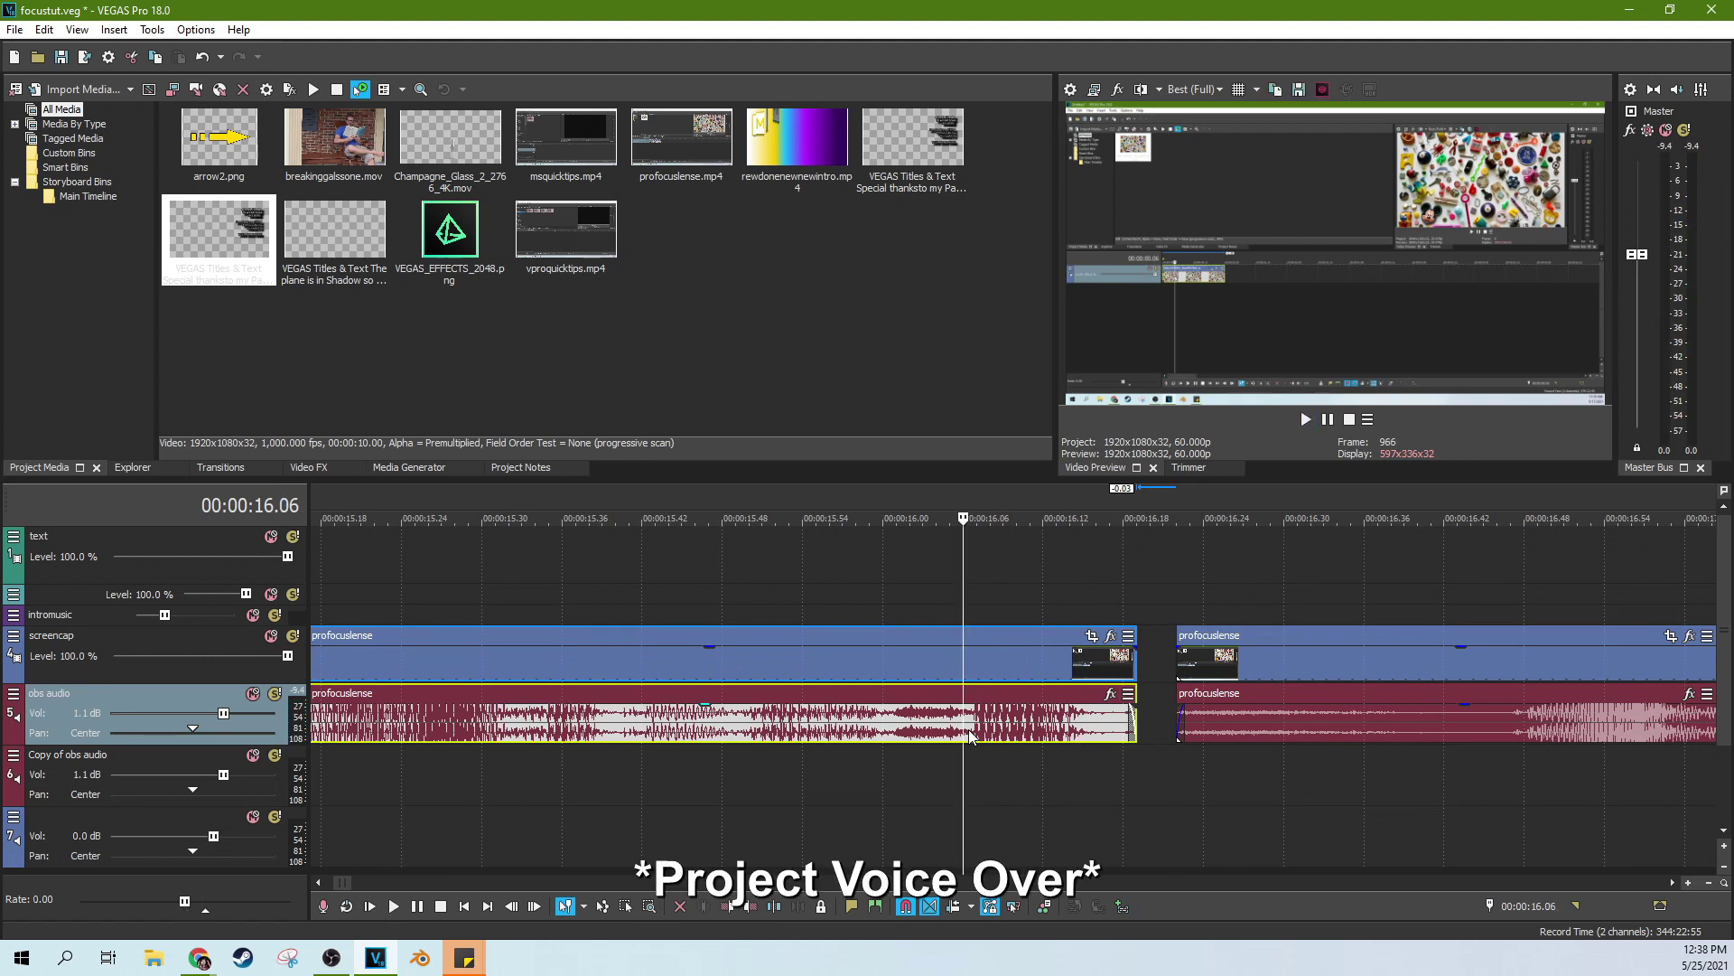
{"action": "left_click", "coordinate": [777, 689]}
{"action": "key", "text": "space"}
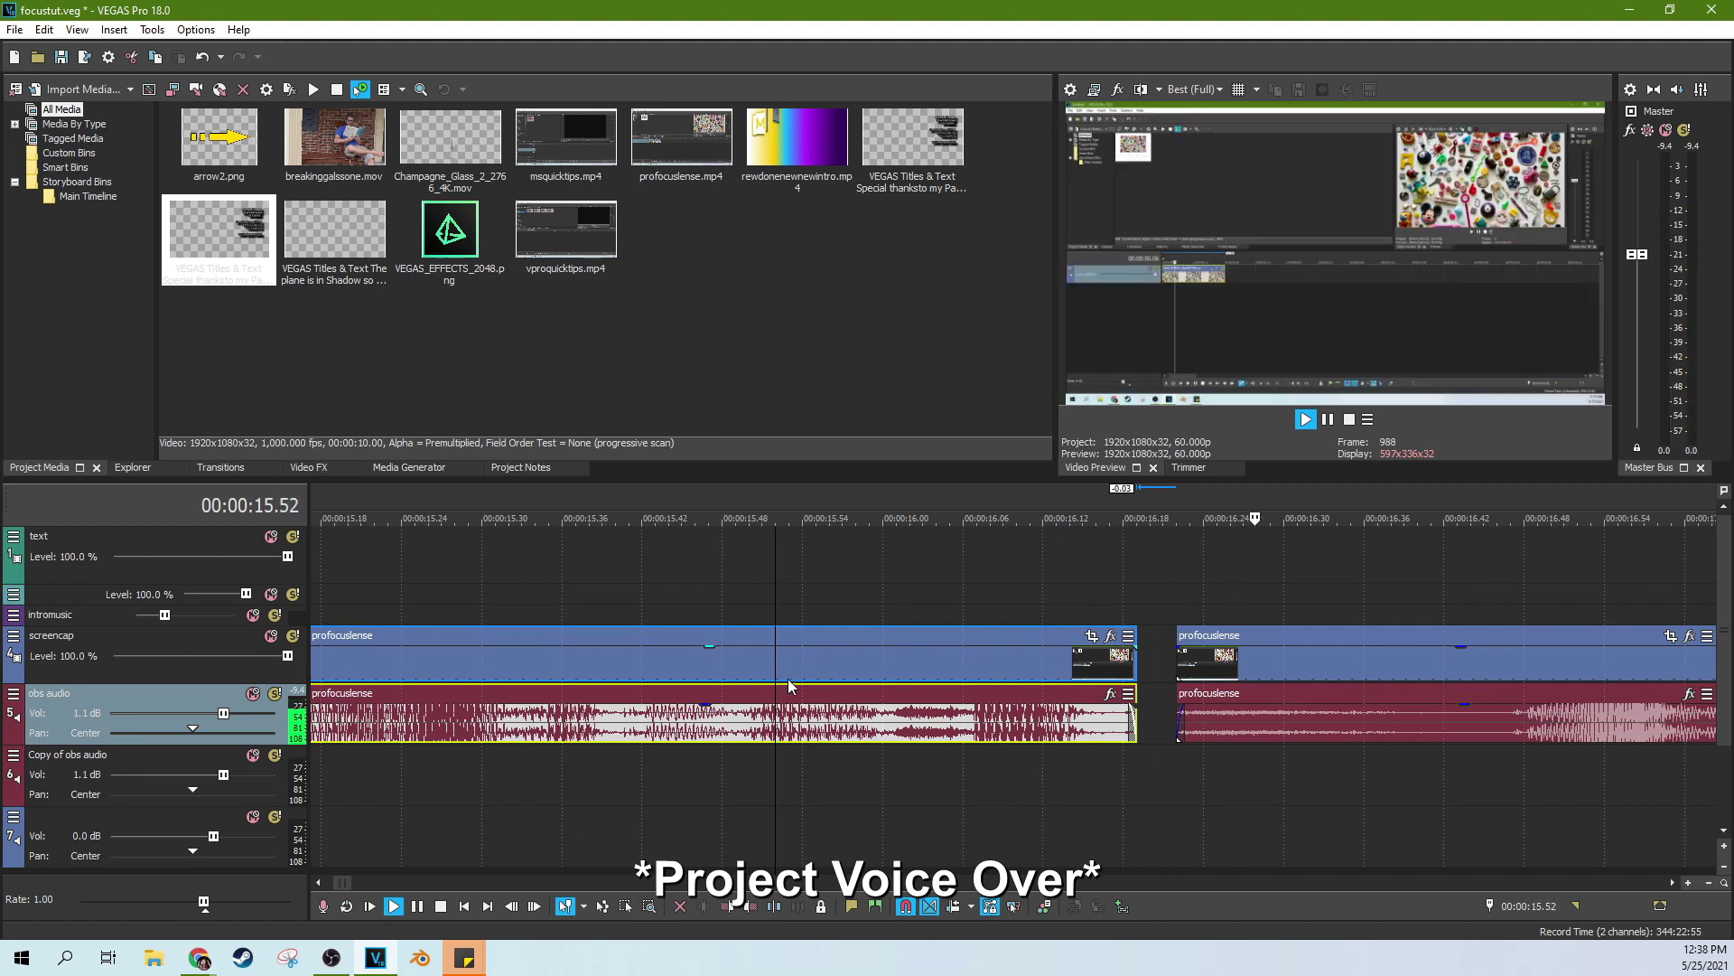
{"action": "key", "text": "space"}
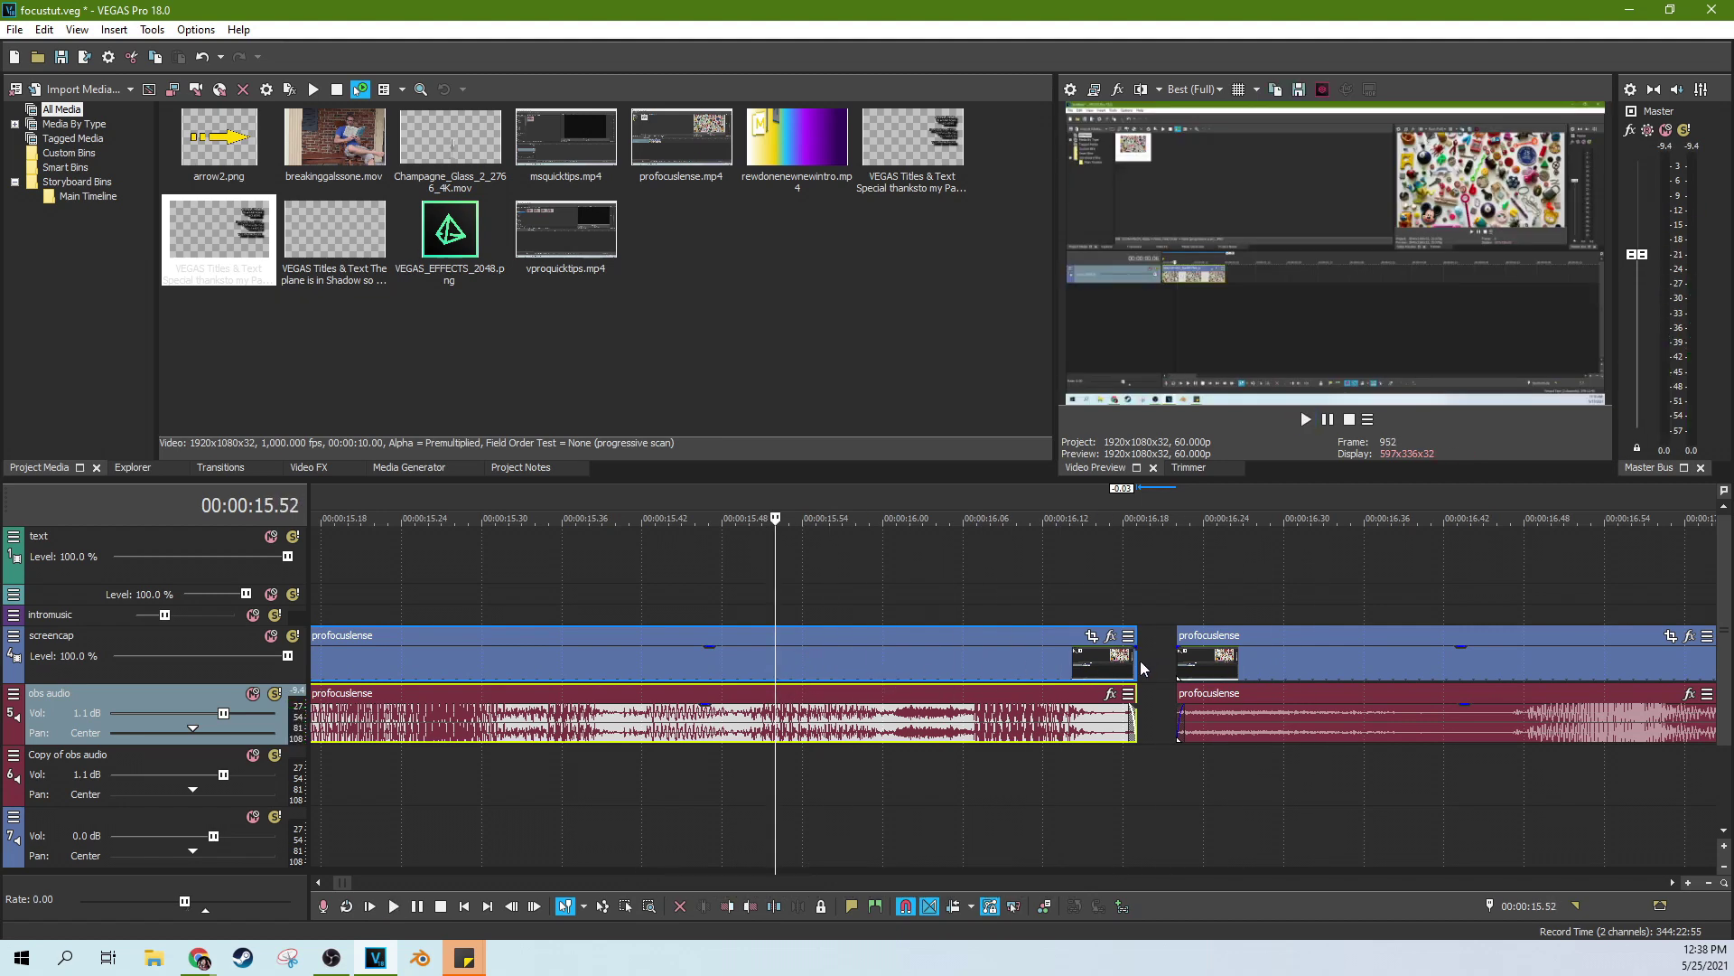
Trim the first clip shorter, move the second clip pair later, and preview the cut
{"action": "left_click_drag", "start_coordinate": [1136, 662], "coordinate": [1124, 664]}
{"action": "left_click_drag", "start_coordinate": [1229, 643], "coordinate": [1590, 643]}
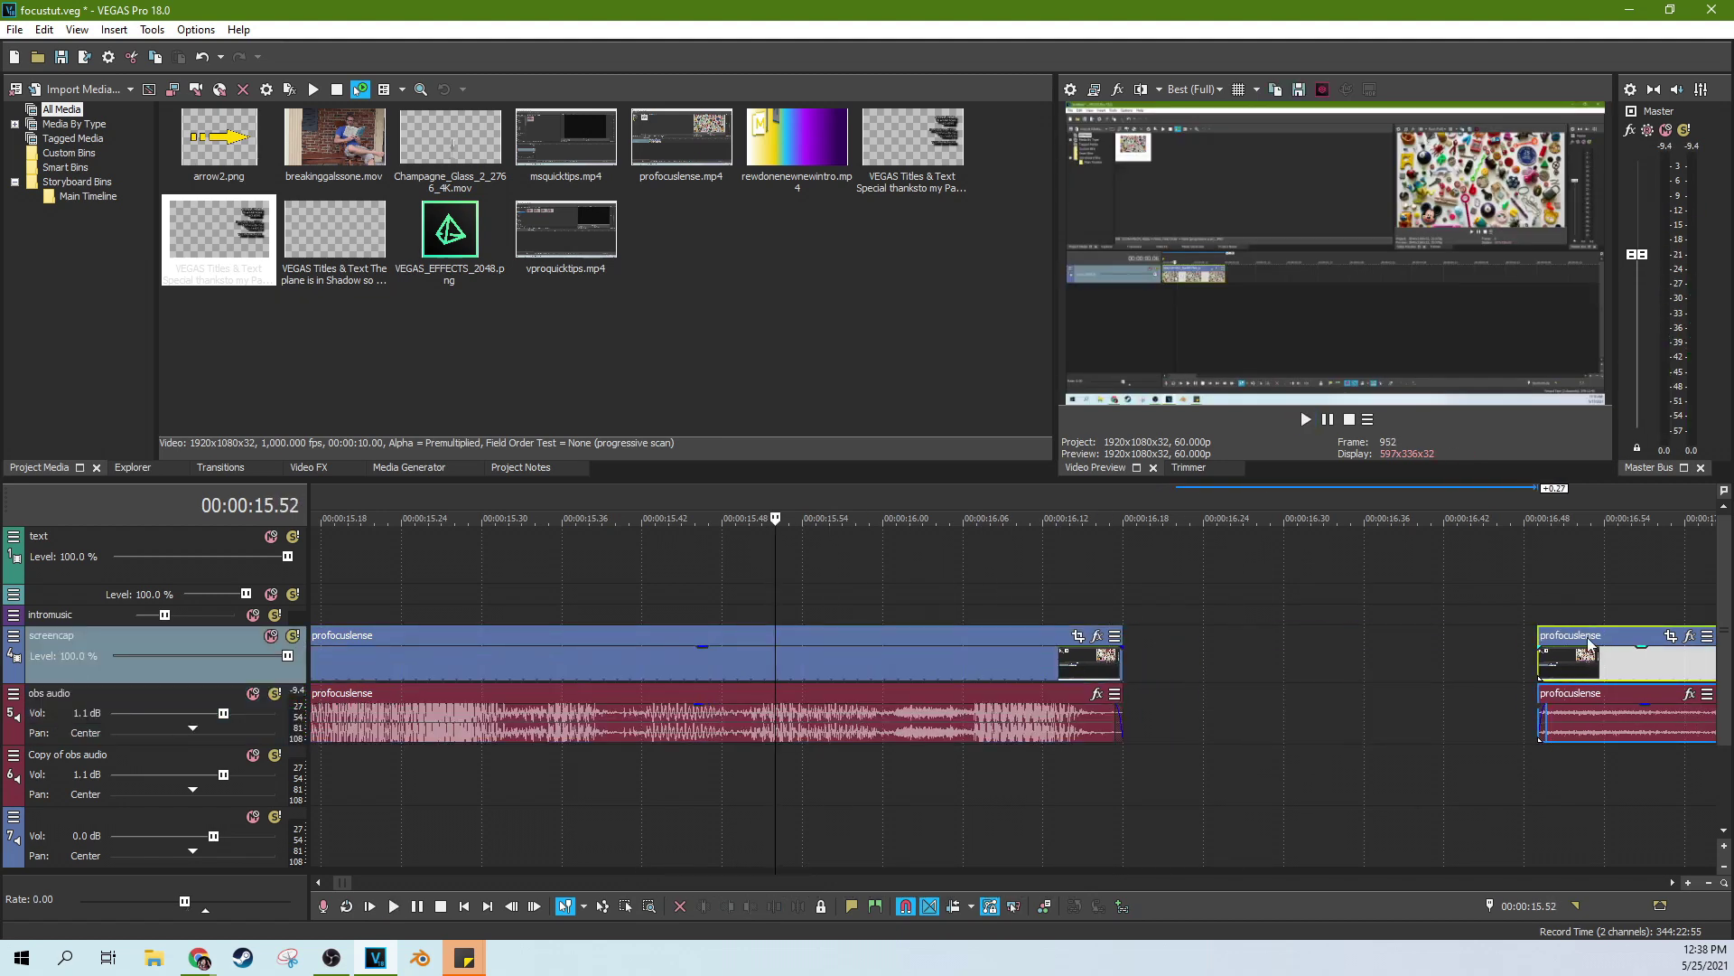
{"action": "key", "text": "space"}
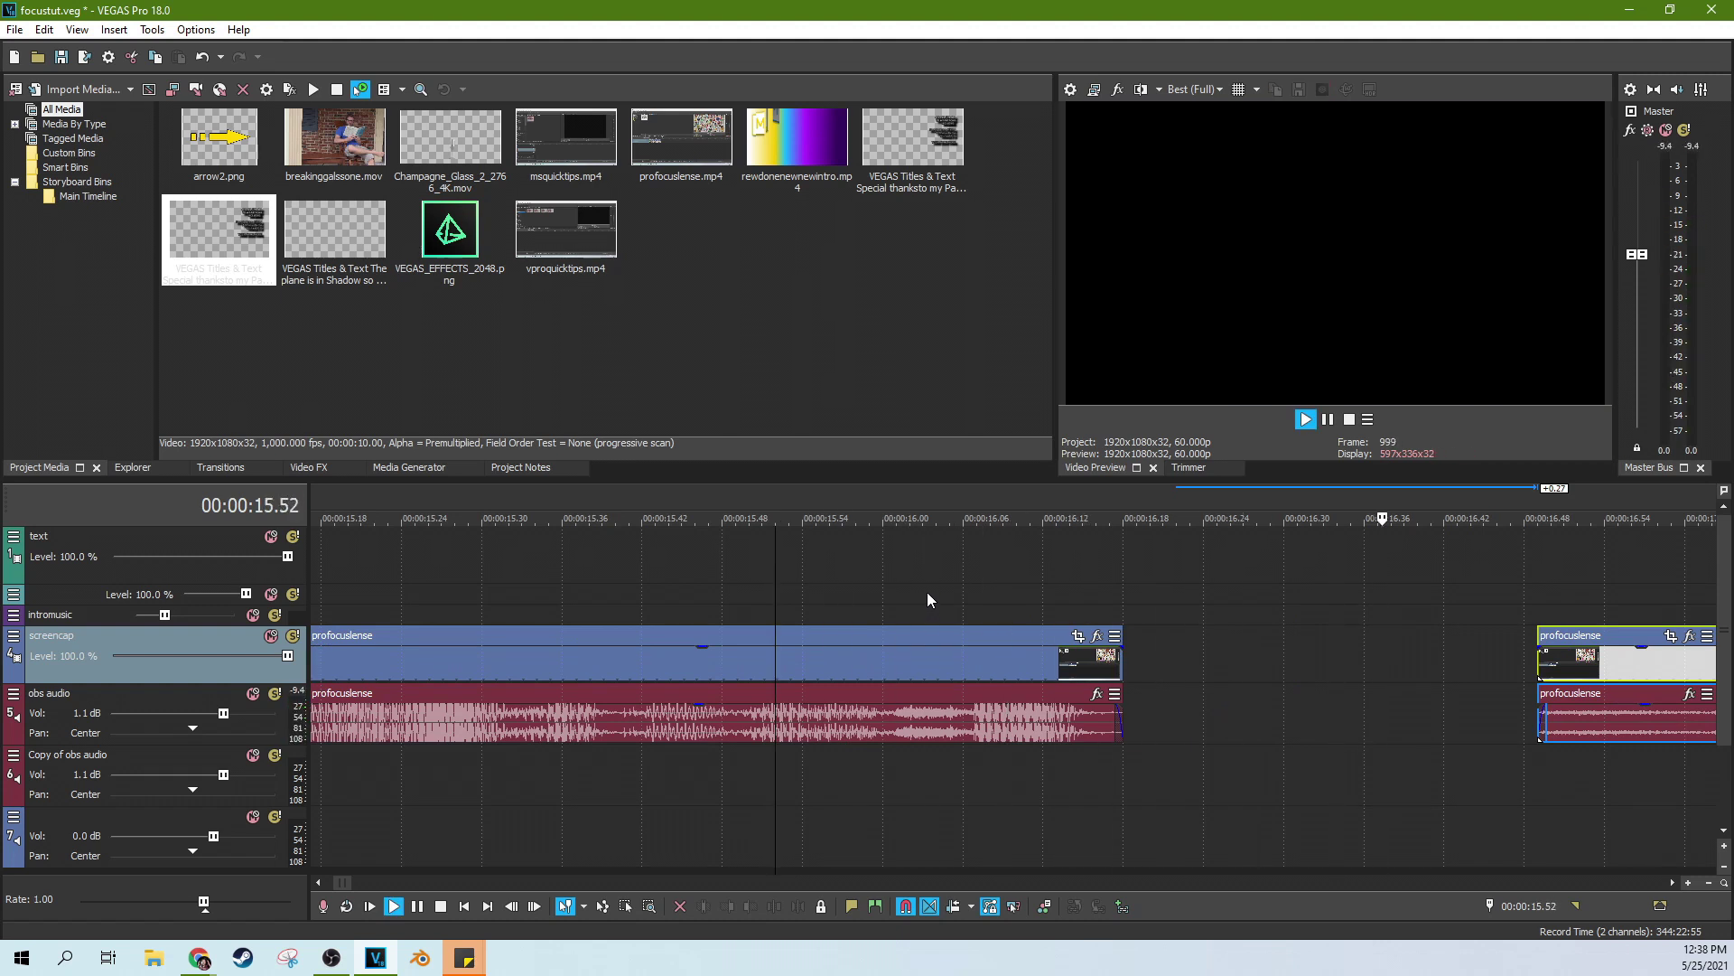
{"action": "key", "text": "space"}
Extend the first clip's ending slightly and preview it from 16.11 and 16.18
{"action": "left_click", "coordinate": [1025, 599]}
{"action": "left_click_drag", "start_coordinate": [1123, 665], "coordinate": [1149, 664]}
{"action": "key", "text": "space"}
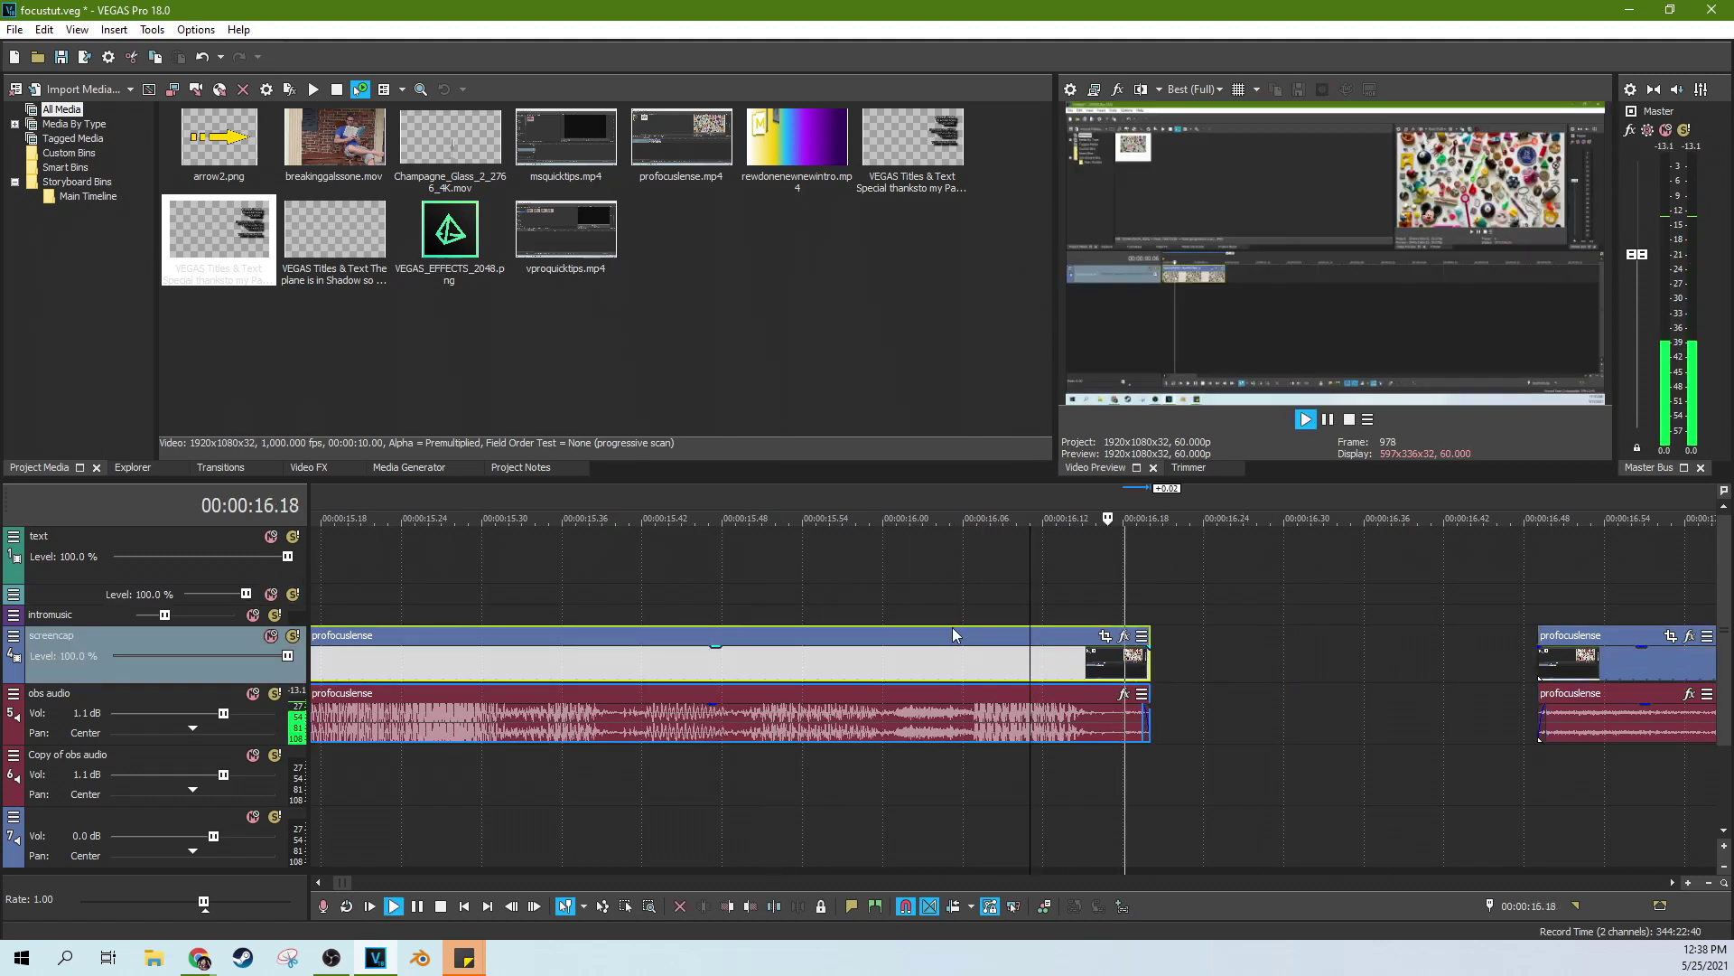
{"action": "key", "text": "space"}
{"action": "left_click", "coordinate": [1124, 607]}
{"action": "key", "text": "space"}
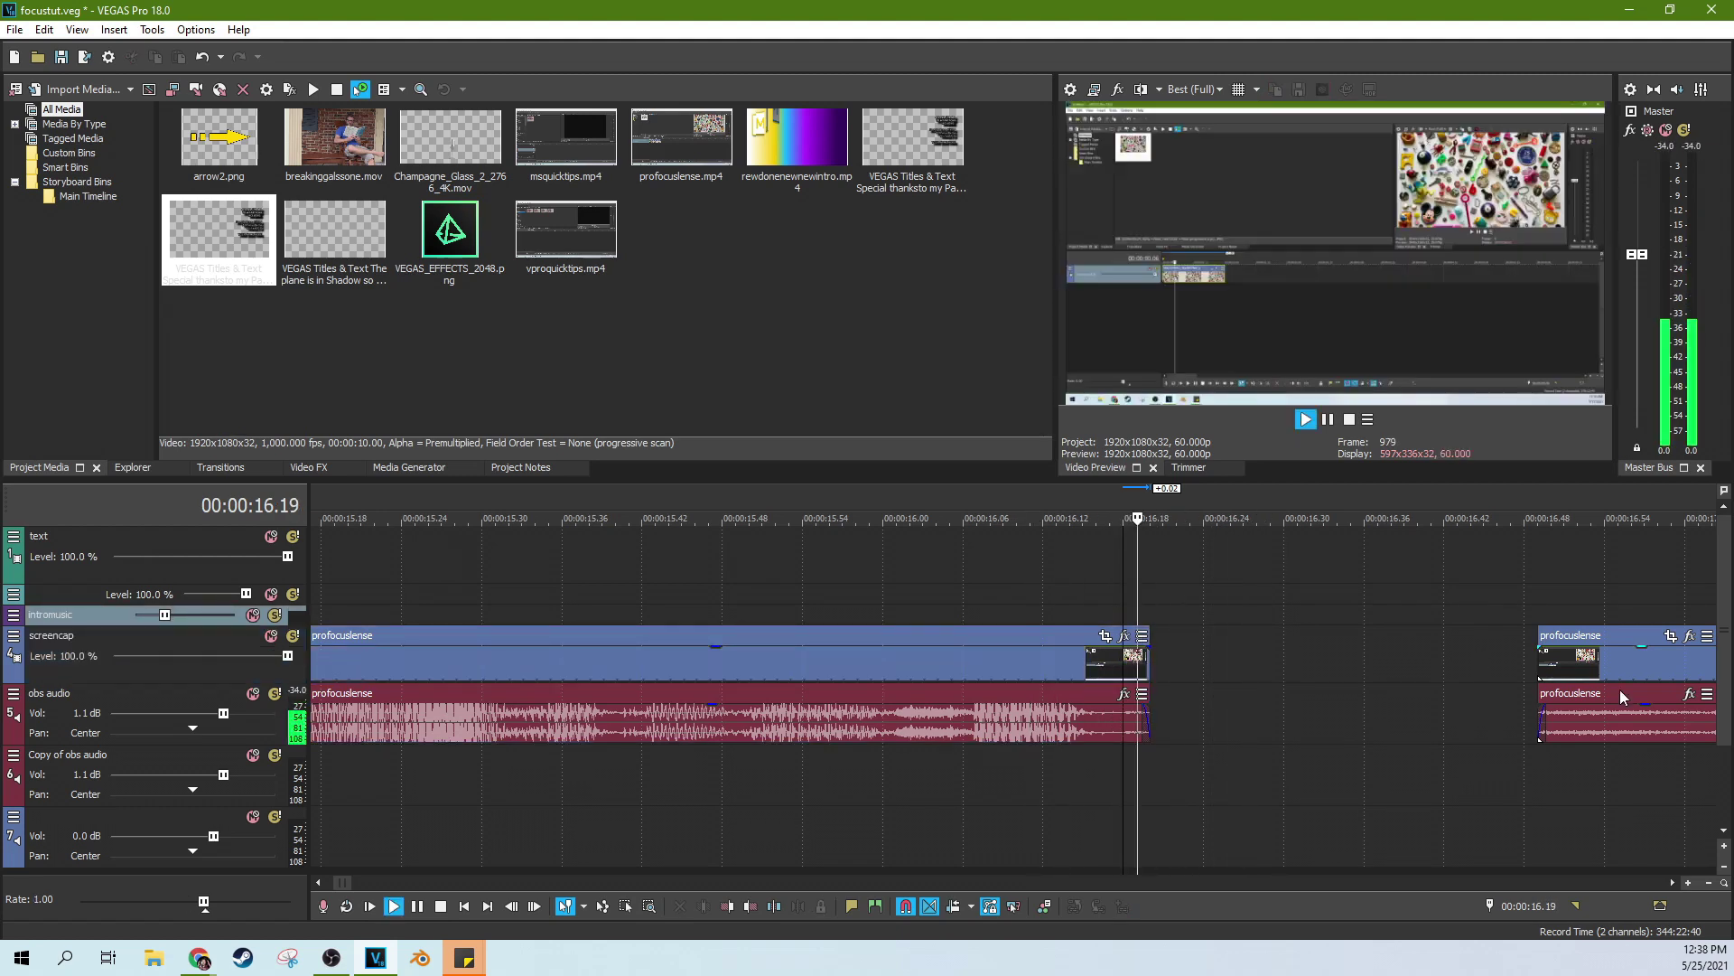
{"action": "key", "text": "space"}
Trim the first video clip's end back to the cut and set the edit point to 16.10
{"action": "key", "text": "alt+Tab"}
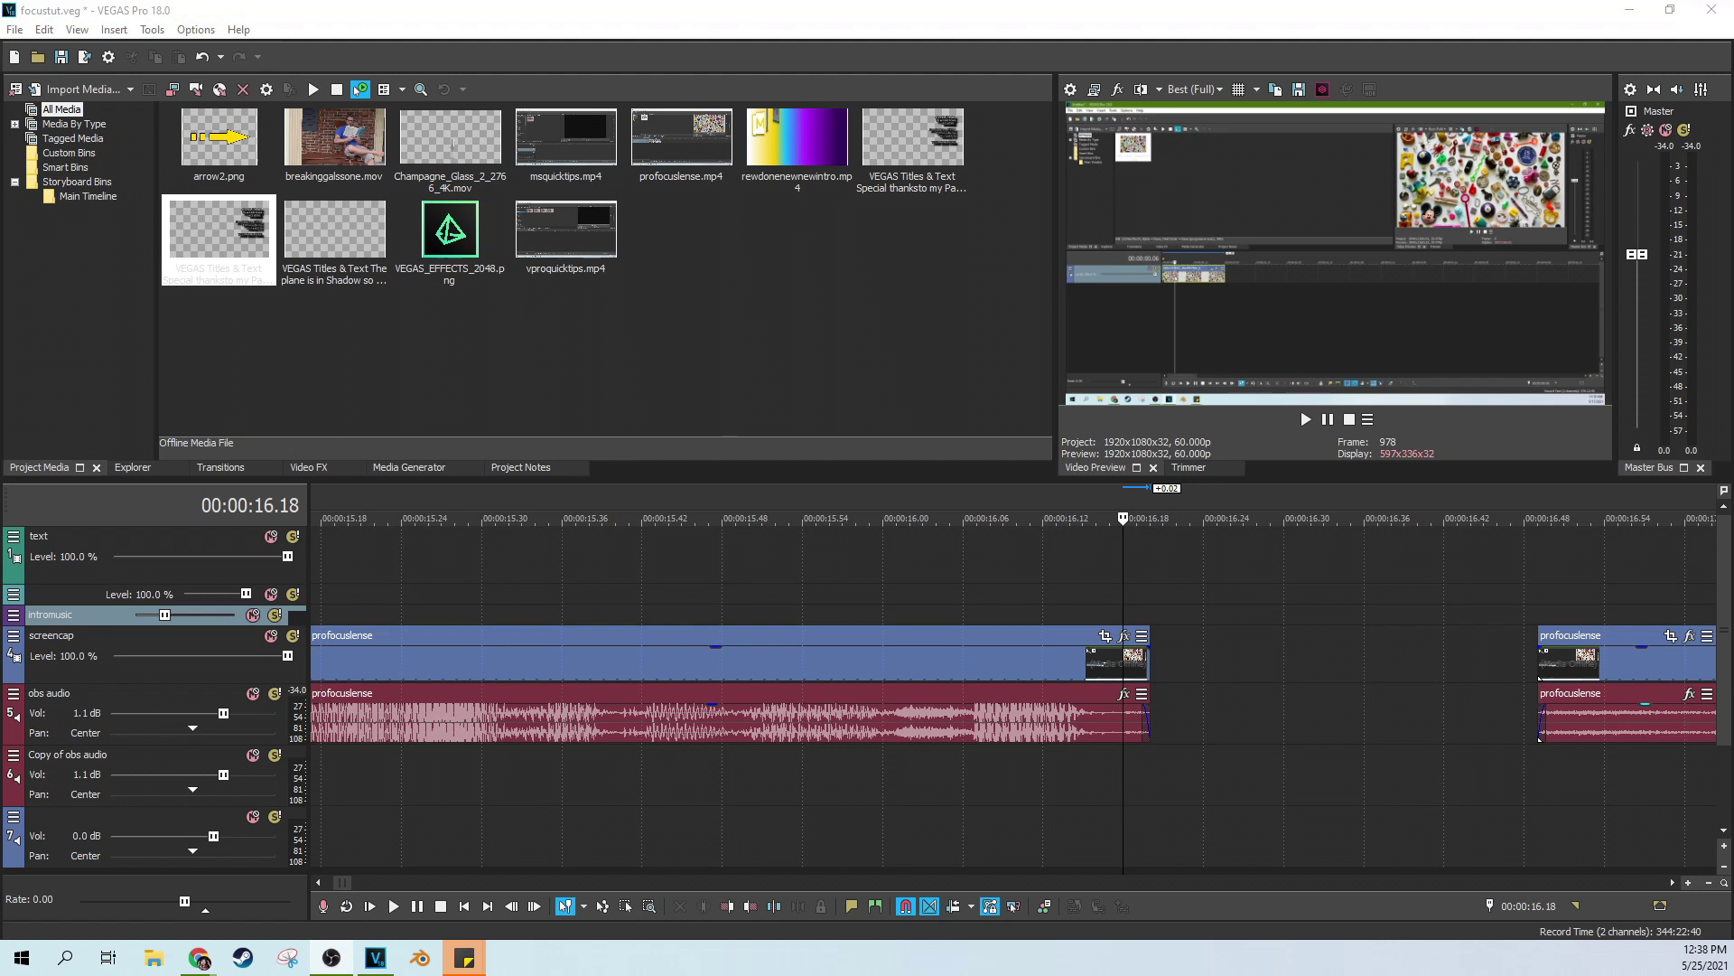
{"action": "left_click", "coordinate": [1118, 585]}
{"action": "key", "text": "space"}
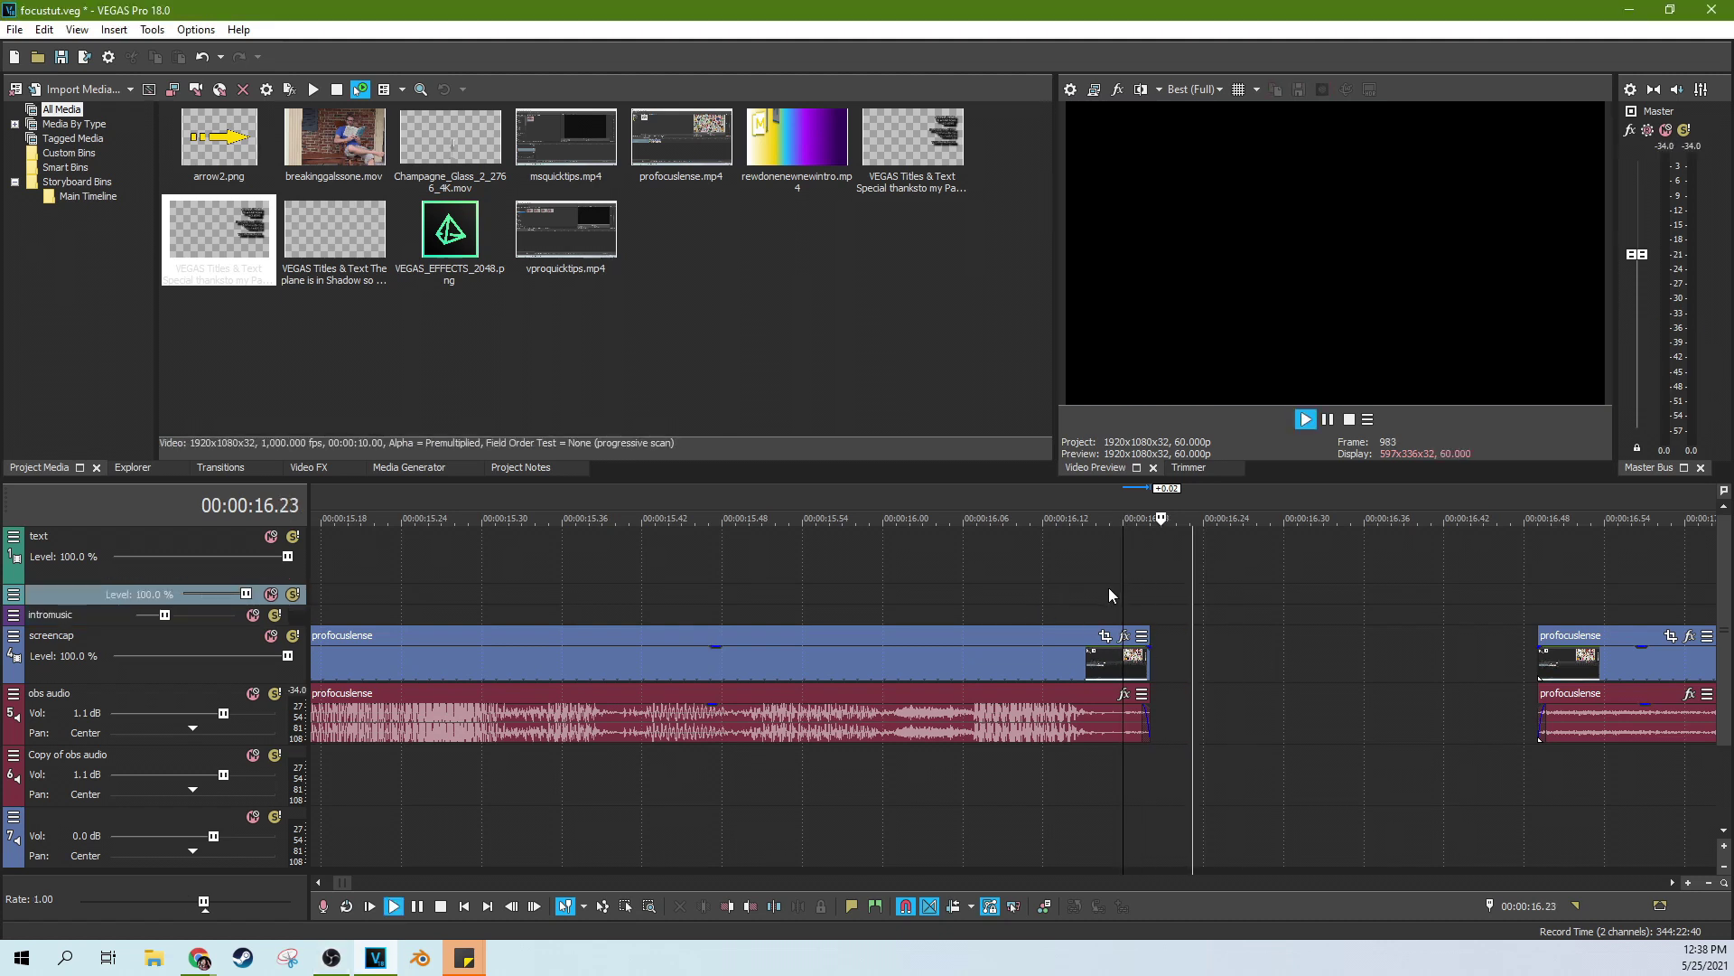
{"action": "left_click_drag", "start_coordinate": [1148, 664], "coordinate": [1123, 667]}
{"action": "key", "text": "space"}
{"action": "left_click", "coordinate": [1021, 594]}
{"action": "scroll", "coordinate": [1090, 651], "scroll_direction": "down", "scroll_amount": 3}
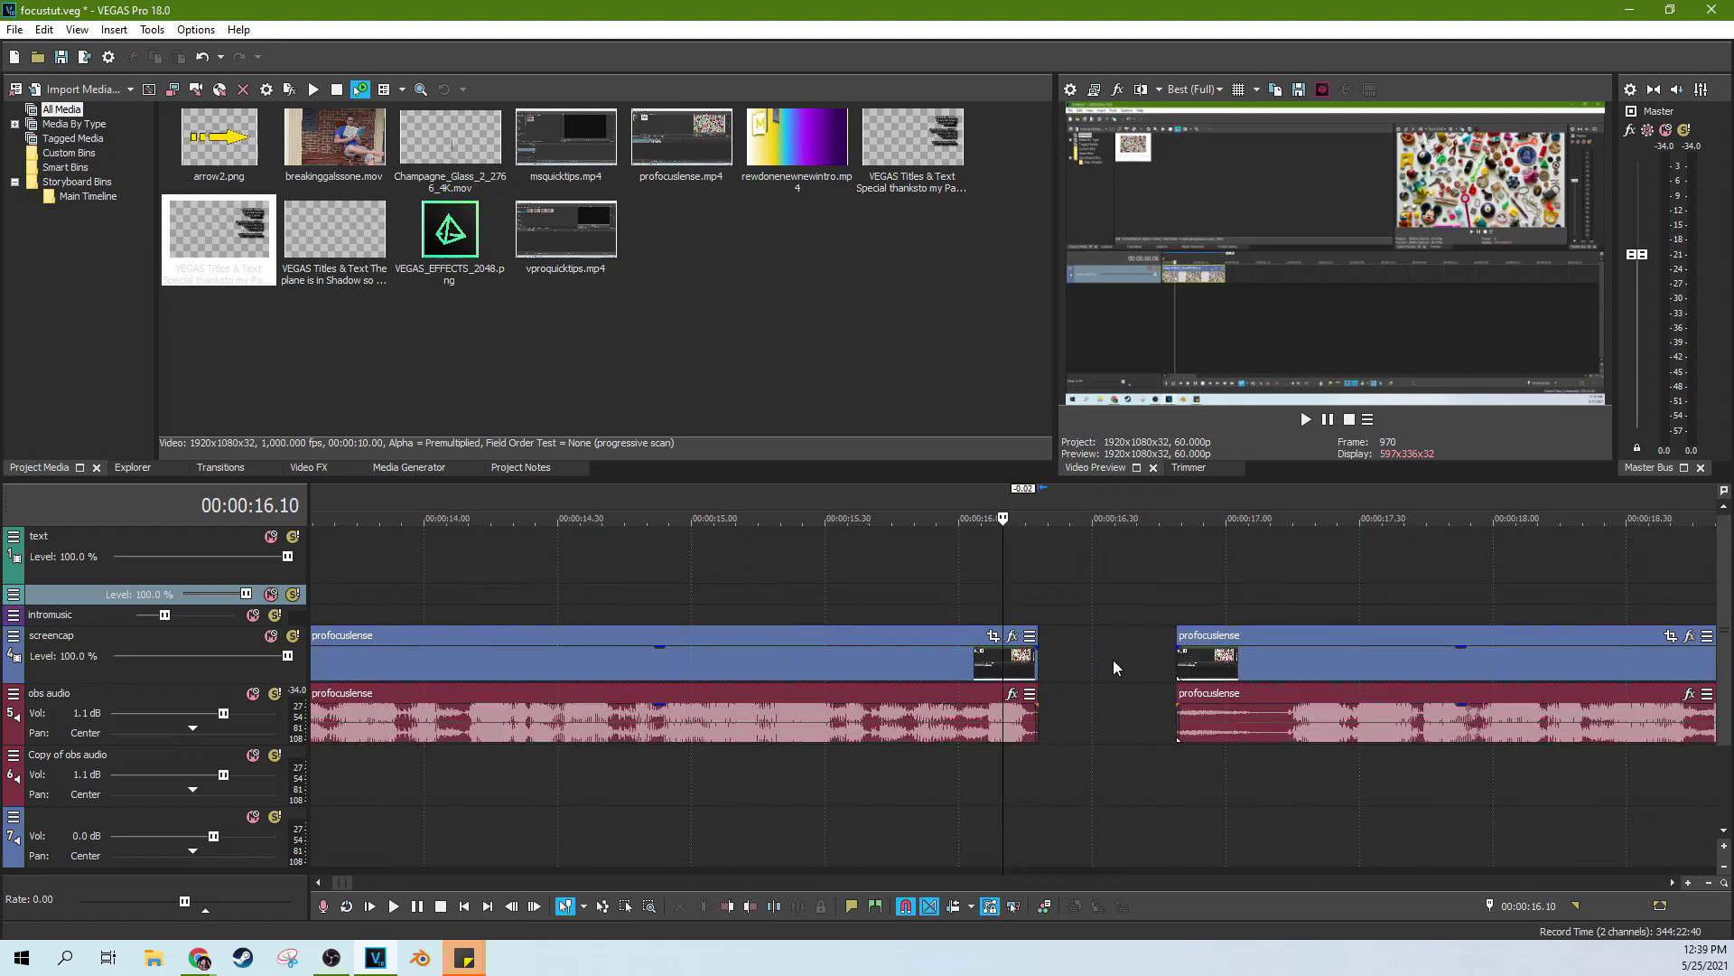
Slide the second clip 13 frames earlier and preview from its start
{"action": "scroll", "coordinate": [1115, 660], "scroll_direction": "up", "scroll_amount": 3}
{"action": "left_click_drag", "start_coordinate": [1424, 671], "coordinate": [1185, 672]}
{"action": "key", "text": "space"}
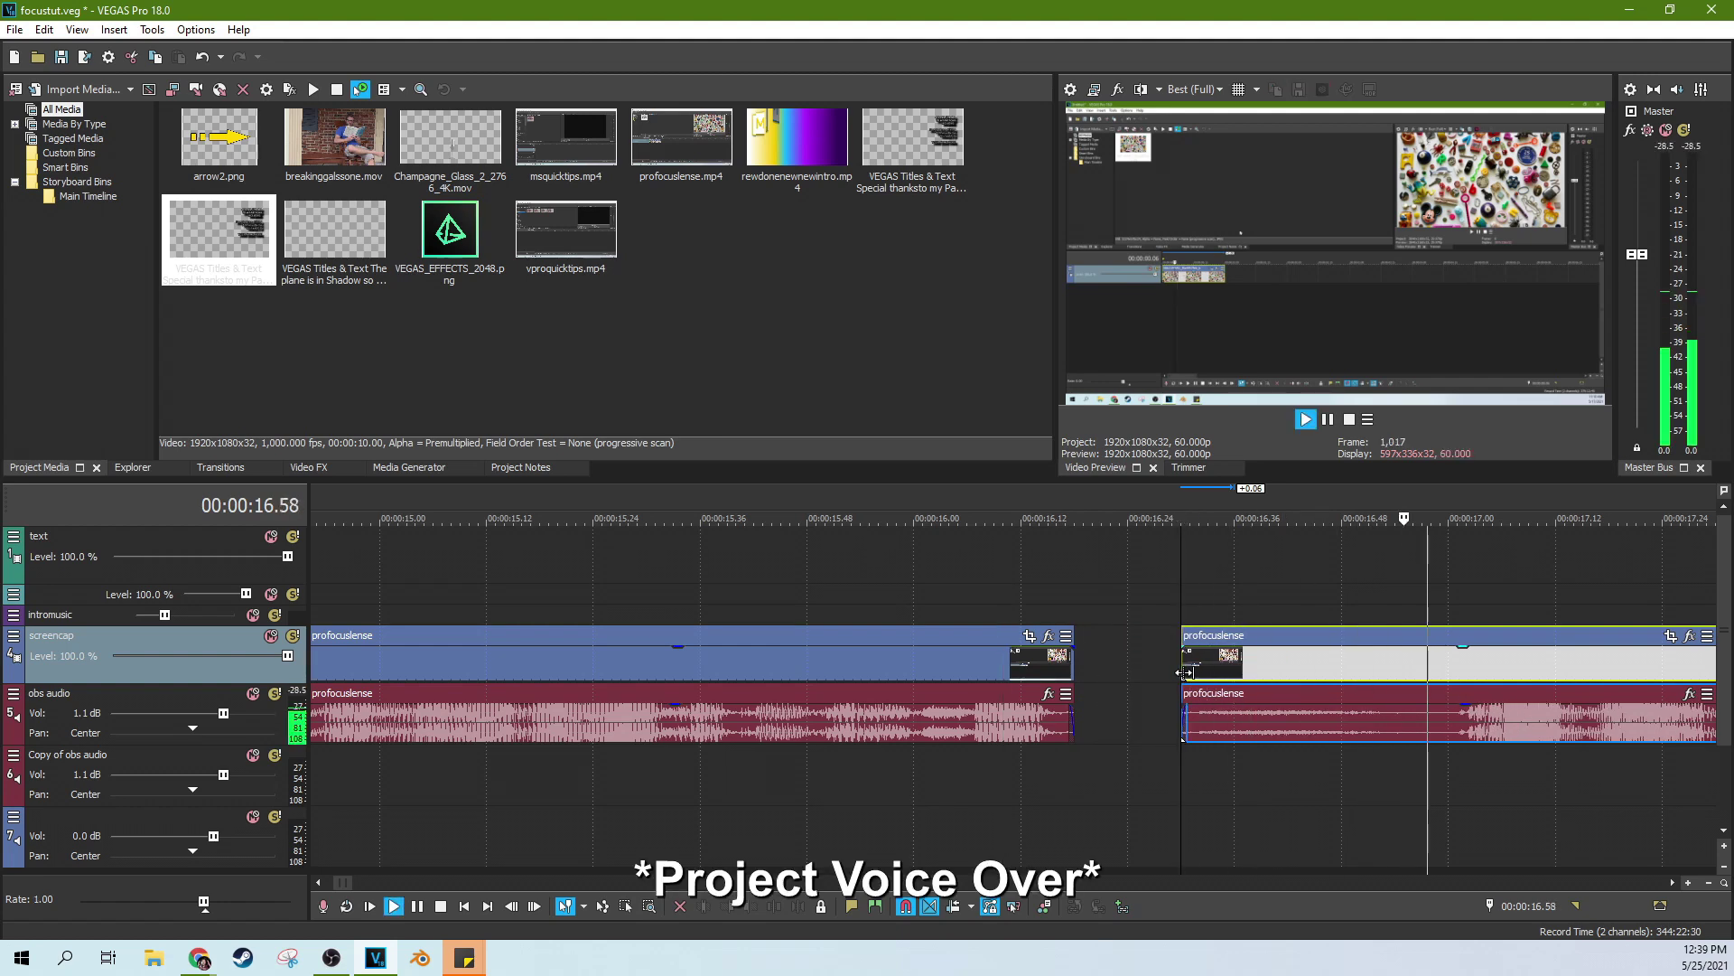
{"action": "key", "text": "space"}
{"action": "scroll", "coordinate": [1189, 684], "scroll_direction": "up", "scroll_amount": 2}
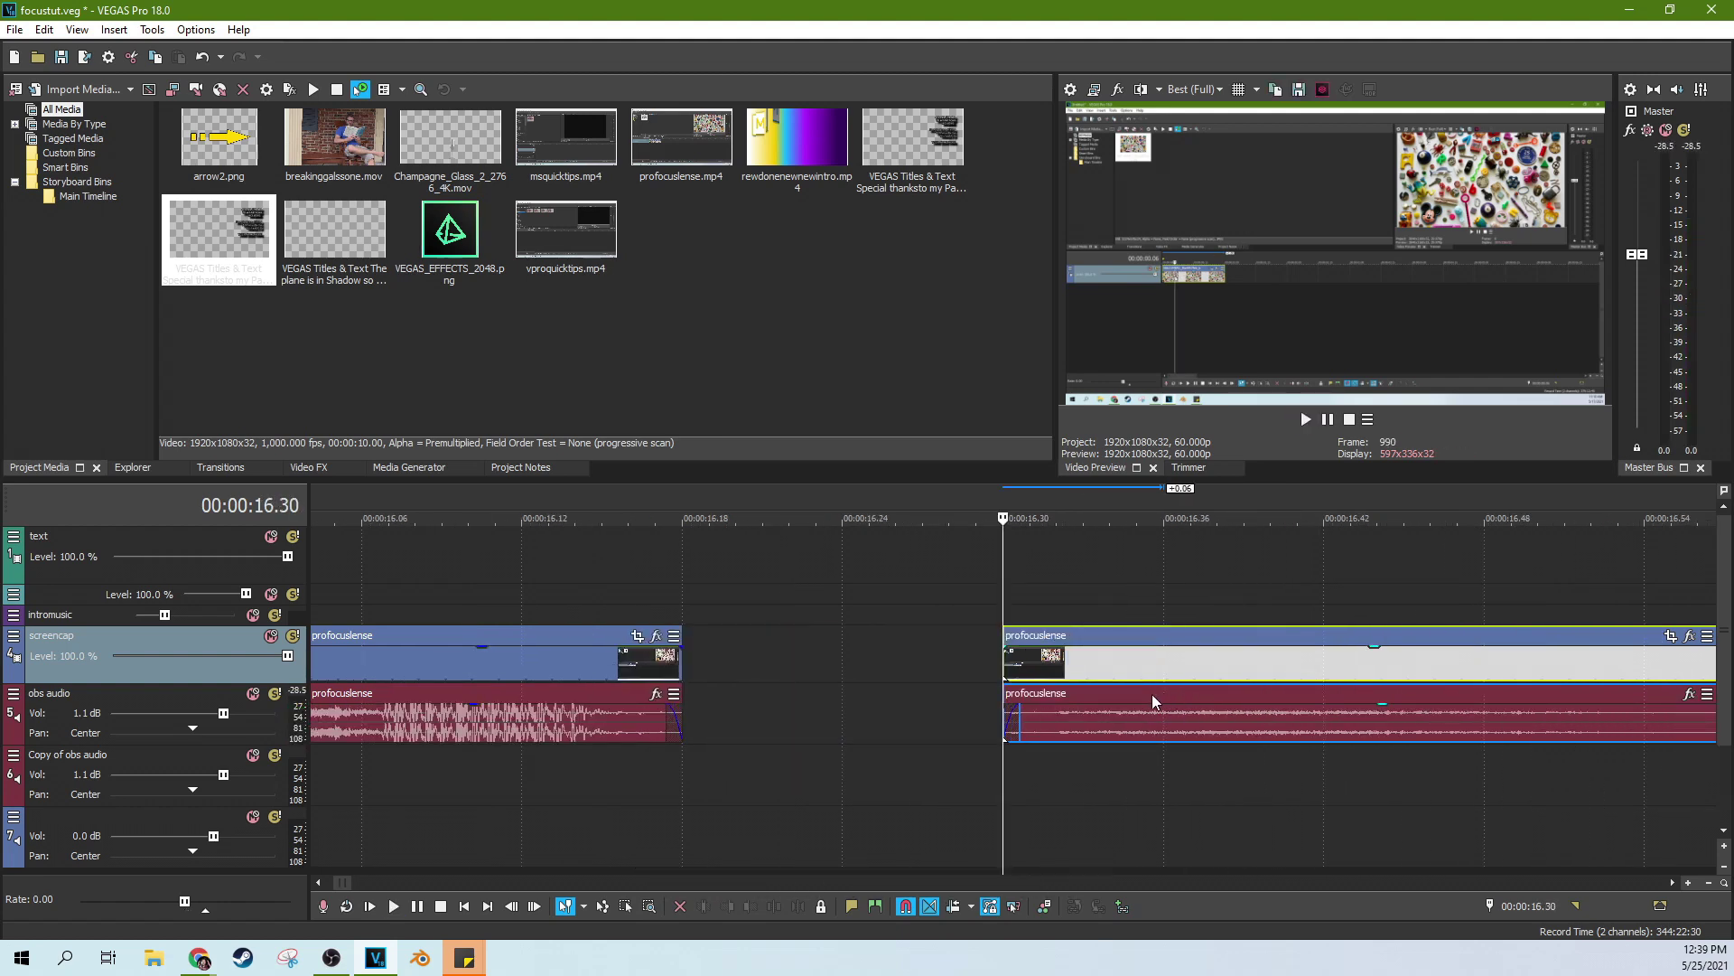
Trim the second clip's start 0.29 later and check its audio at 16.26
{"action": "left_click_drag", "start_coordinate": [1005, 655], "coordinate": [960, 694]}
{"action": "left_click", "coordinate": [957, 693]}
{"action": "scroll", "coordinate": [951, 682], "scroll_direction": "up", "scroll_amount": 4}
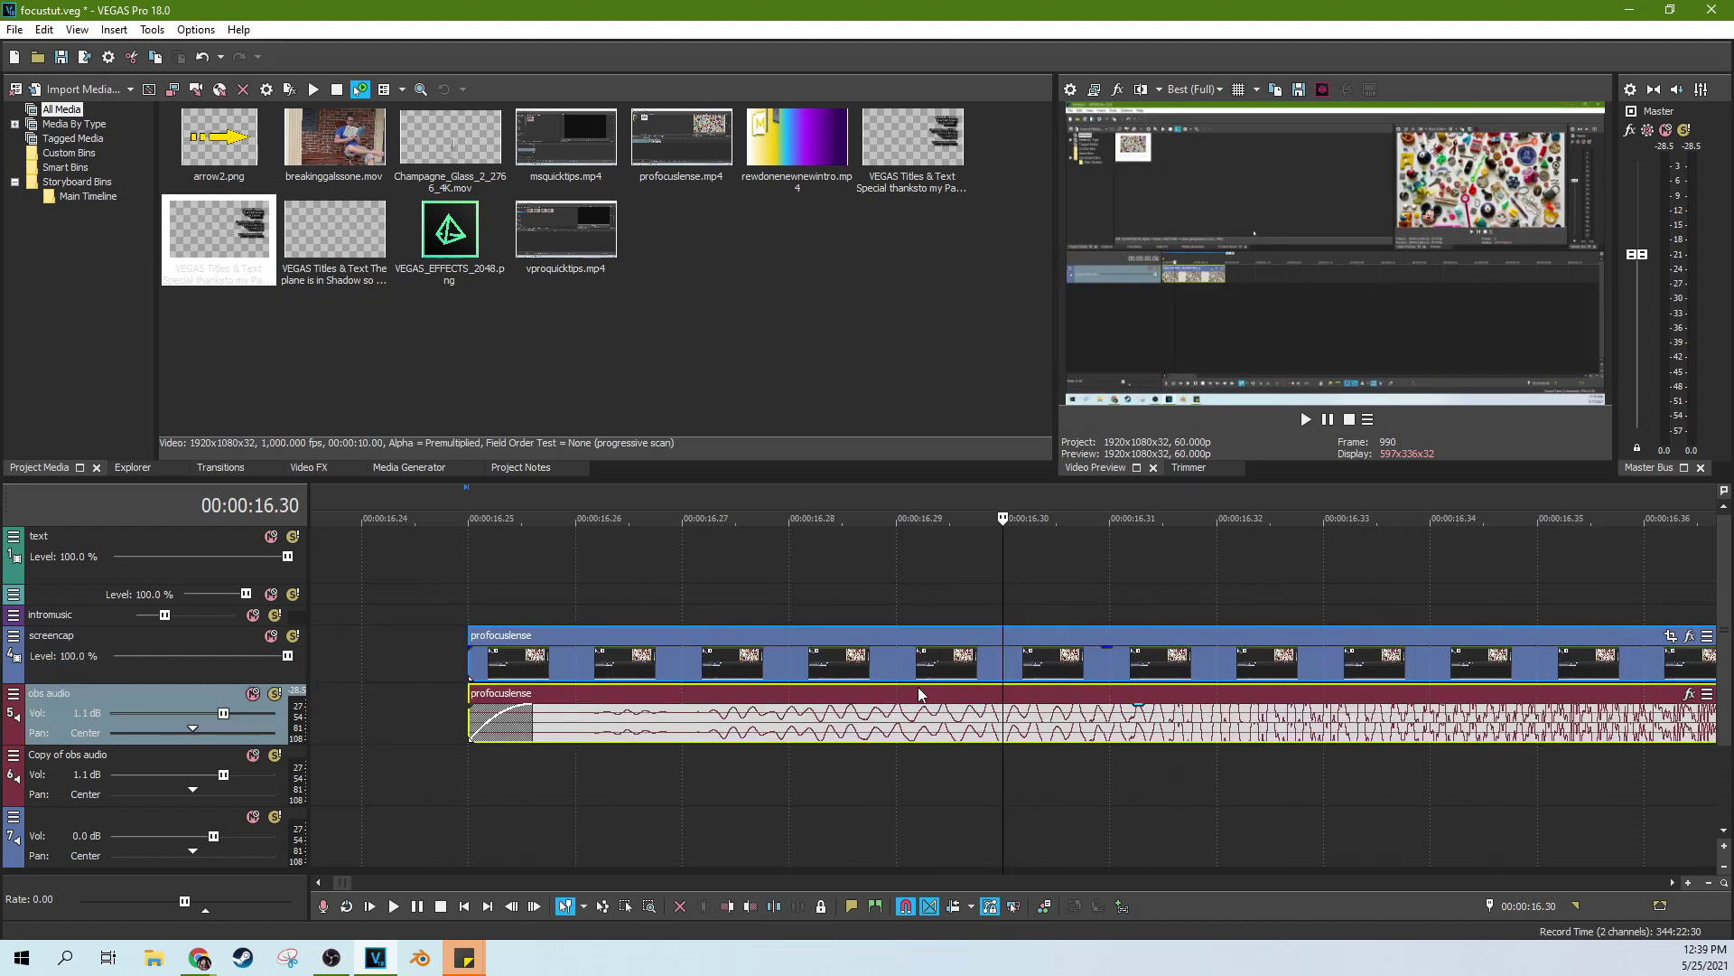
{"action": "left_click", "coordinate": [873, 744]}
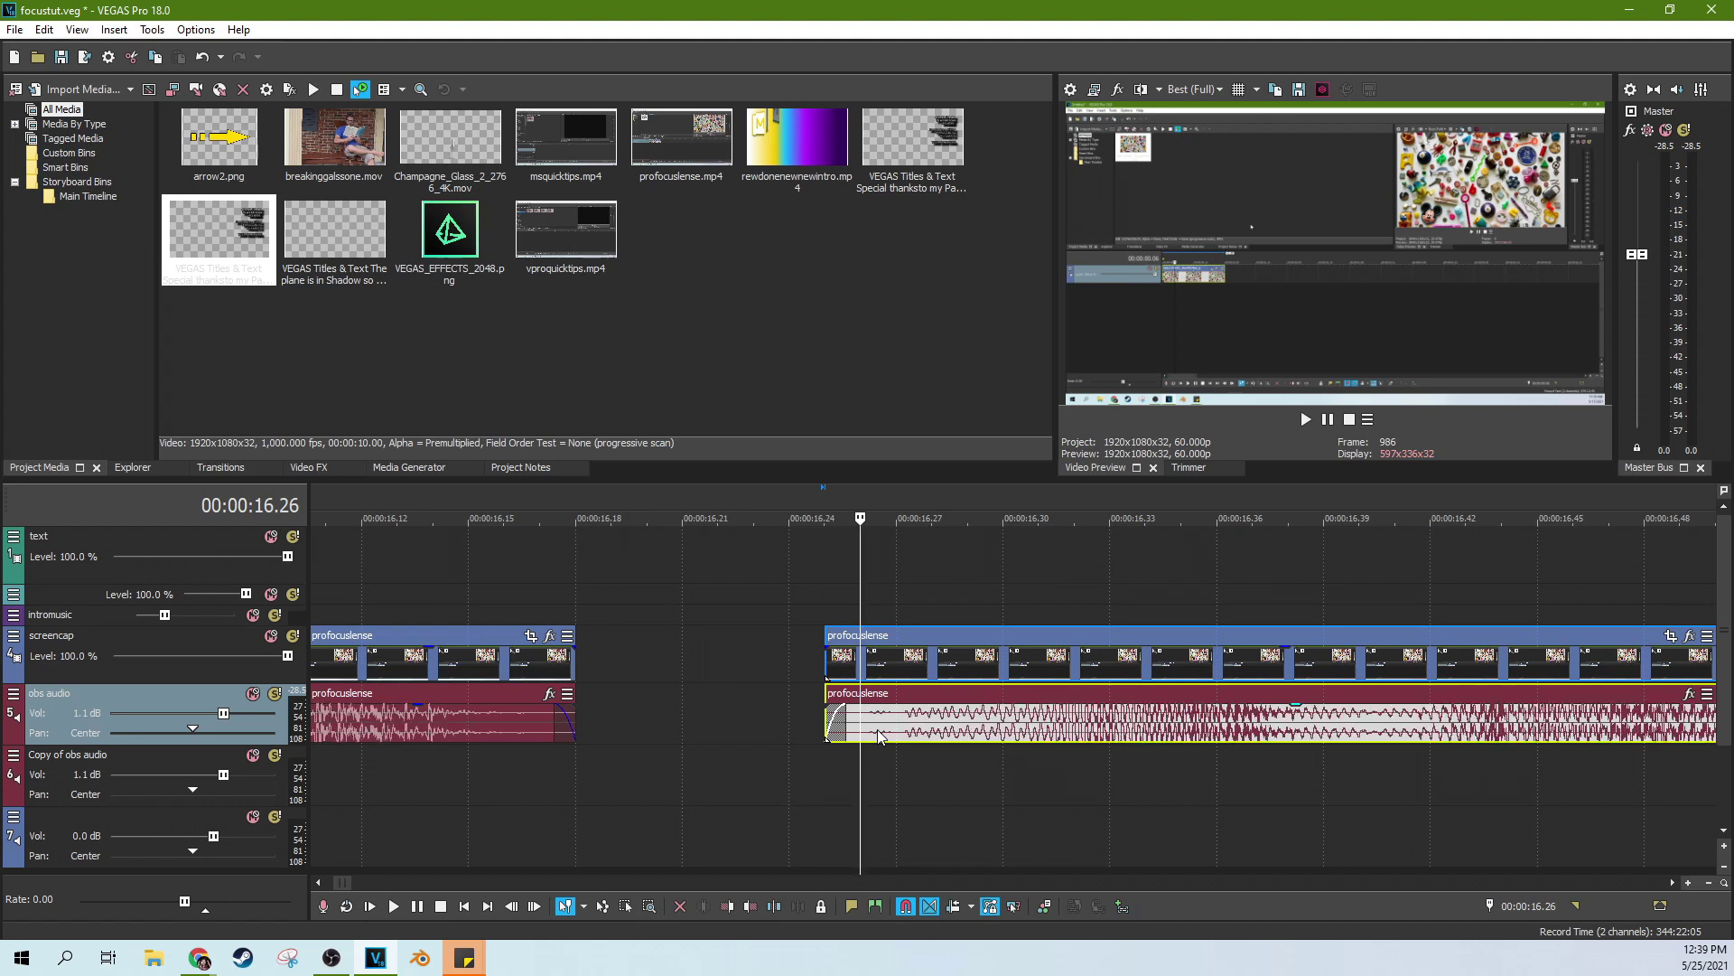
{"action": "scroll", "coordinate": [961, 653], "scroll_direction": "down", "scroll_amount": 5}
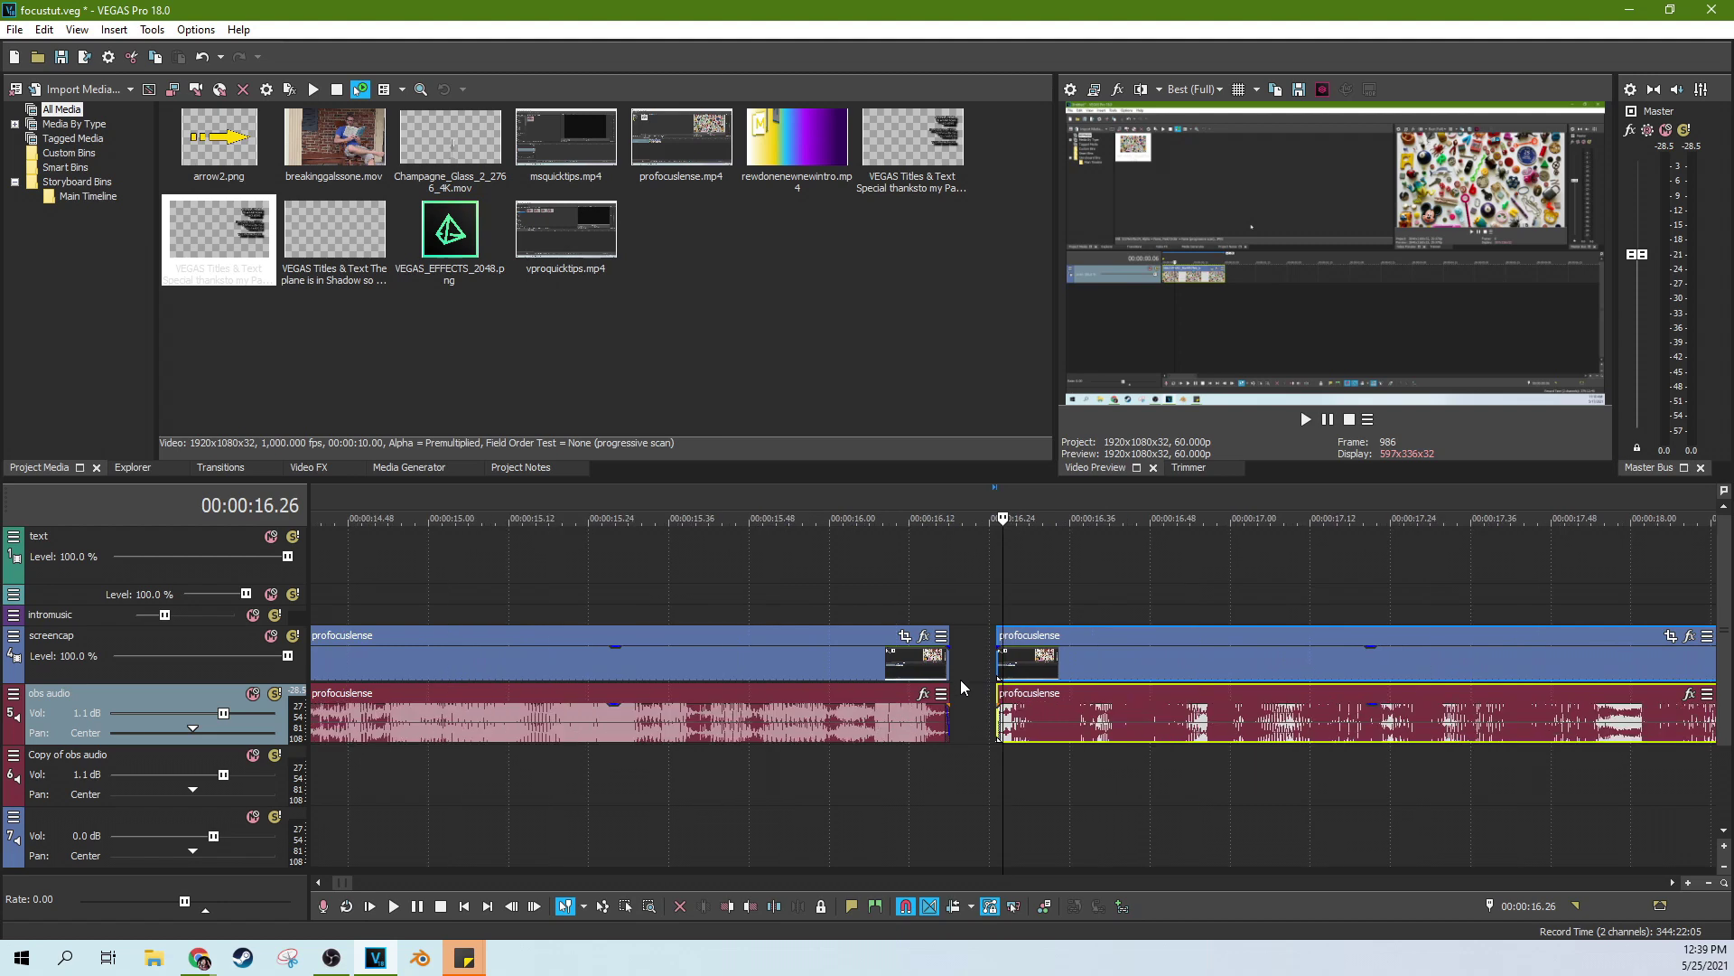
{"action": "scroll", "coordinate": [958, 683], "scroll_direction": "up", "scroll_amount": 2}
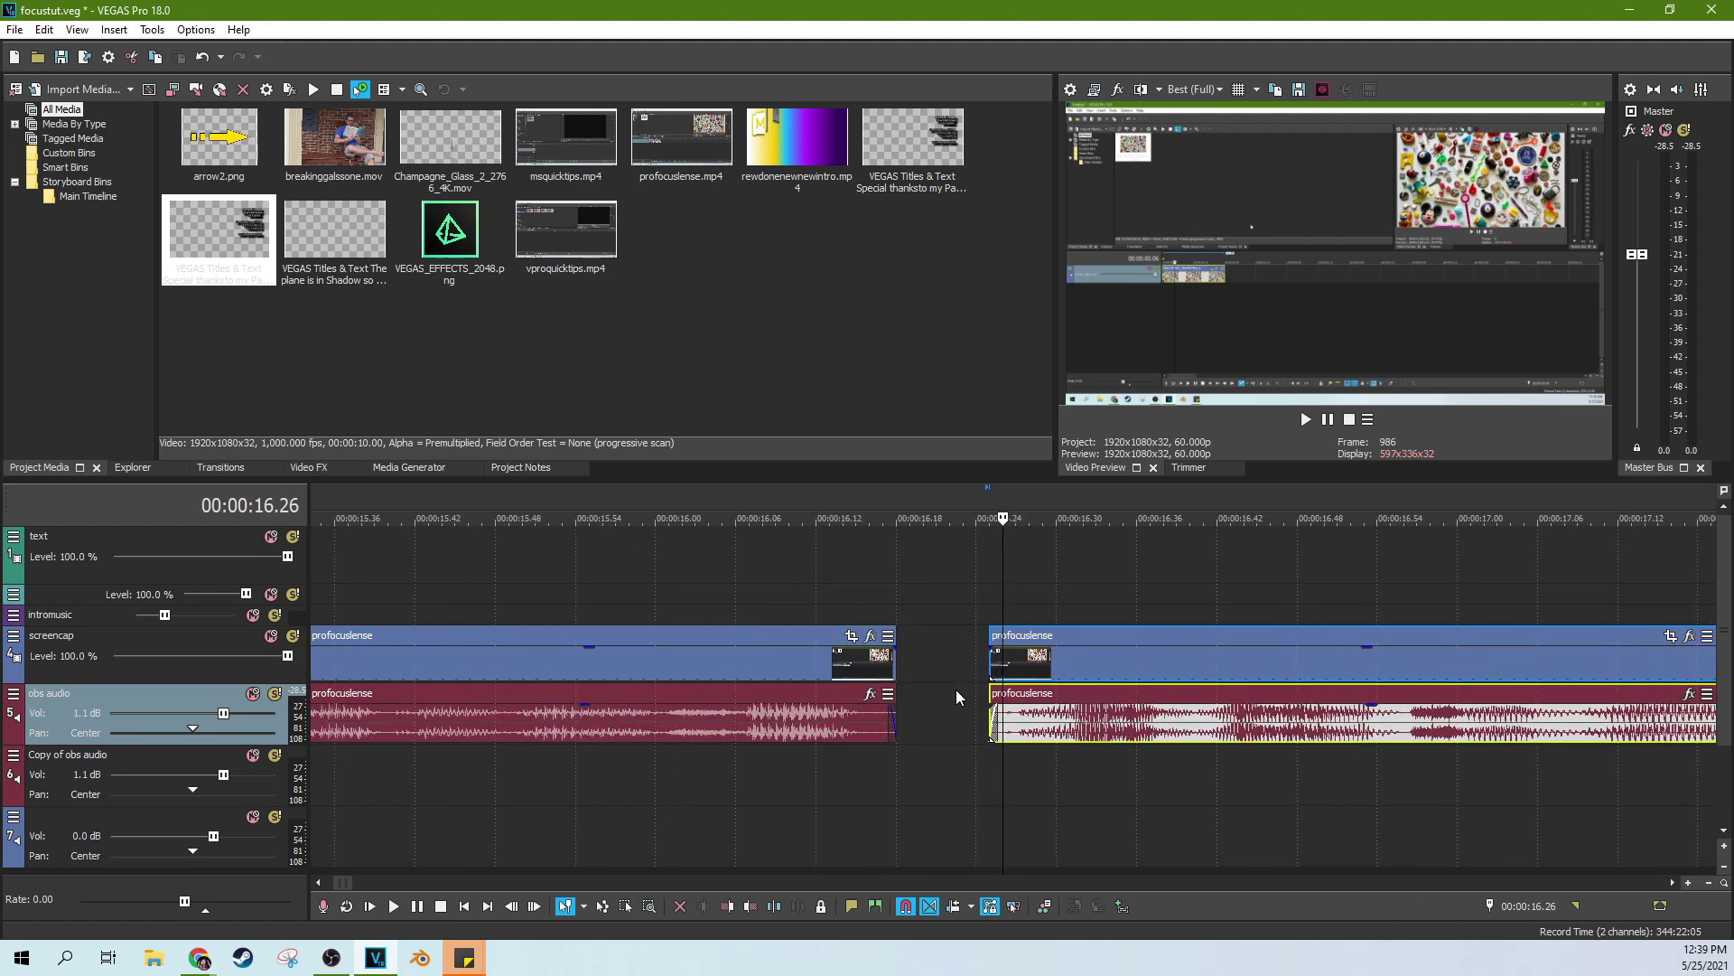
{"action": "scroll", "coordinate": [956, 690], "scroll_direction": "up", "scroll_amount": 4}
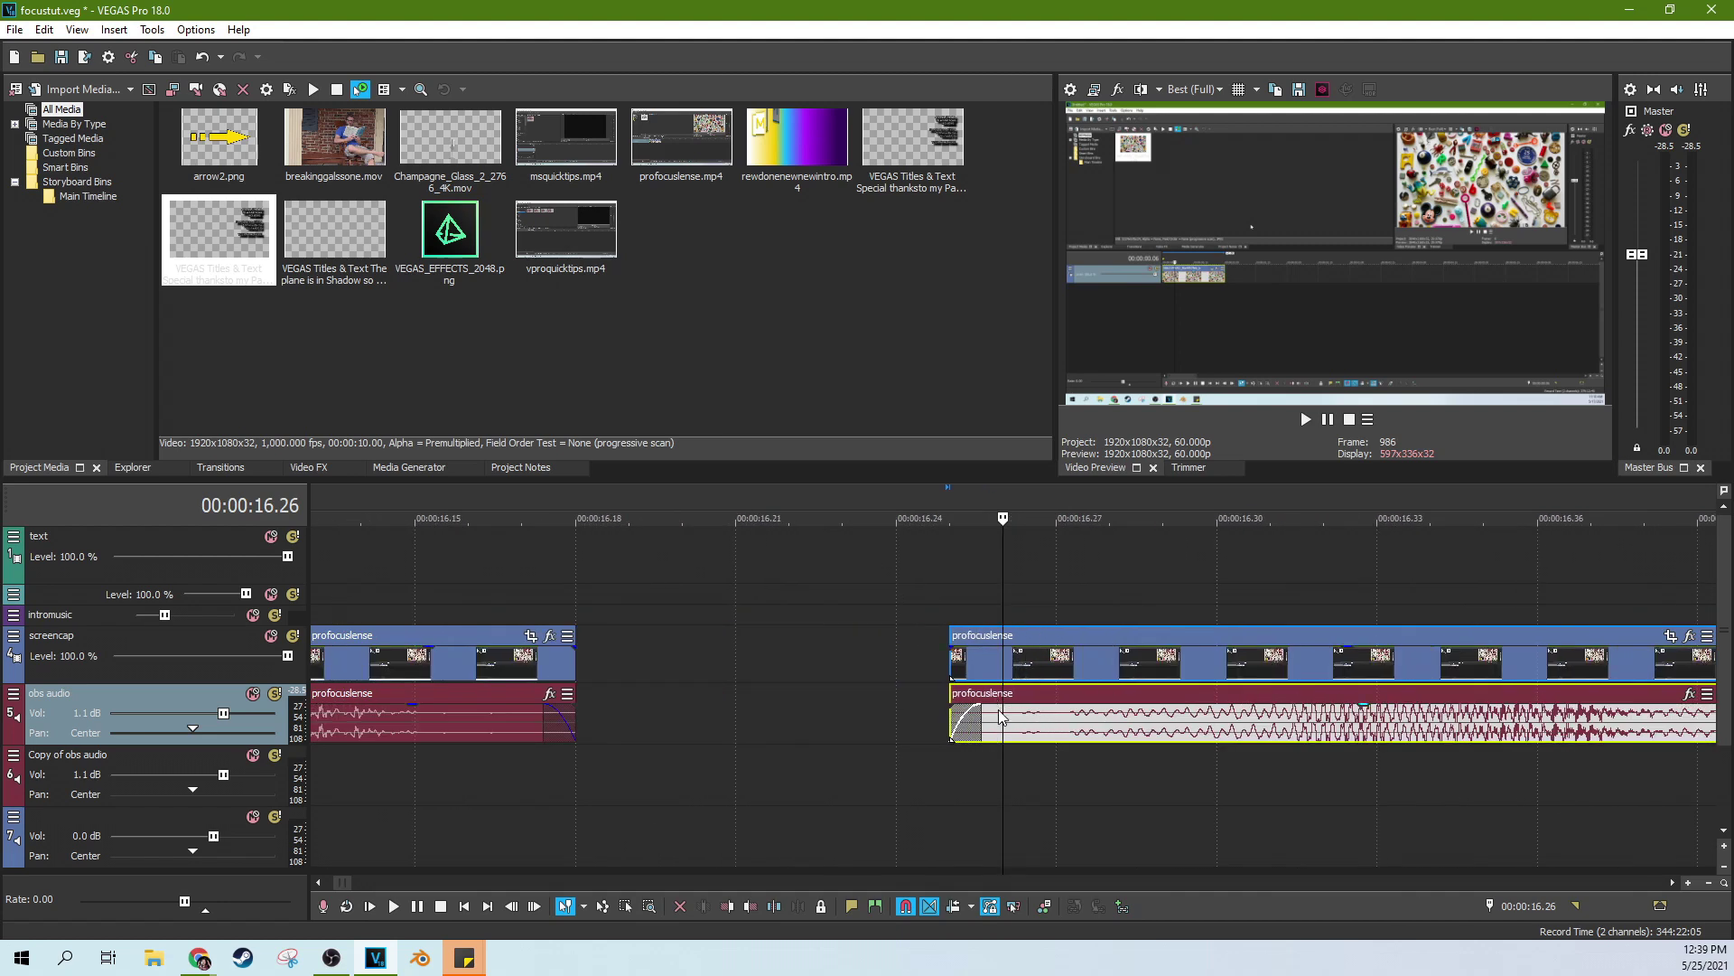
Snap the second video and audio pair against the first clip's end, closing the gap
{"action": "left_click", "coordinate": [1023, 580]}
{"action": "key", "text": "space"}
{"action": "key", "text": "space"}
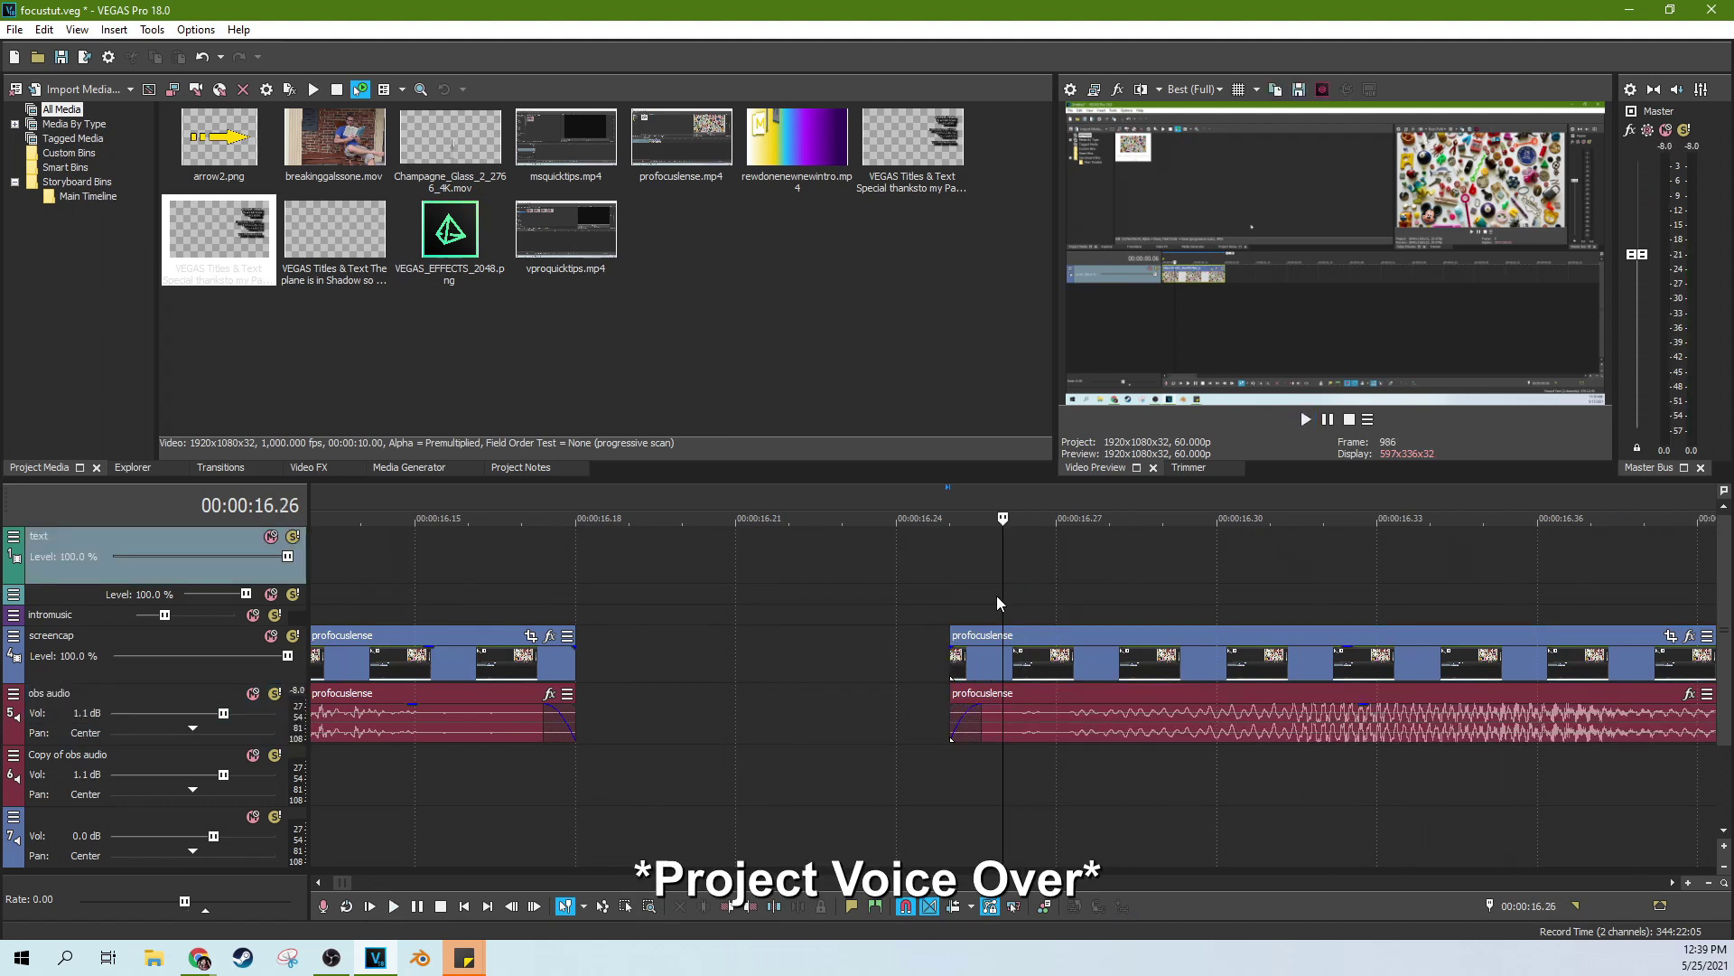
{"action": "left_click", "coordinate": [948, 585]}
{"action": "key", "text": "space"}
{"action": "key", "text": "space"}
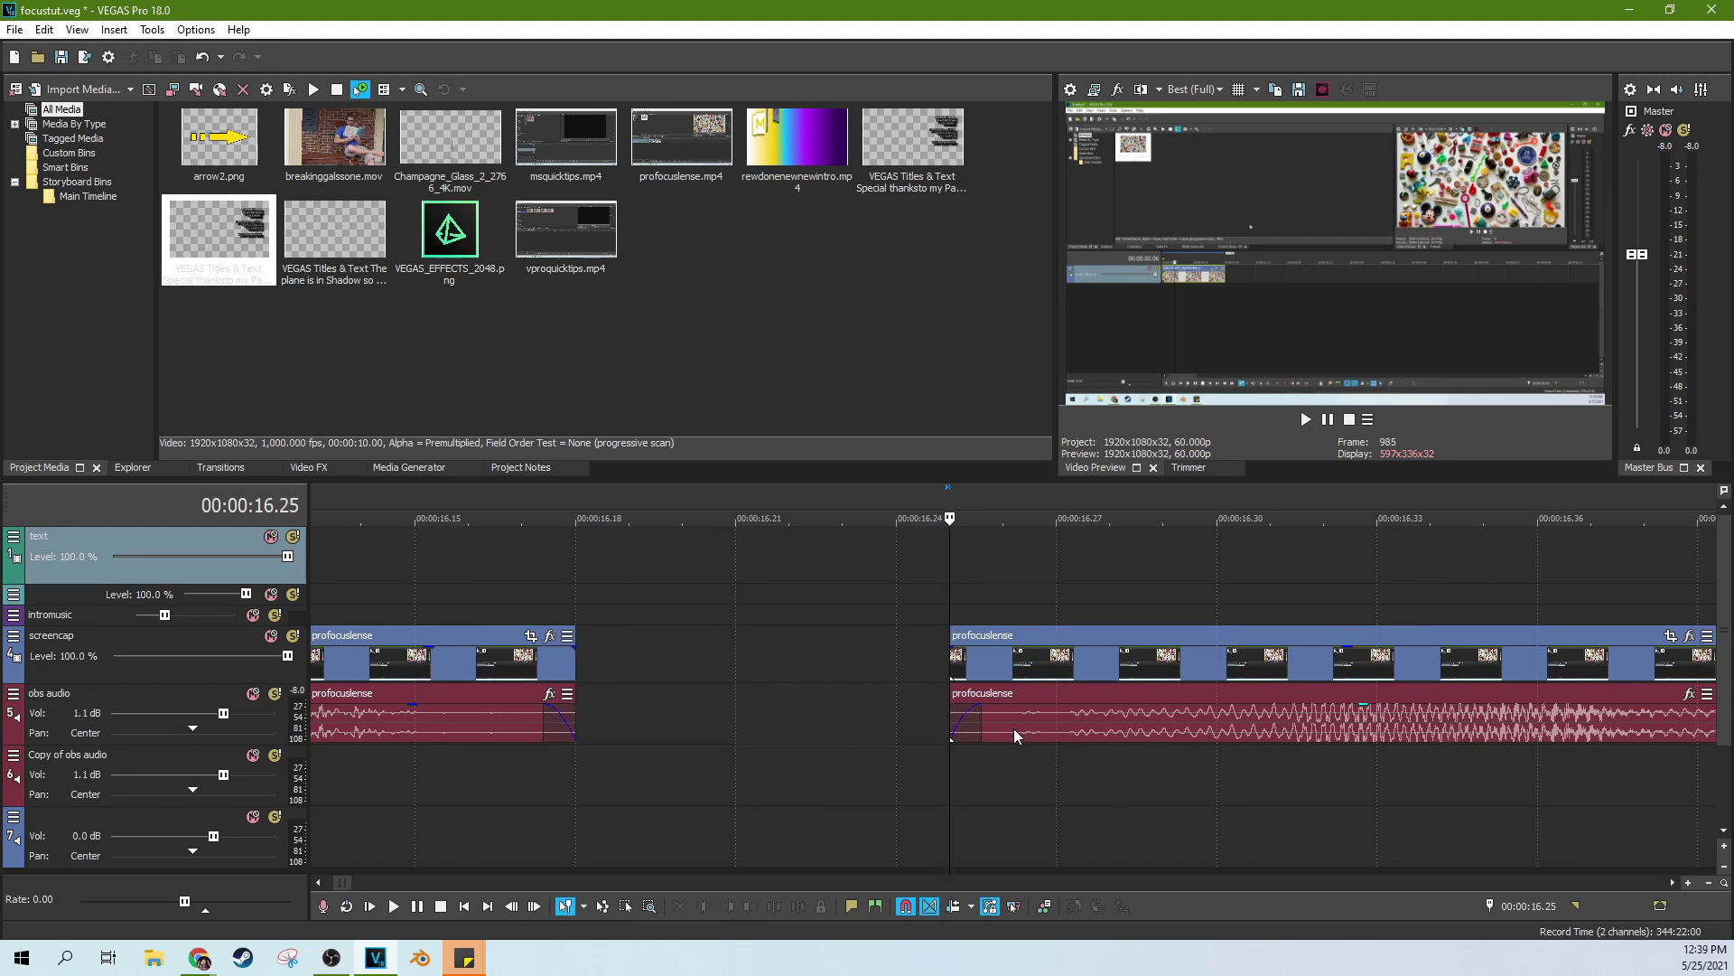
{"action": "left_click", "coordinate": [965, 670]}
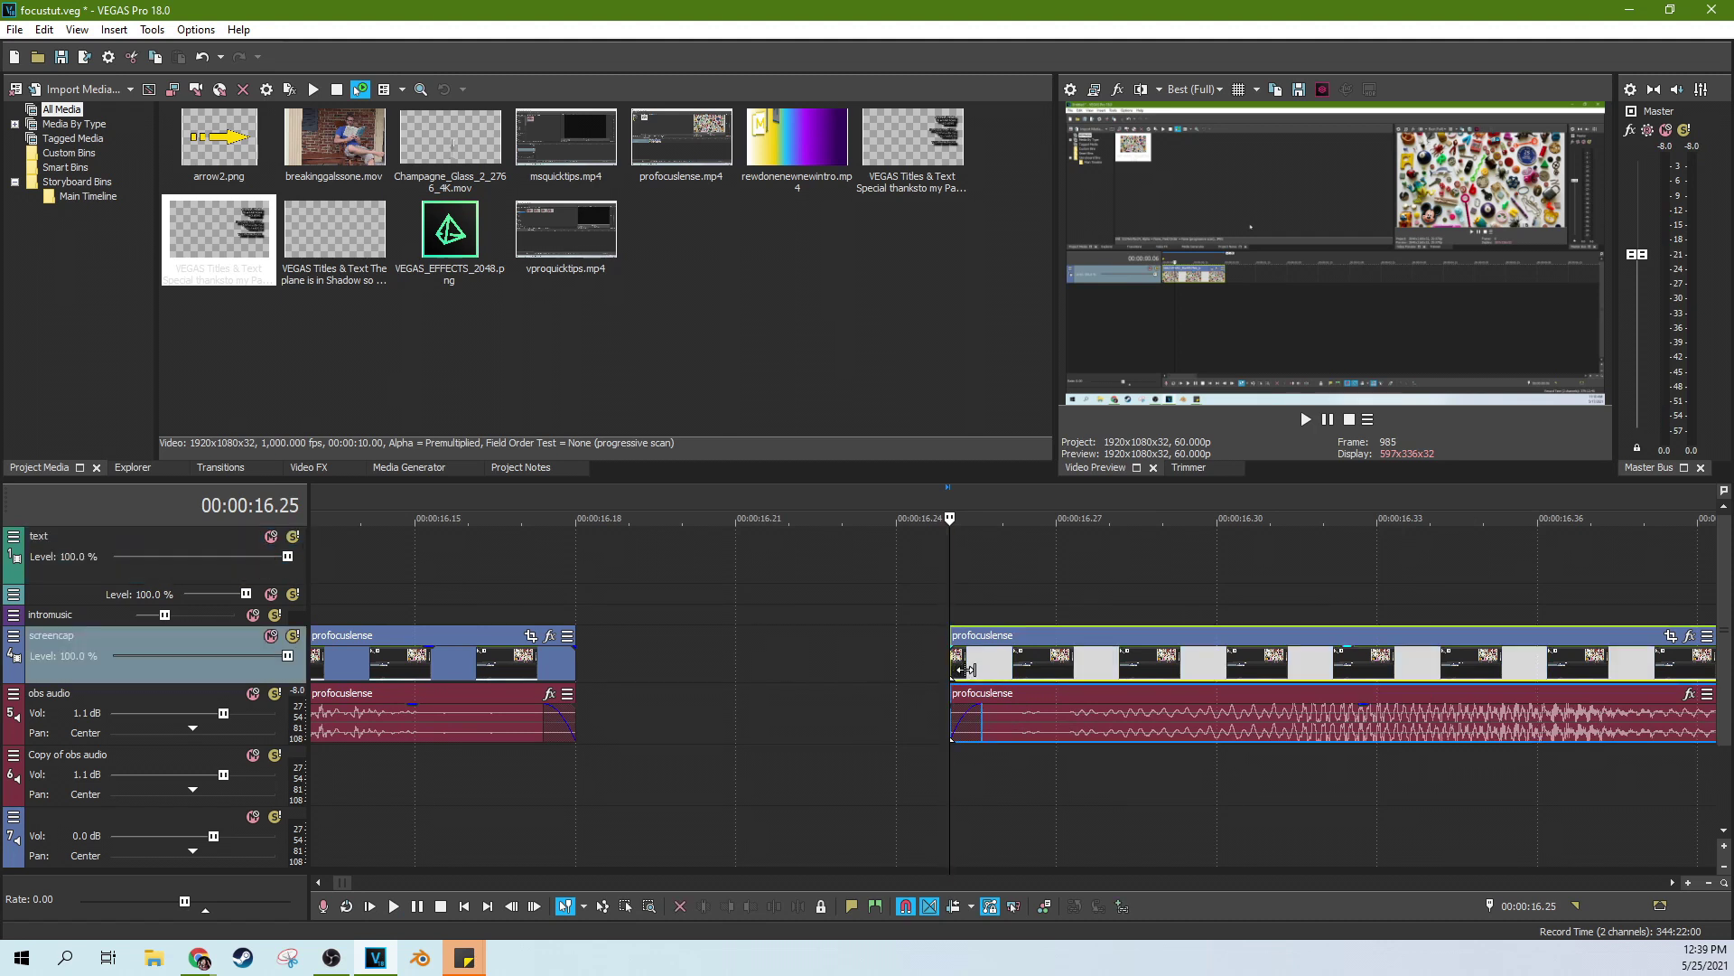
{"action": "left_click_drag", "start_coordinate": [964, 670], "coordinate": [1018, 670]}
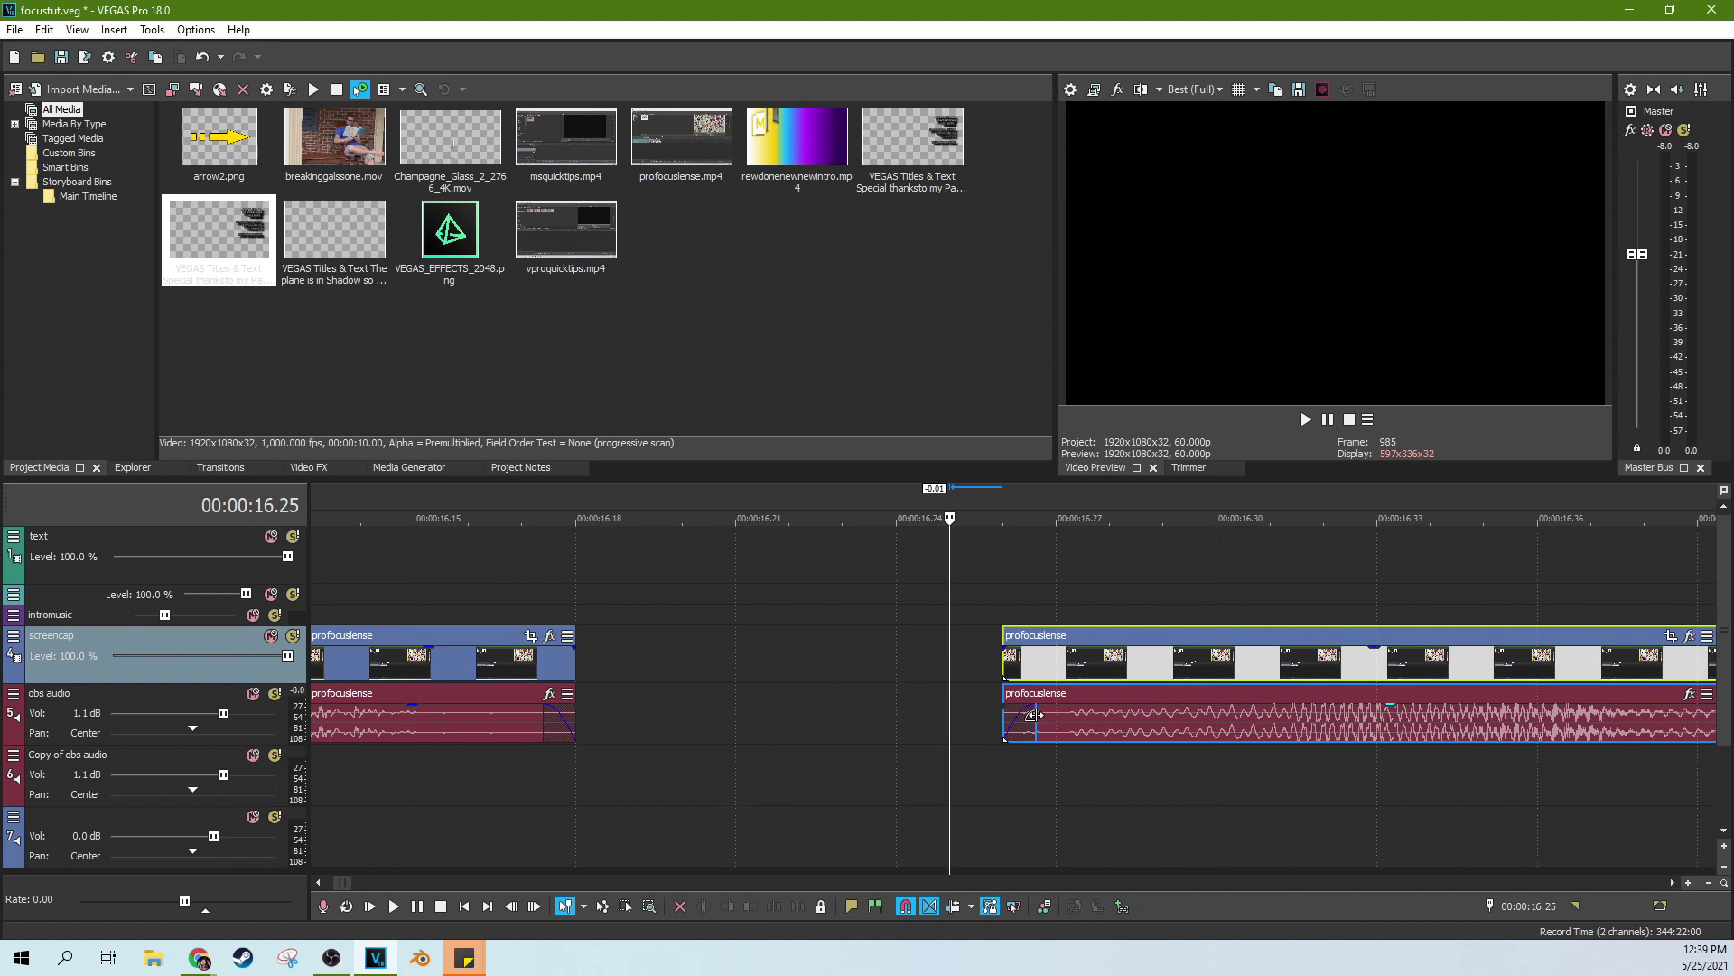
{"action": "left_click_drag", "start_coordinate": [999, 665], "coordinate": [657, 658]}
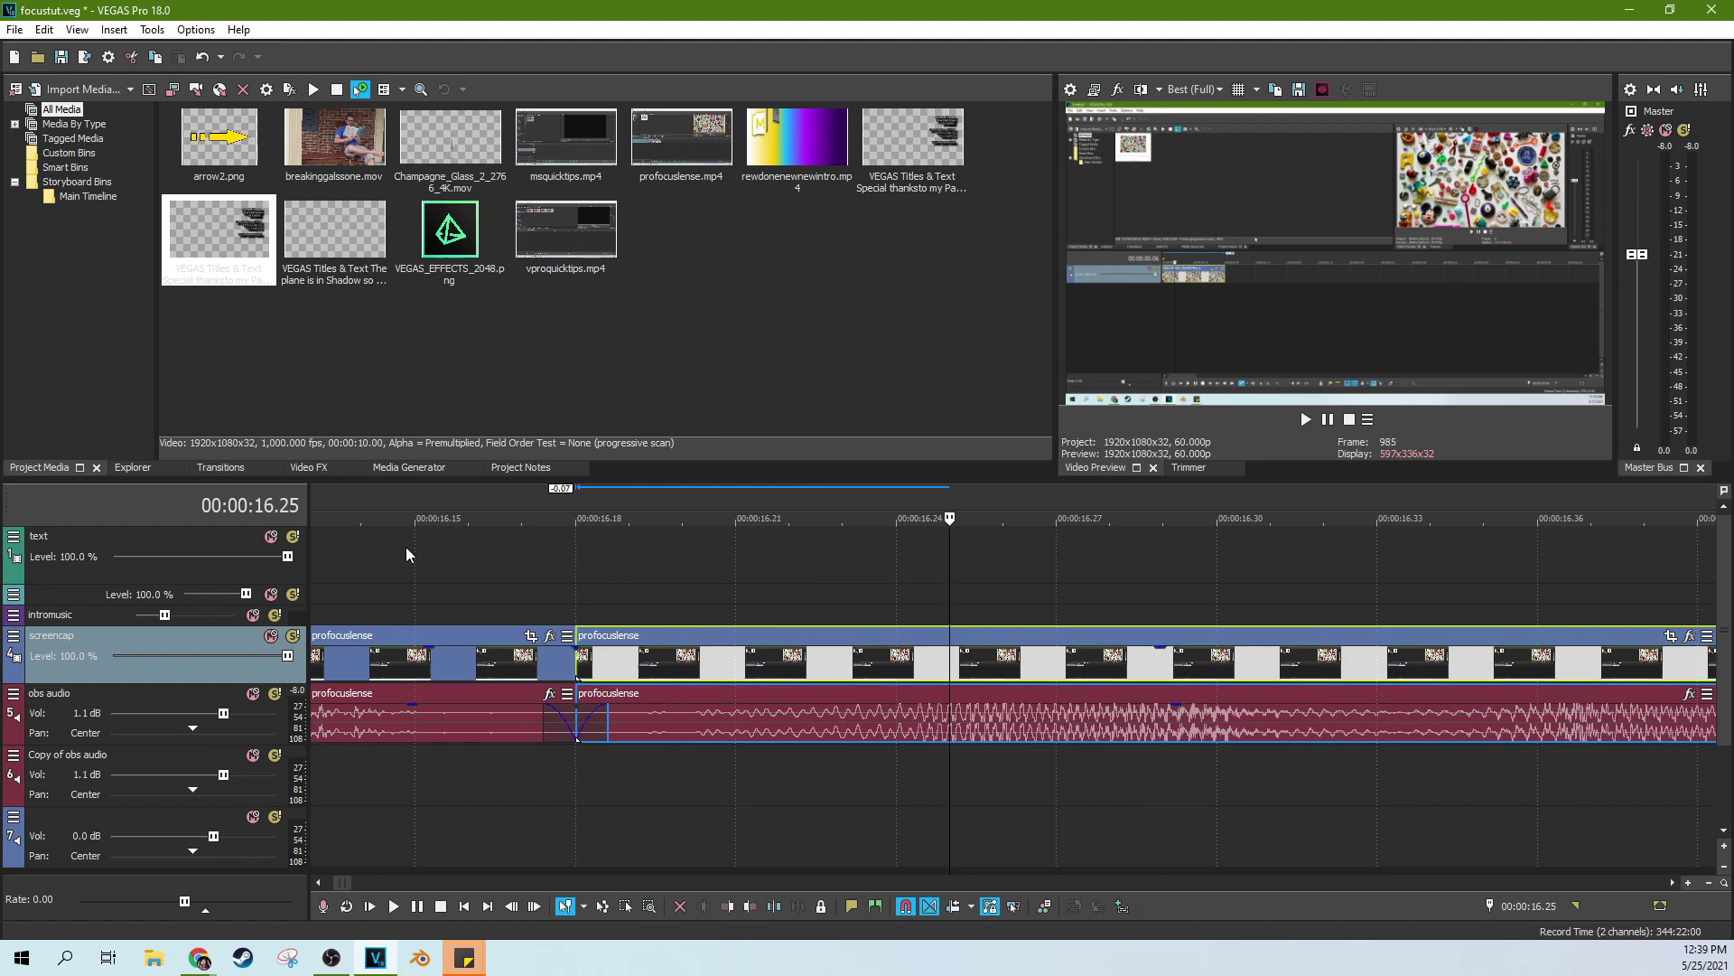
{"action": "left_click", "coordinate": [407, 554]}
{"action": "scroll", "coordinate": [734, 682], "scroll_direction": "down", "scroll_amount": 3}
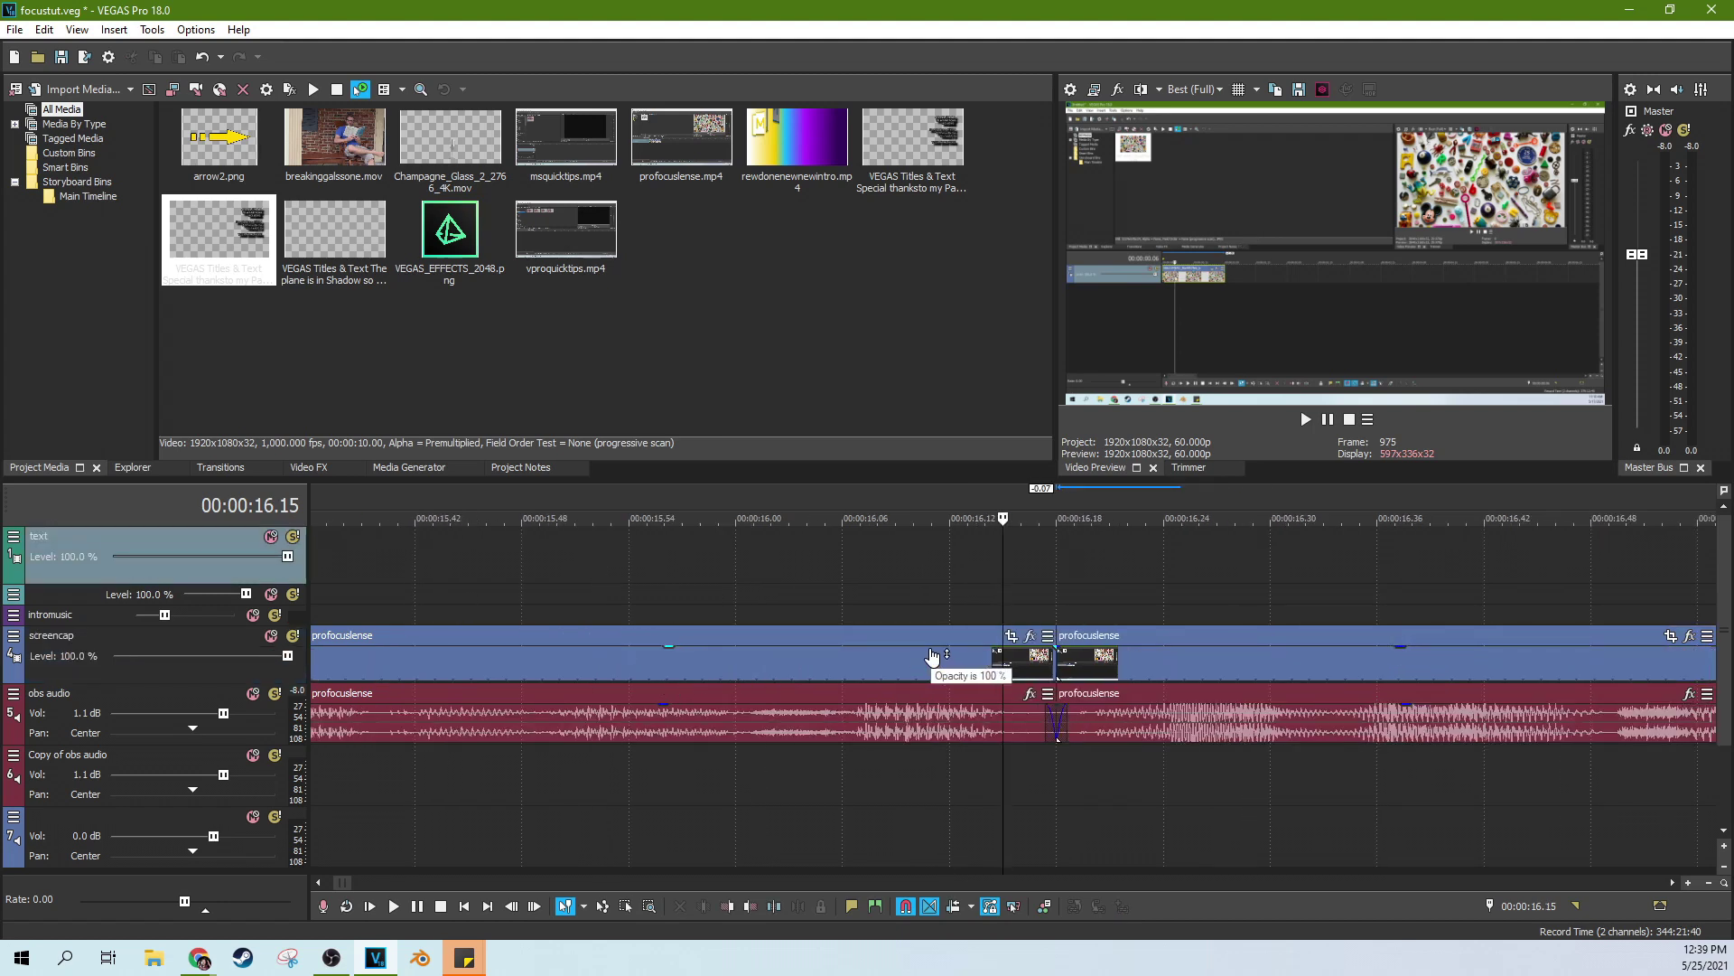
{"action": "scroll", "coordinate": [894, 607], "scroll_direction": "down", "scroll_amount": 3}
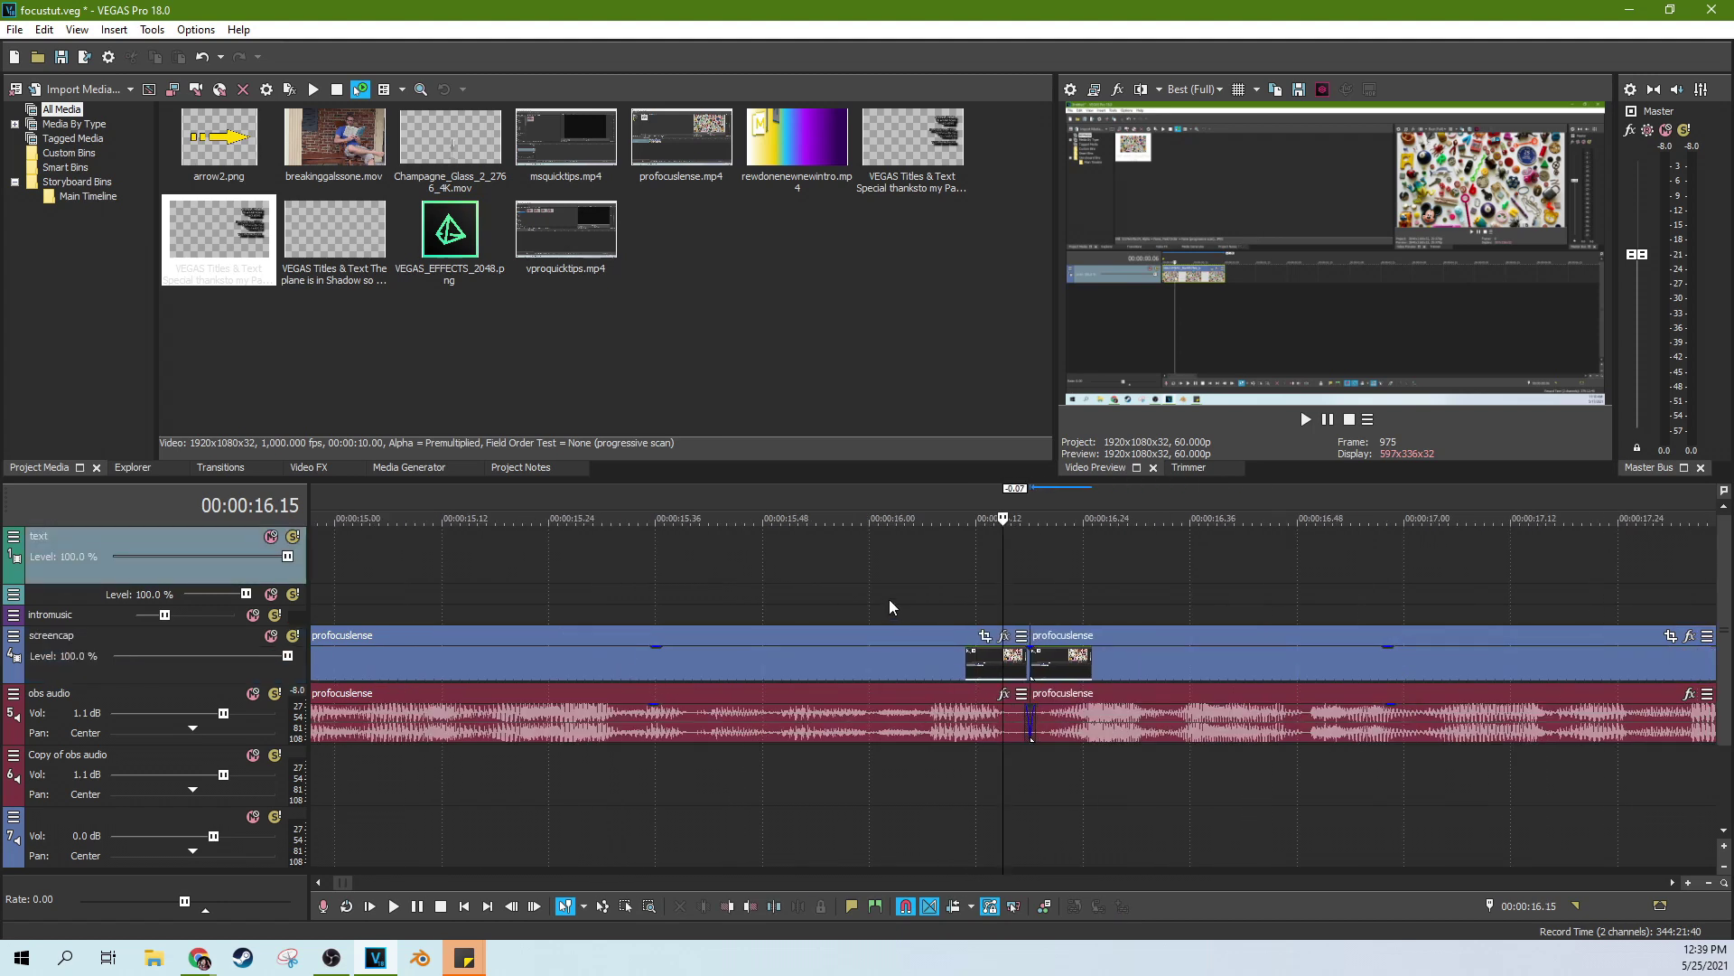
{"action": "left_click", "coordinate": [888, 599]}
{"action": "key", "text": "space"}
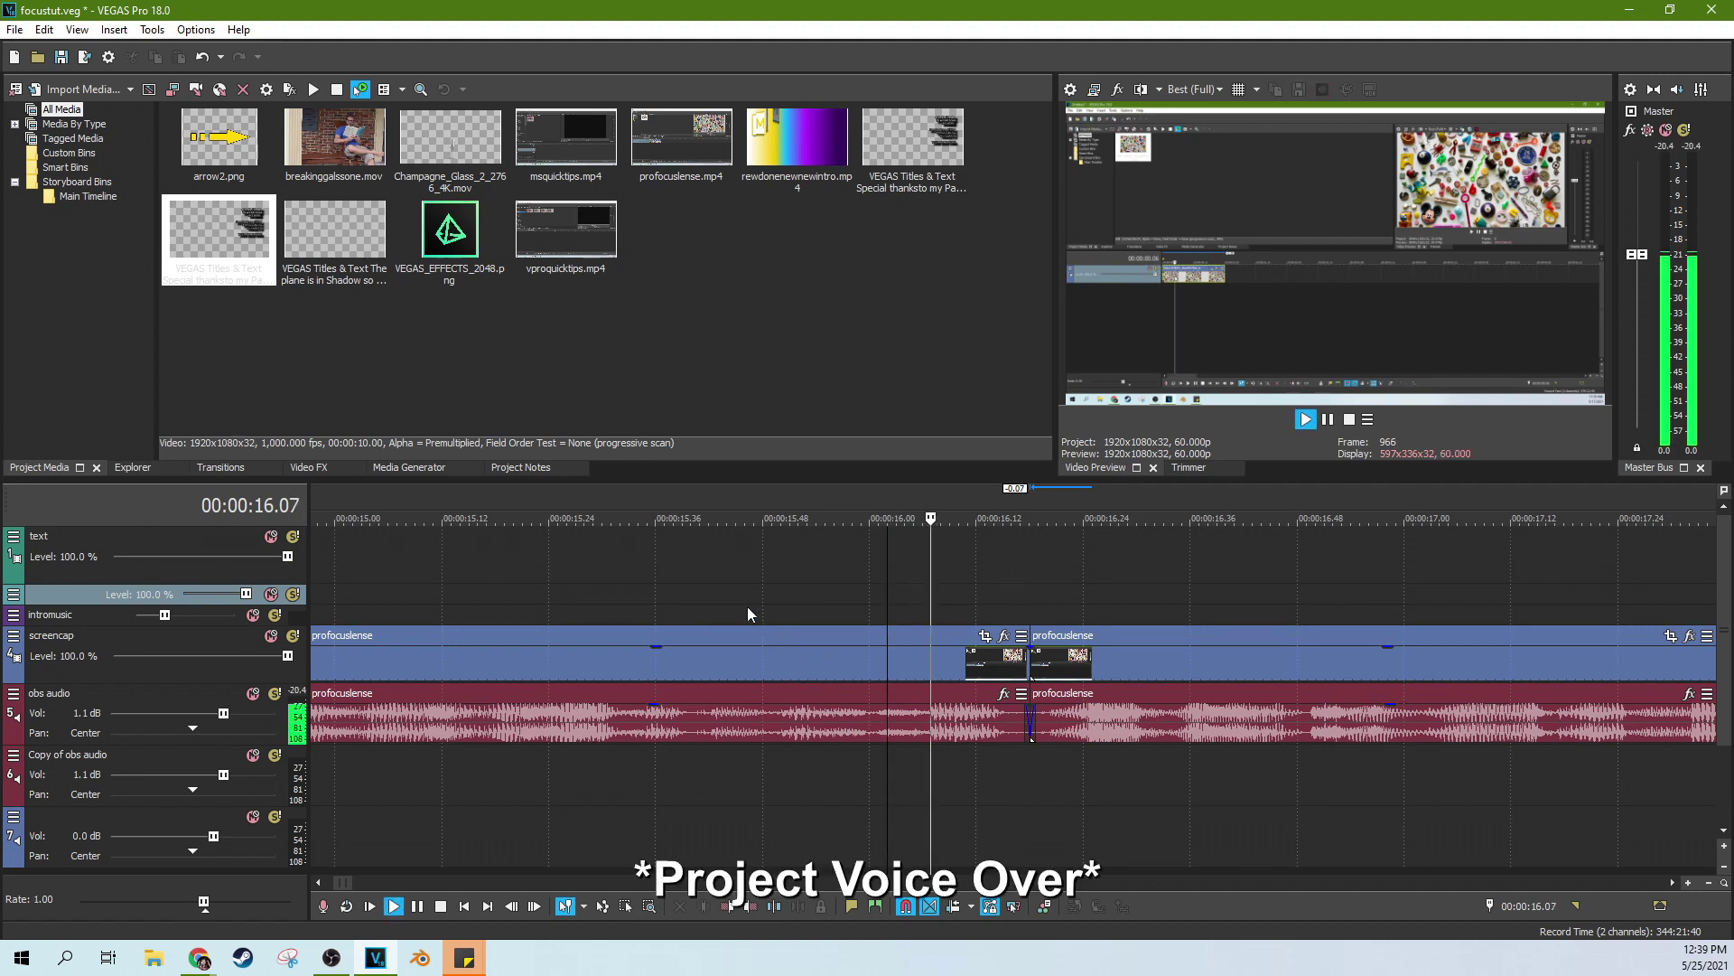
{"action": "key", "text": "space"}
{"action": "left_click", "coordinate": [737, 604]}
{"action": "key", "text": "space"}
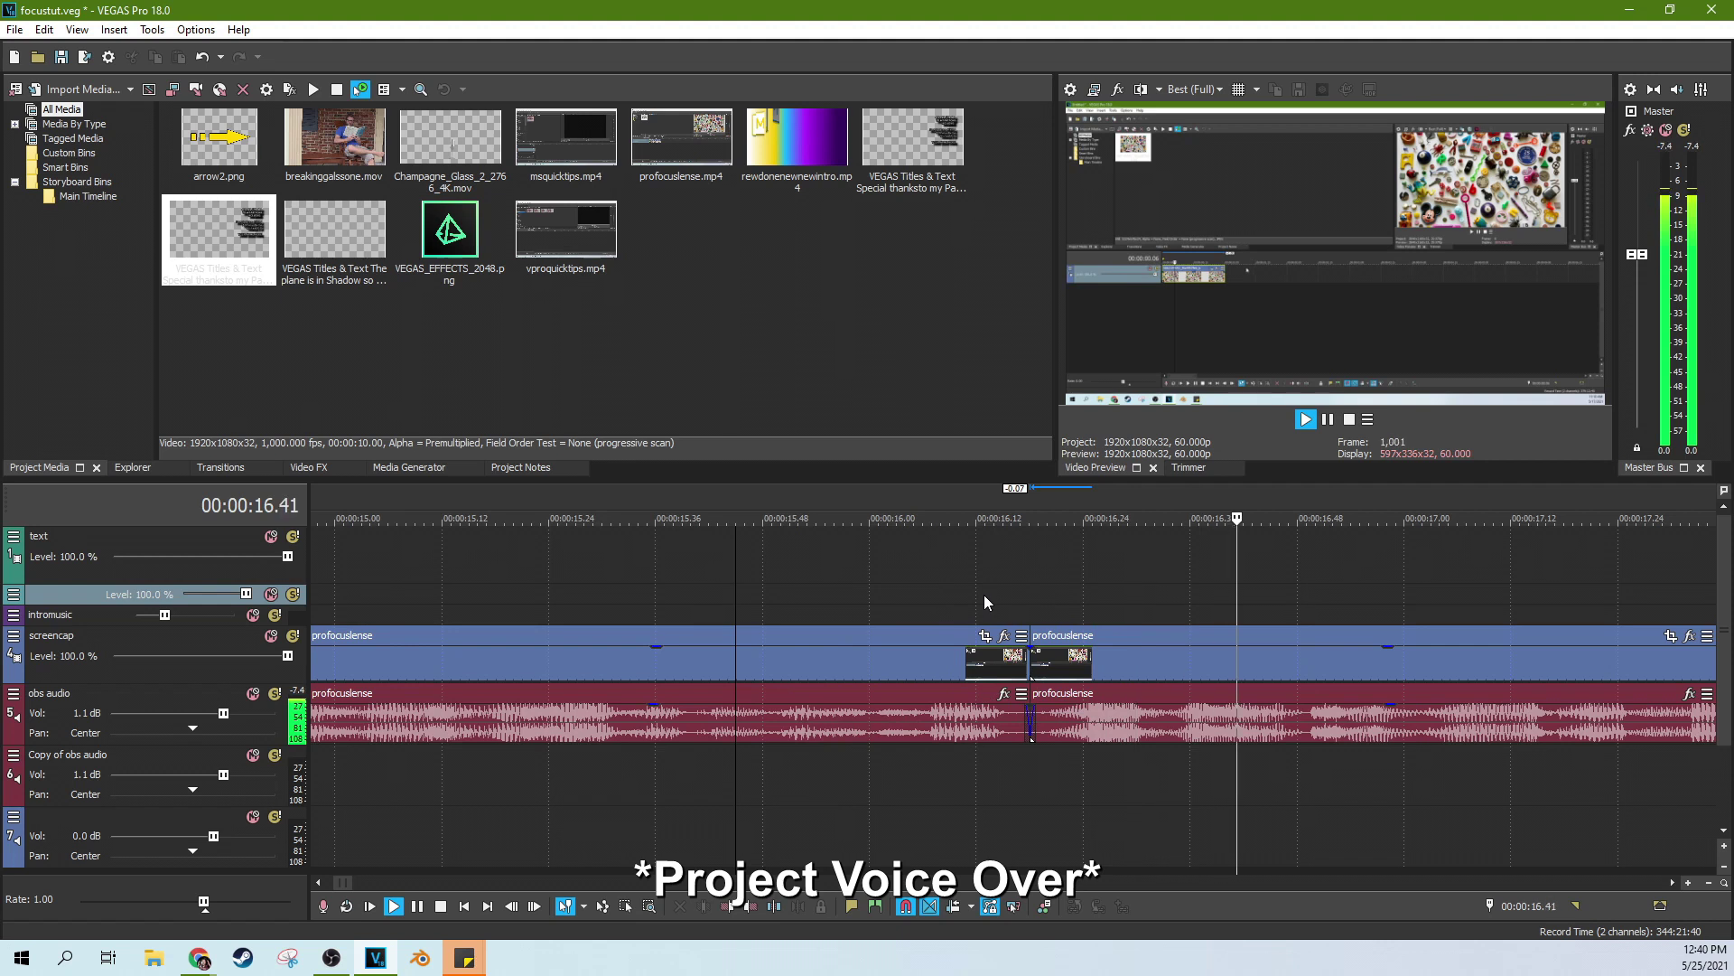
{"action": "key", "text": "space"}
{"action": "left_click", "coordinate": [582, 607]}
{"action": "key", "text": "space"}
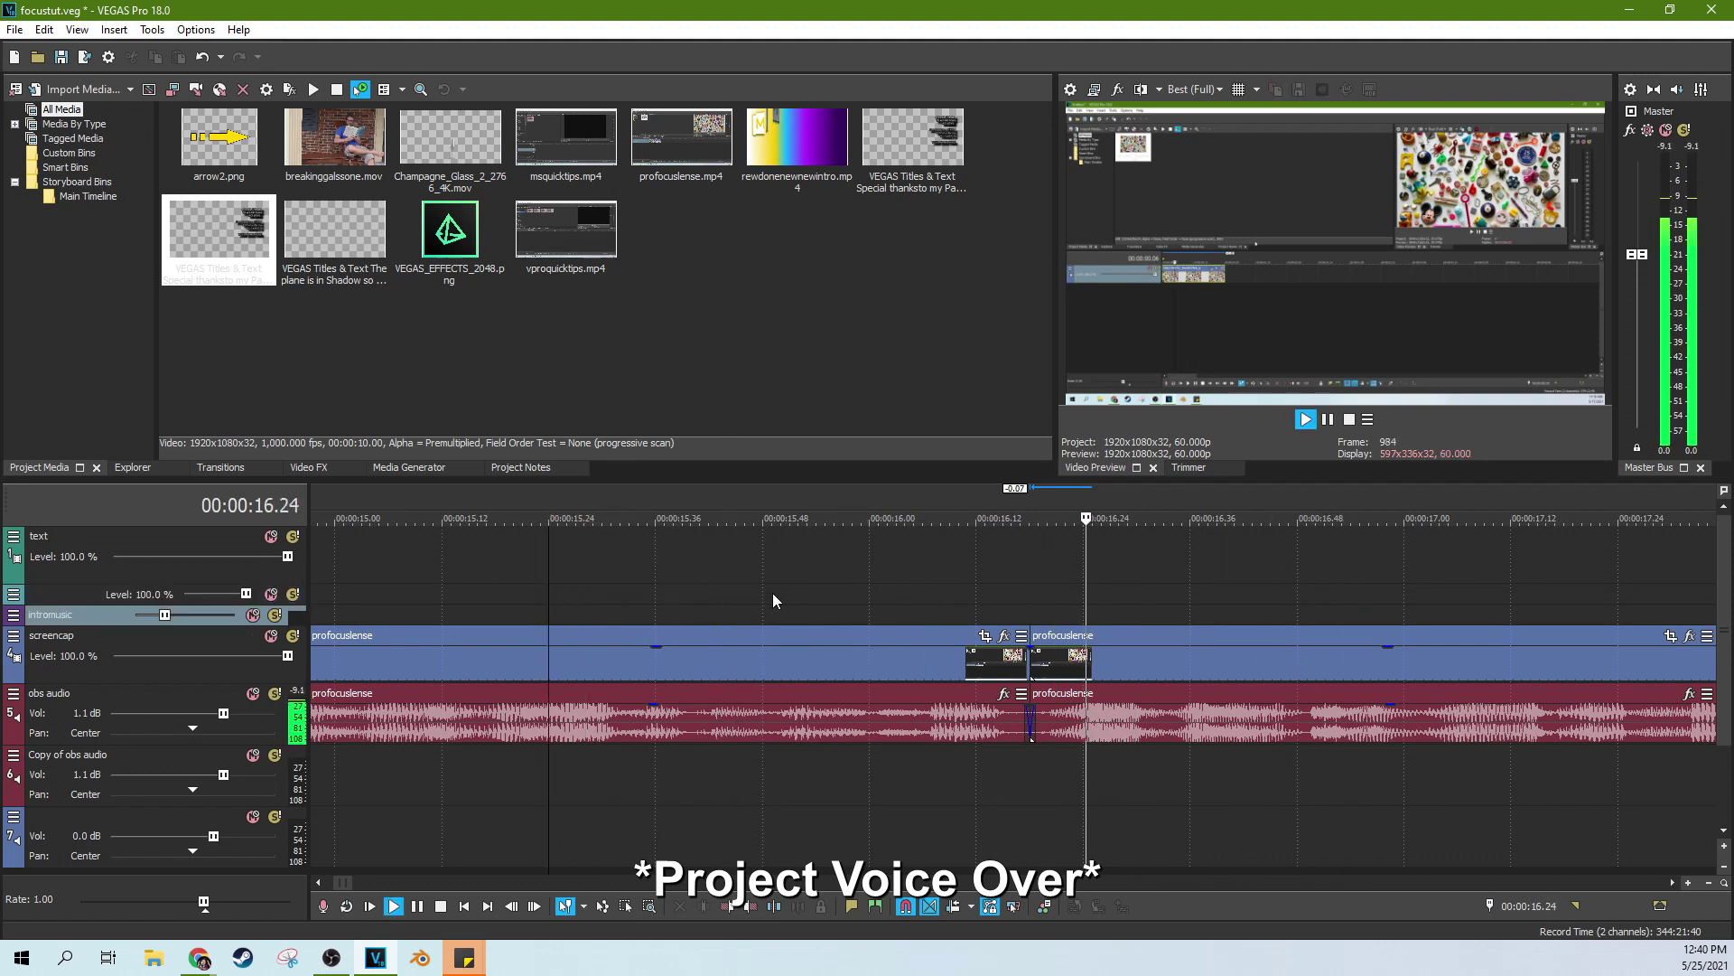
{"action": "key", "text": "space"}
{"action": "left_click", "coordinate": [1012, 601]}
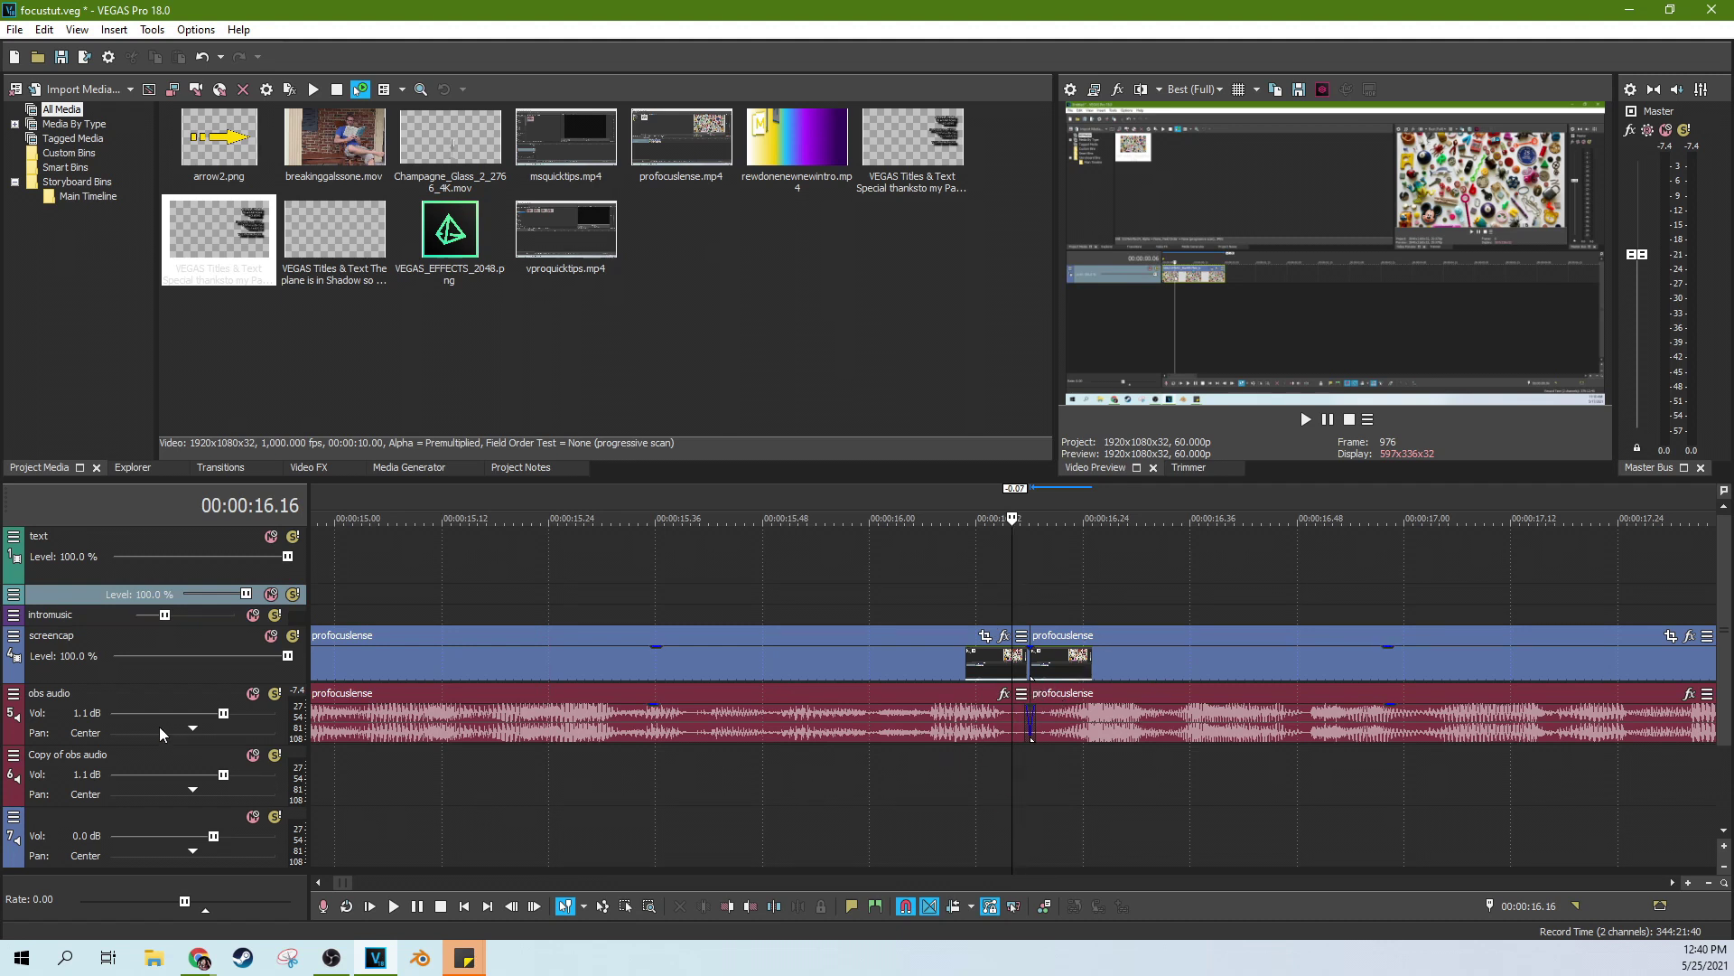
{"action": "right_click", "coordinate": [125, 701]}
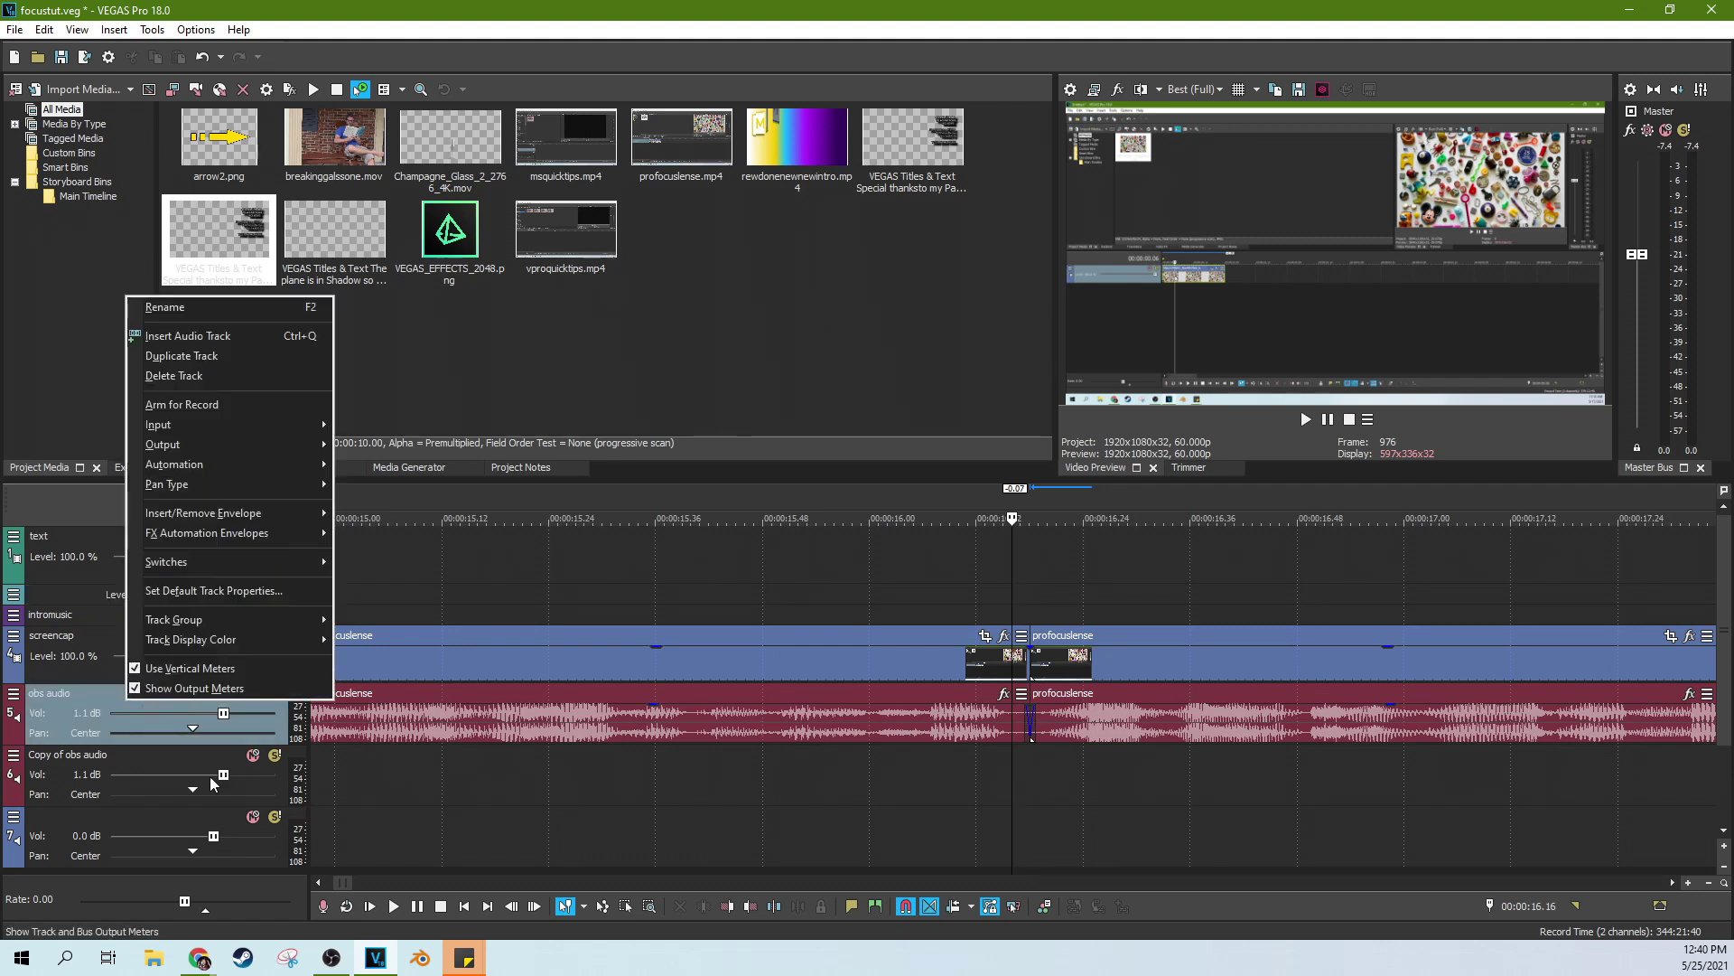
{"action": "left_click", "coordinate": [63, 698]}
{"action": "left_click", "coordinate": [14, 694]}
{"action": "left_click", "coordinate": [90, 798]}
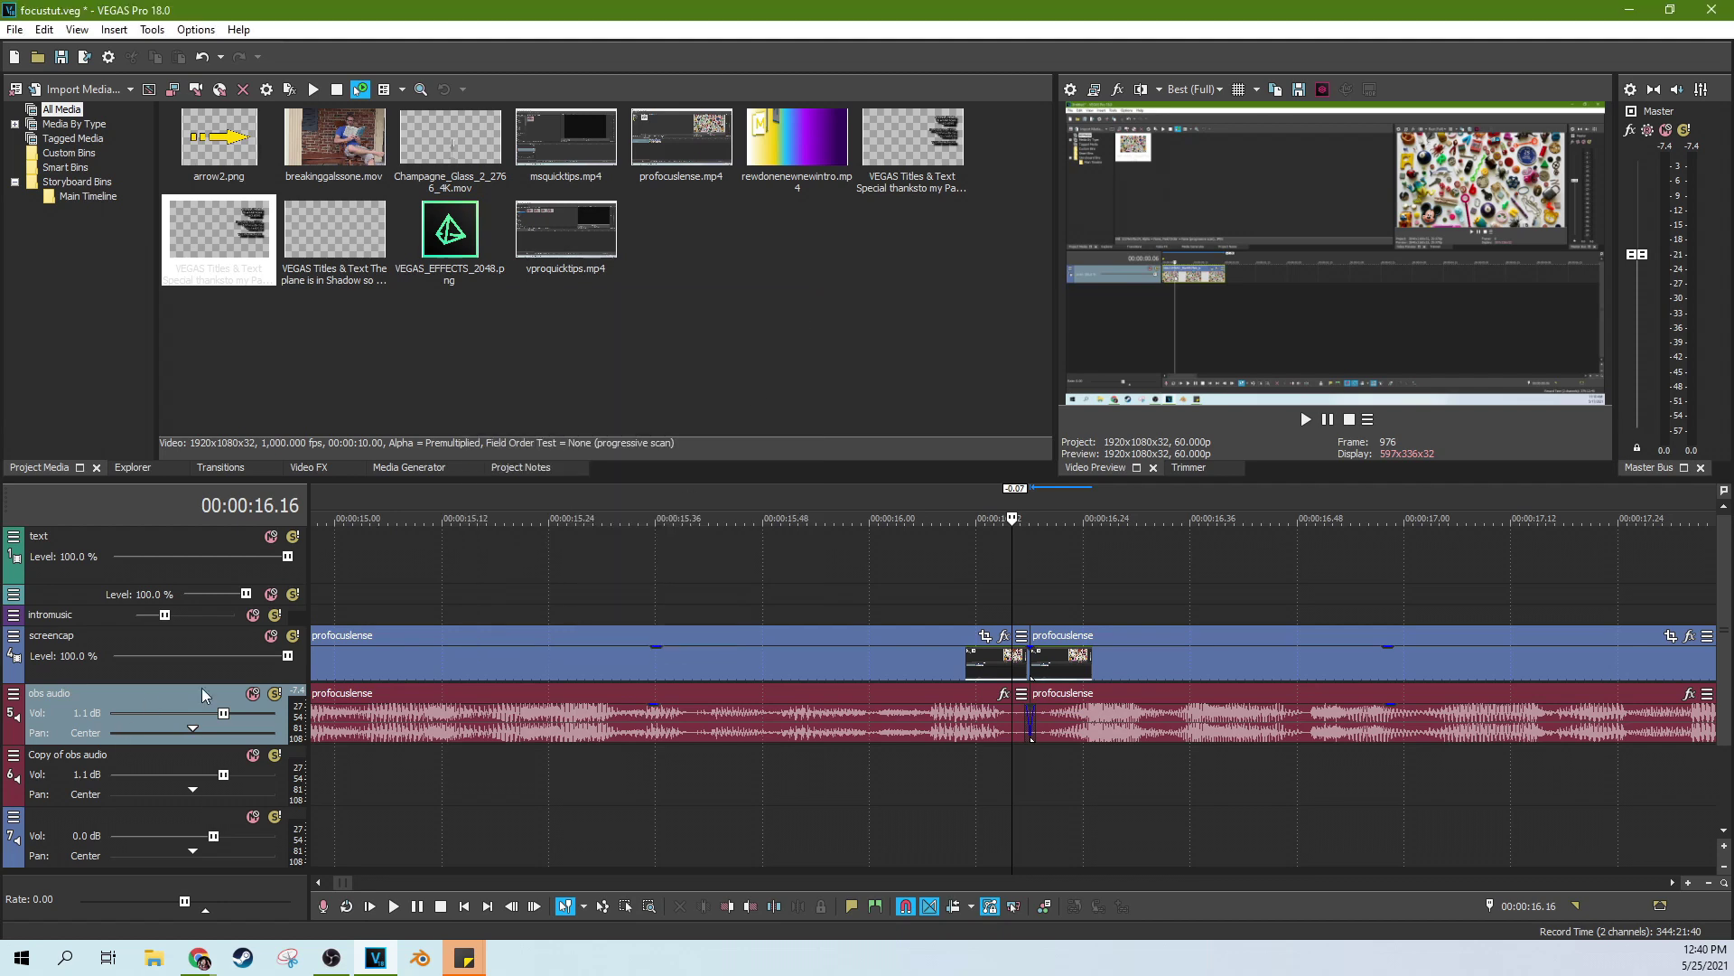
{"action": "scroll", "coordinate": [851, 777], "scroll_direction": "down", "scroll_amount": 4}
{"action": "scroll", "coordinate": [815, 781], "scroll_direction": "down", "scroll_amount": 1}
{"action": "scroll", "coordinate": [505, 784], "scroll_direction": "up", "scroll_amount": 1}
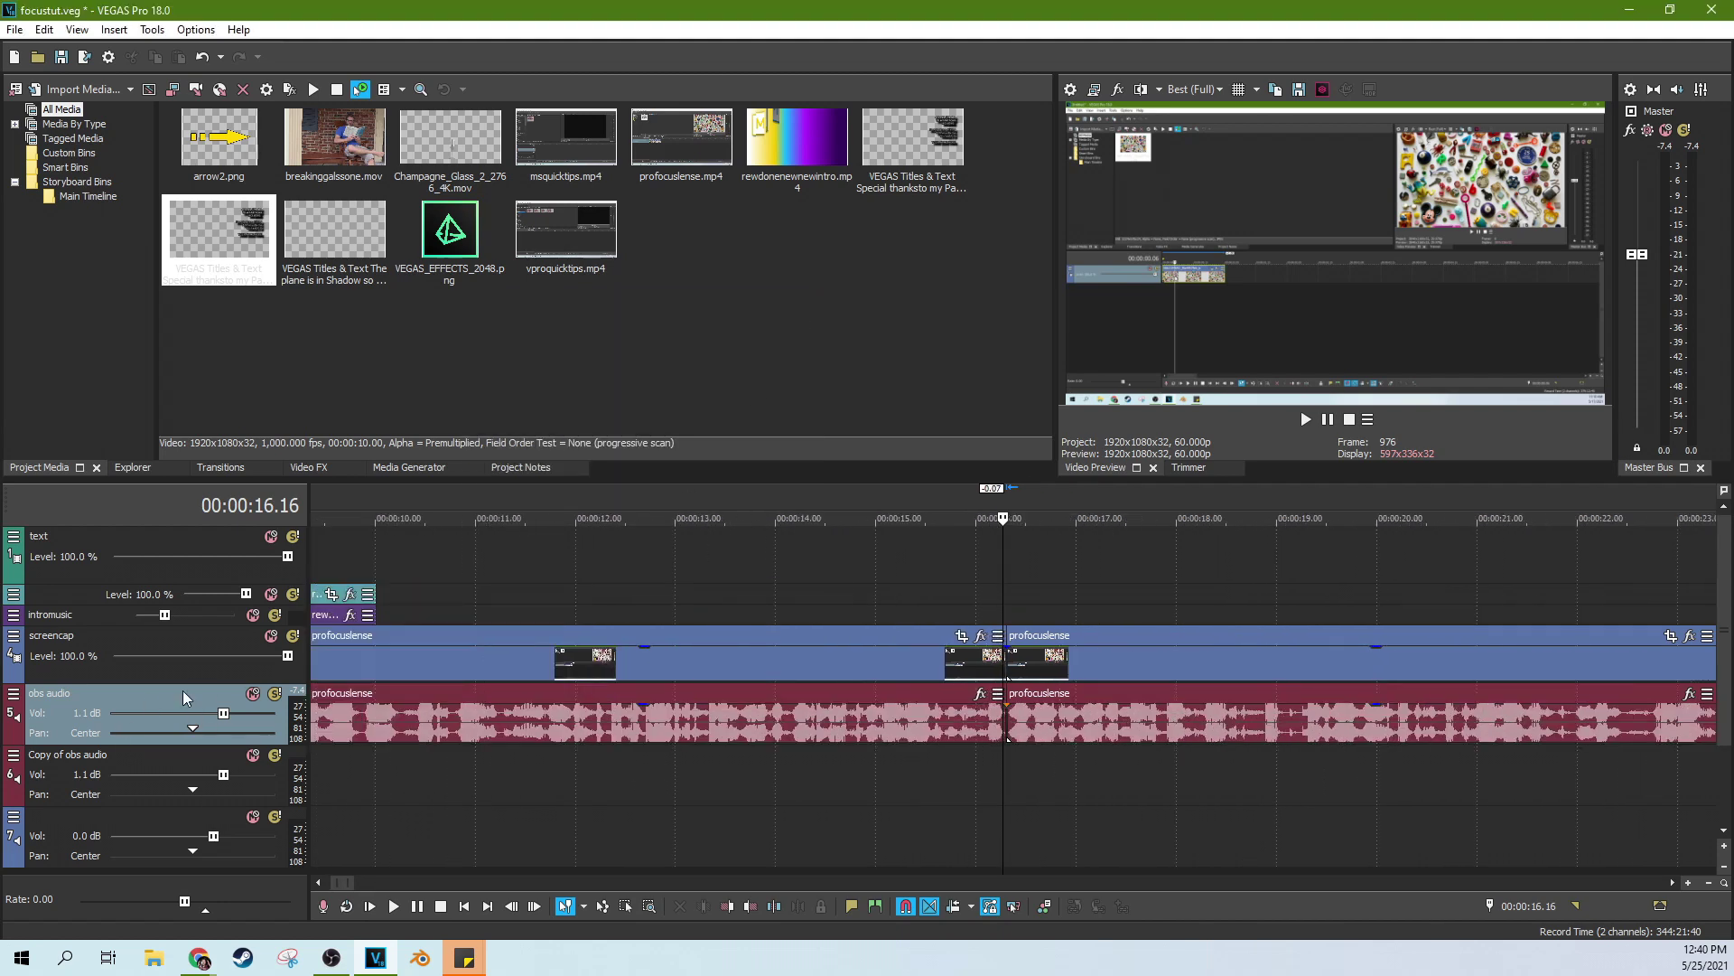
{"action": "right_click", "coordinate": [183, 692]}
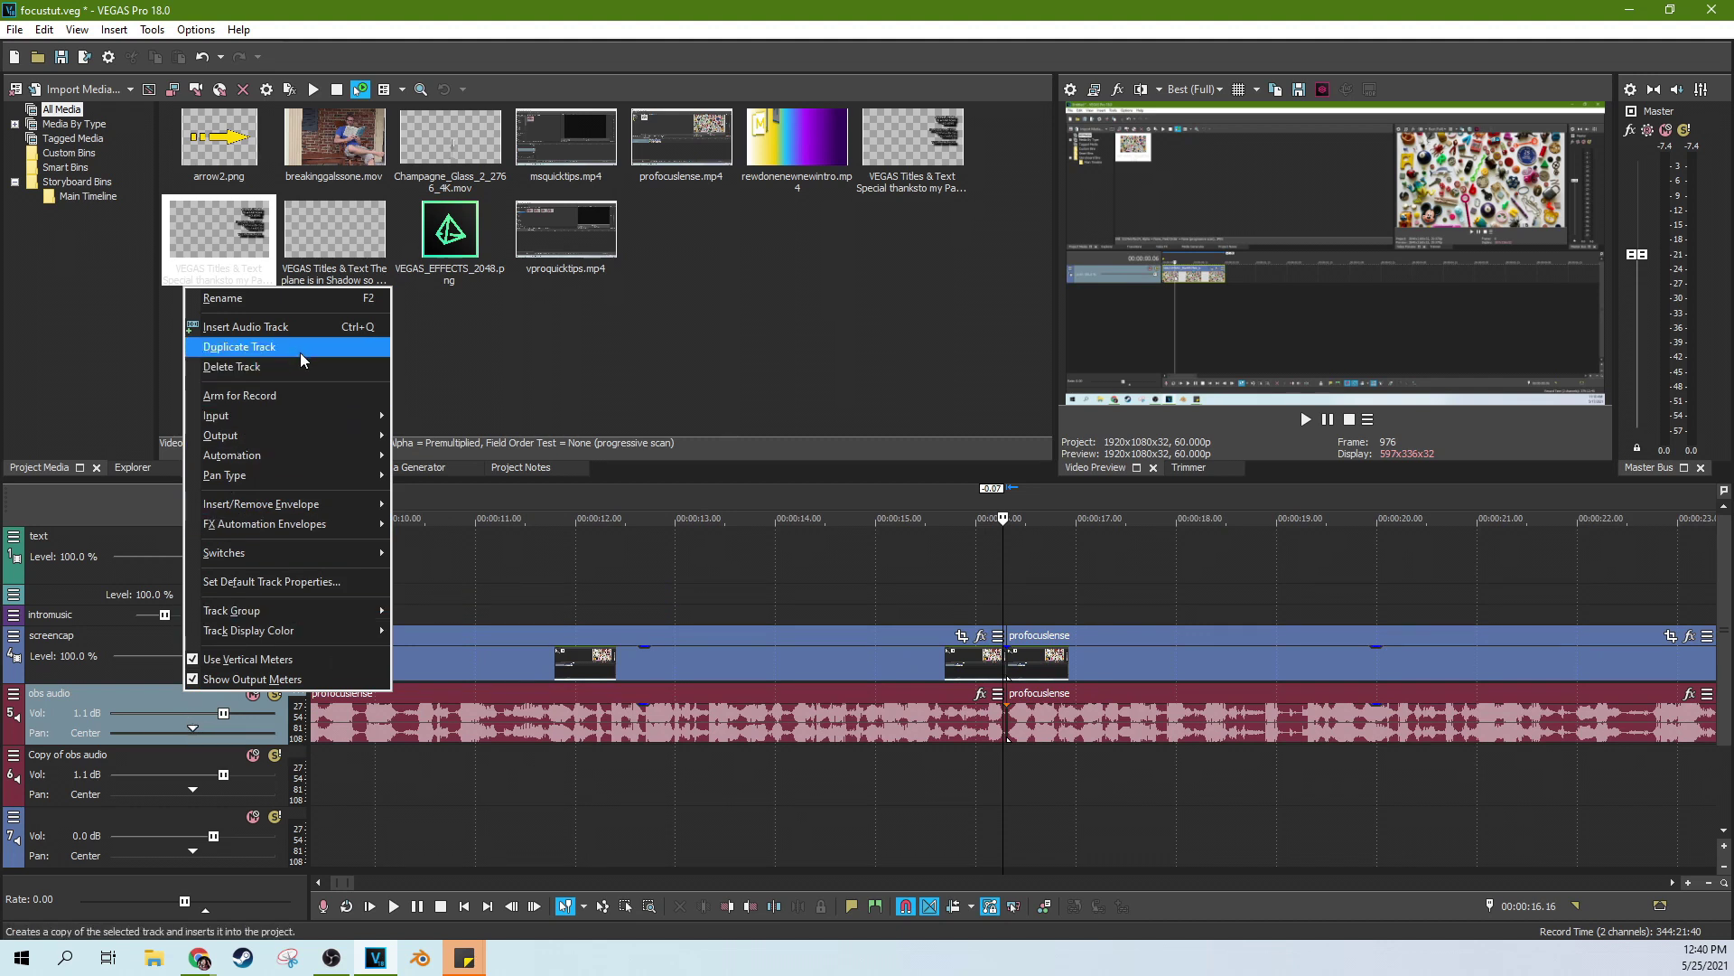
{"action": "left_click", "coordinate": [399, 770]}
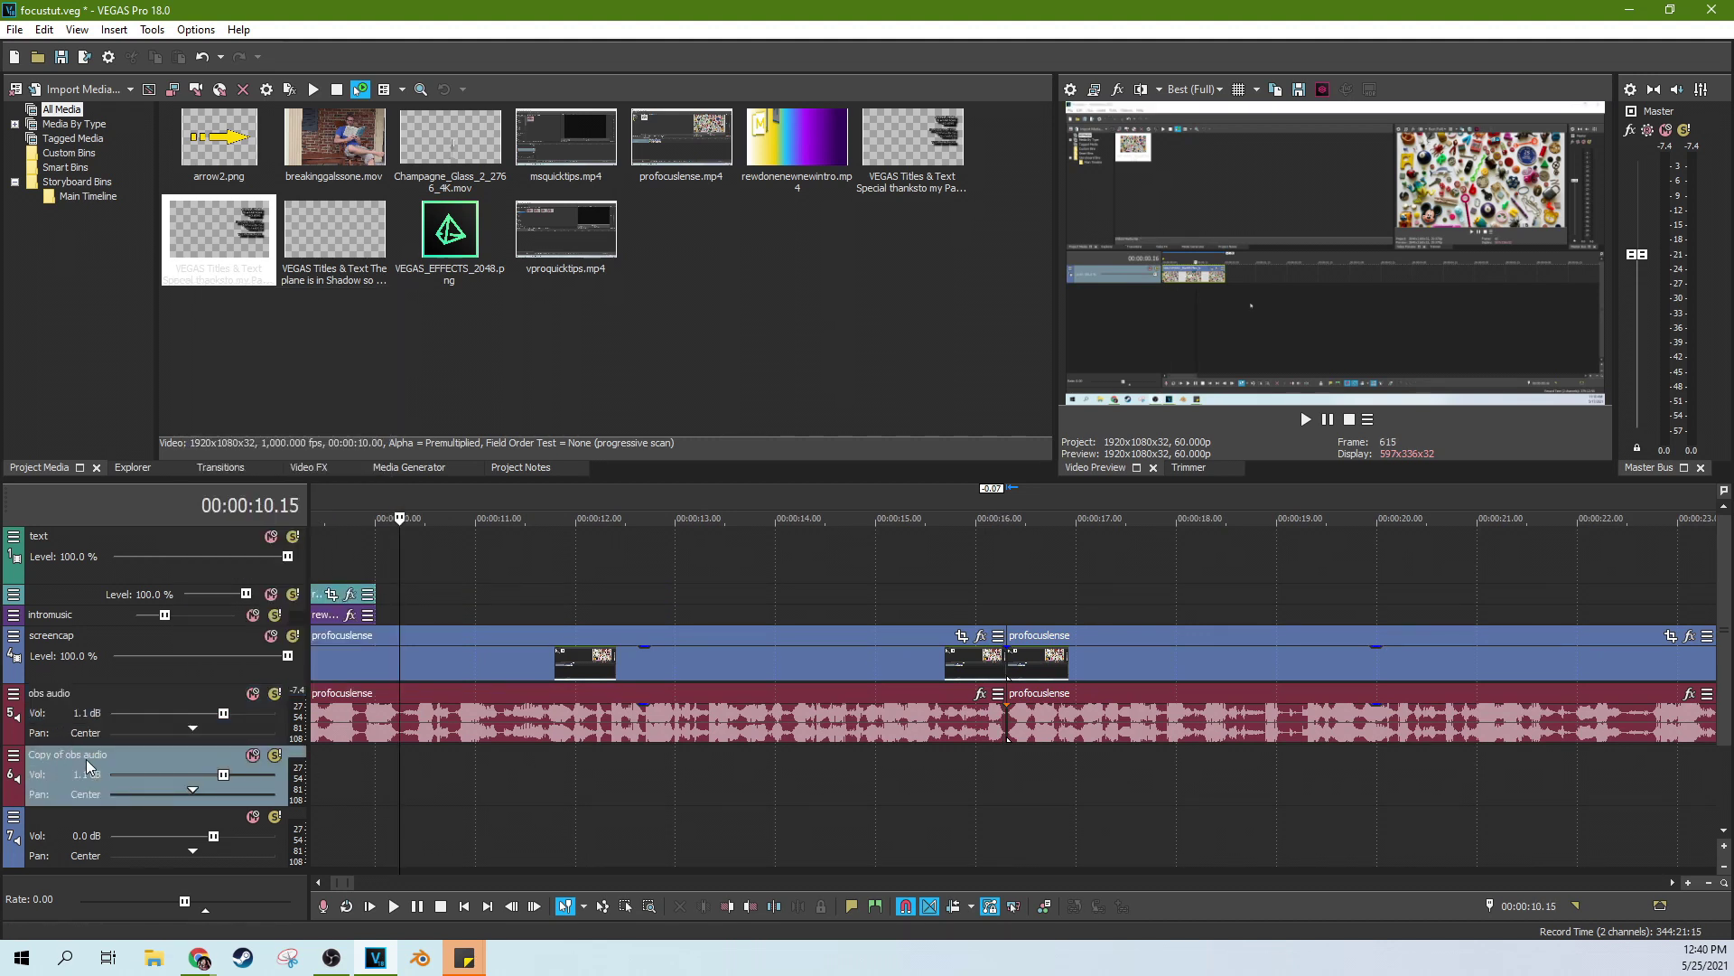
Move the audio part after the 16.02 split down onto the Copy of obs audio track
{"action": "left_click", "coordinate": [470, 771]}
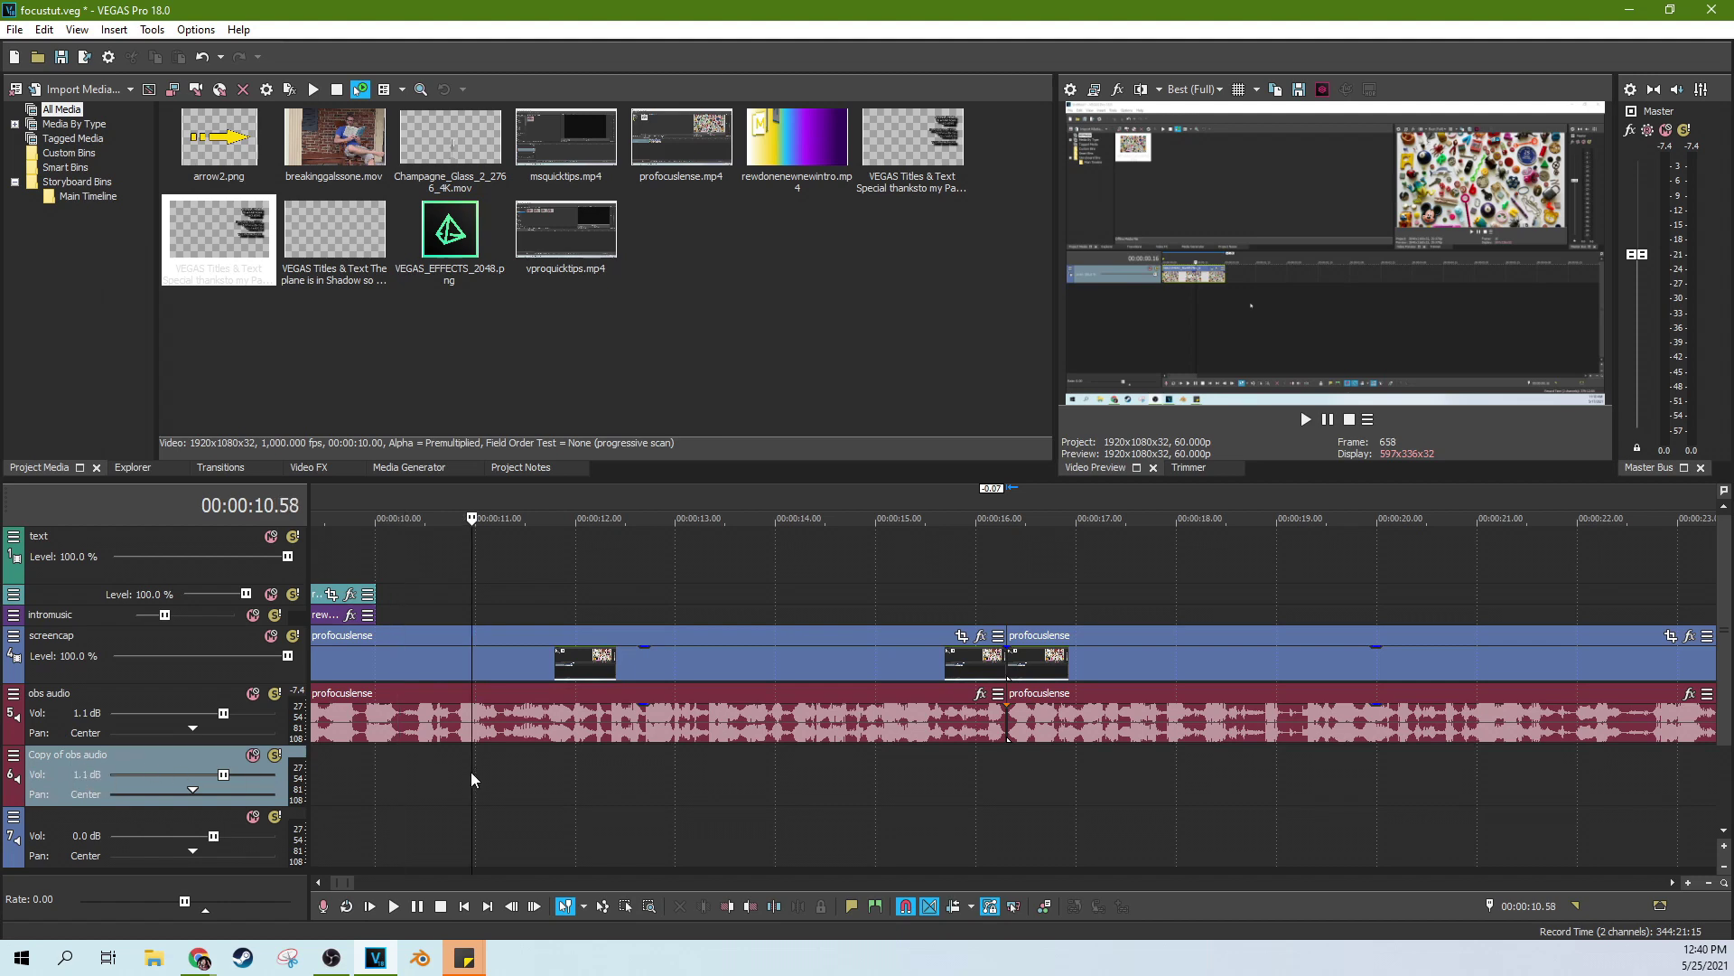
{"action": "left_click", "coordinate": [977, 750]}
{"action": "scroll", "coordinate": [980, 752], "scroll_direction": "down", "scroll_amount": 3}
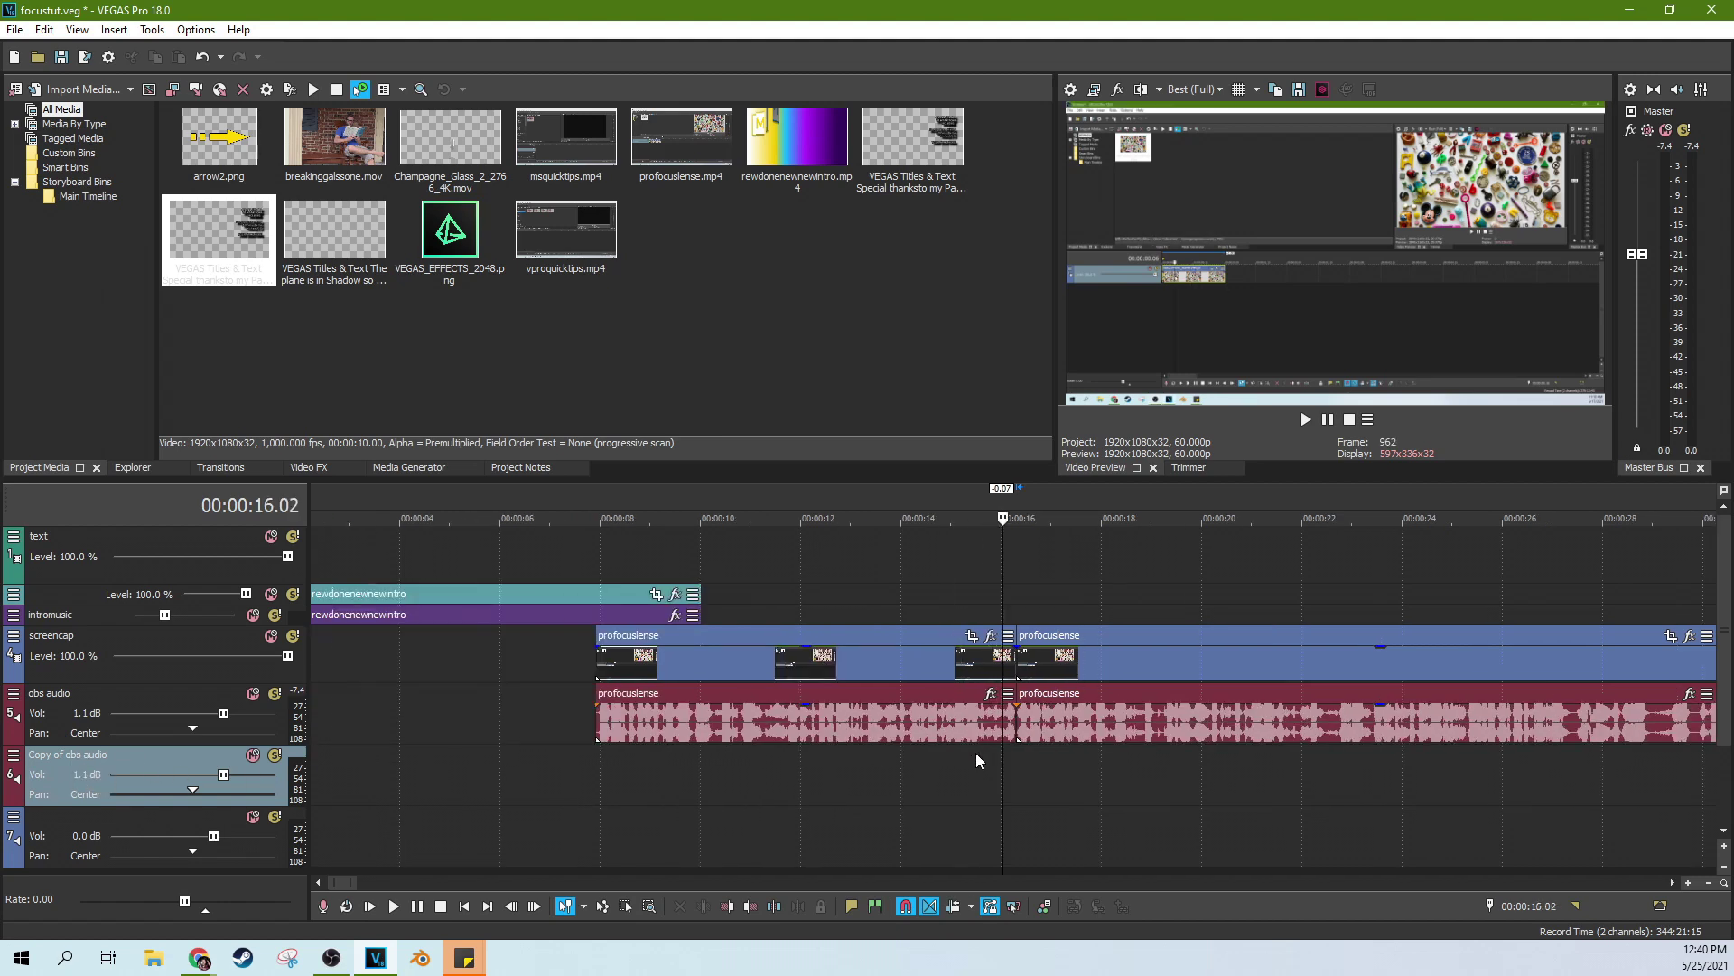
{"action": "left_click_drag", "start_coordinate": [1131, 739], "coordinate": [1132, 764]}
{"action": "scroll", "coordinate": [1062, 728], "scroll_direction": "up", "scroll_amount": 5}
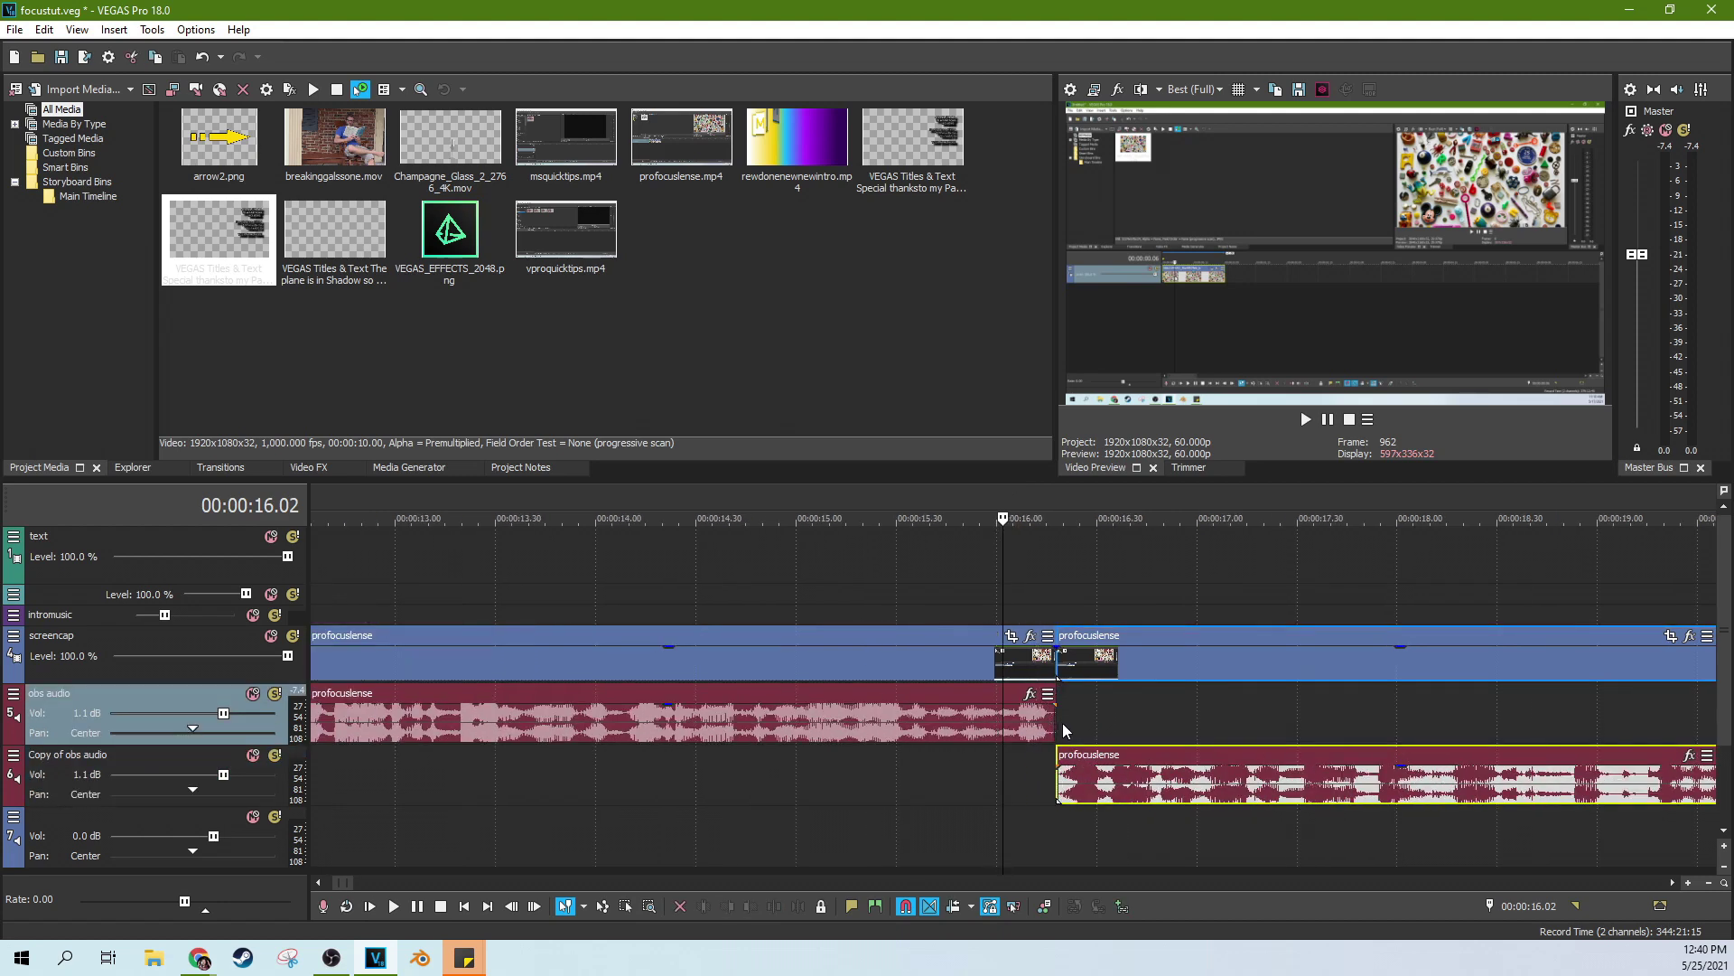
Preview the edit from 15.37, just before the cut
{"action": "left_click", "coordinate": [1106, 773]}
{"action": "left_click", "coordinate": [942, 761]}
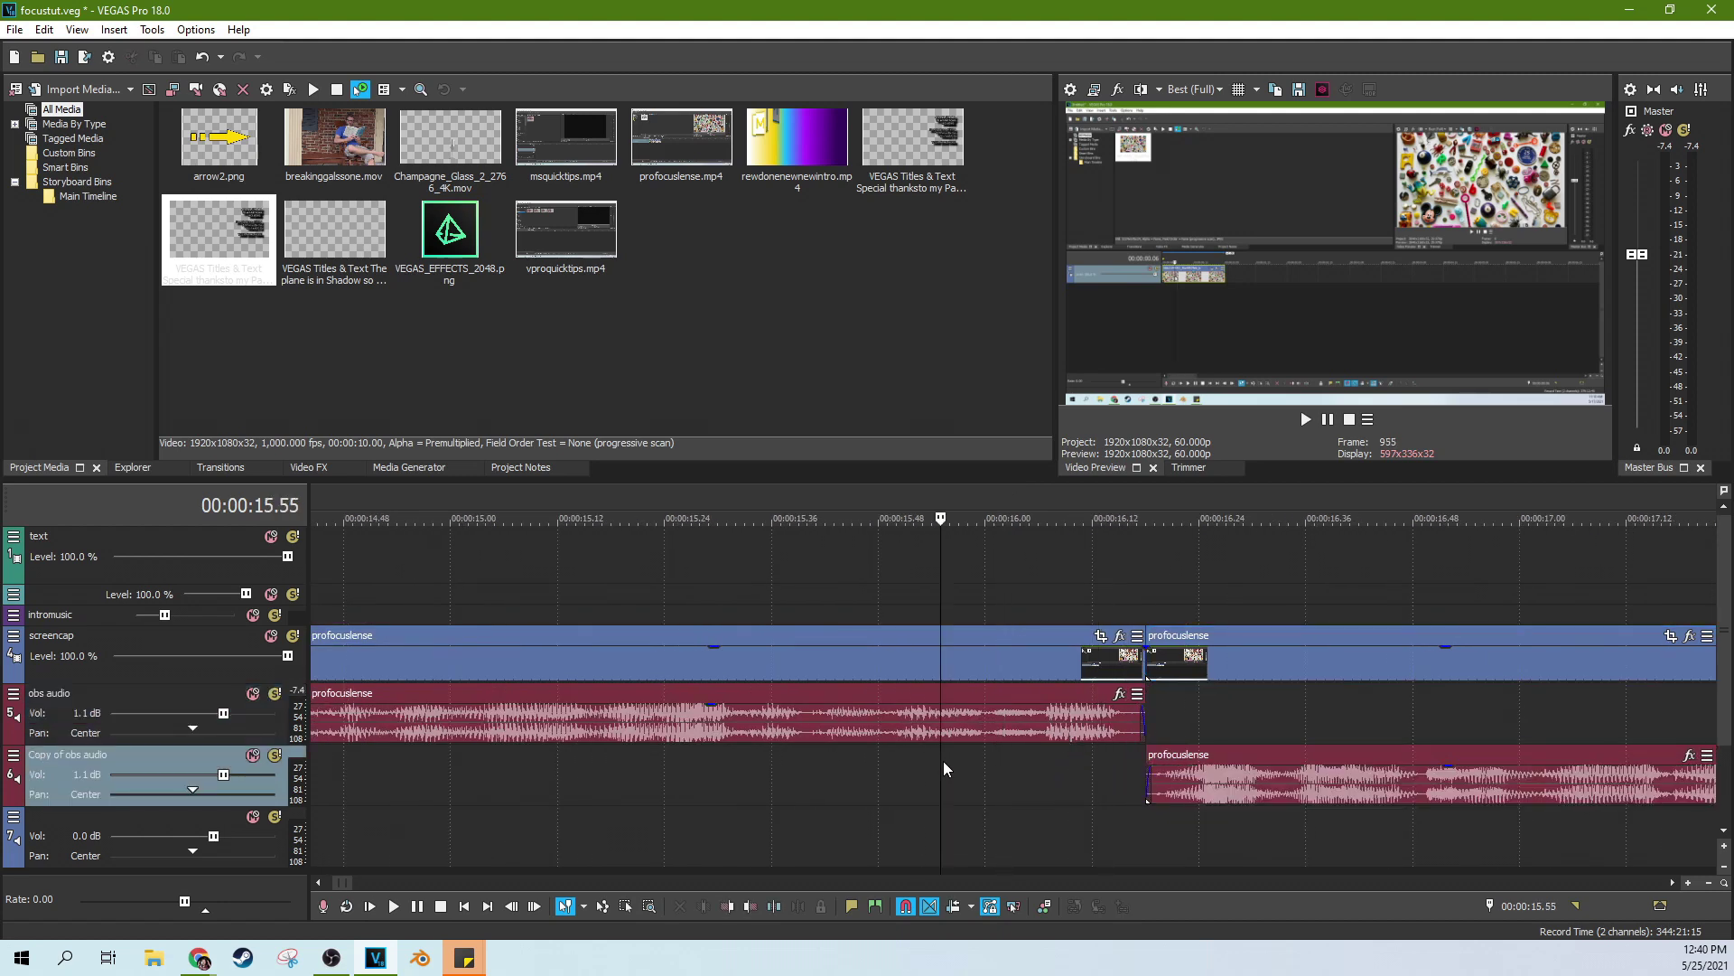
{"action": "left_click", "coordinate": [782, 799]}
{"action": "key", "text": "space"}
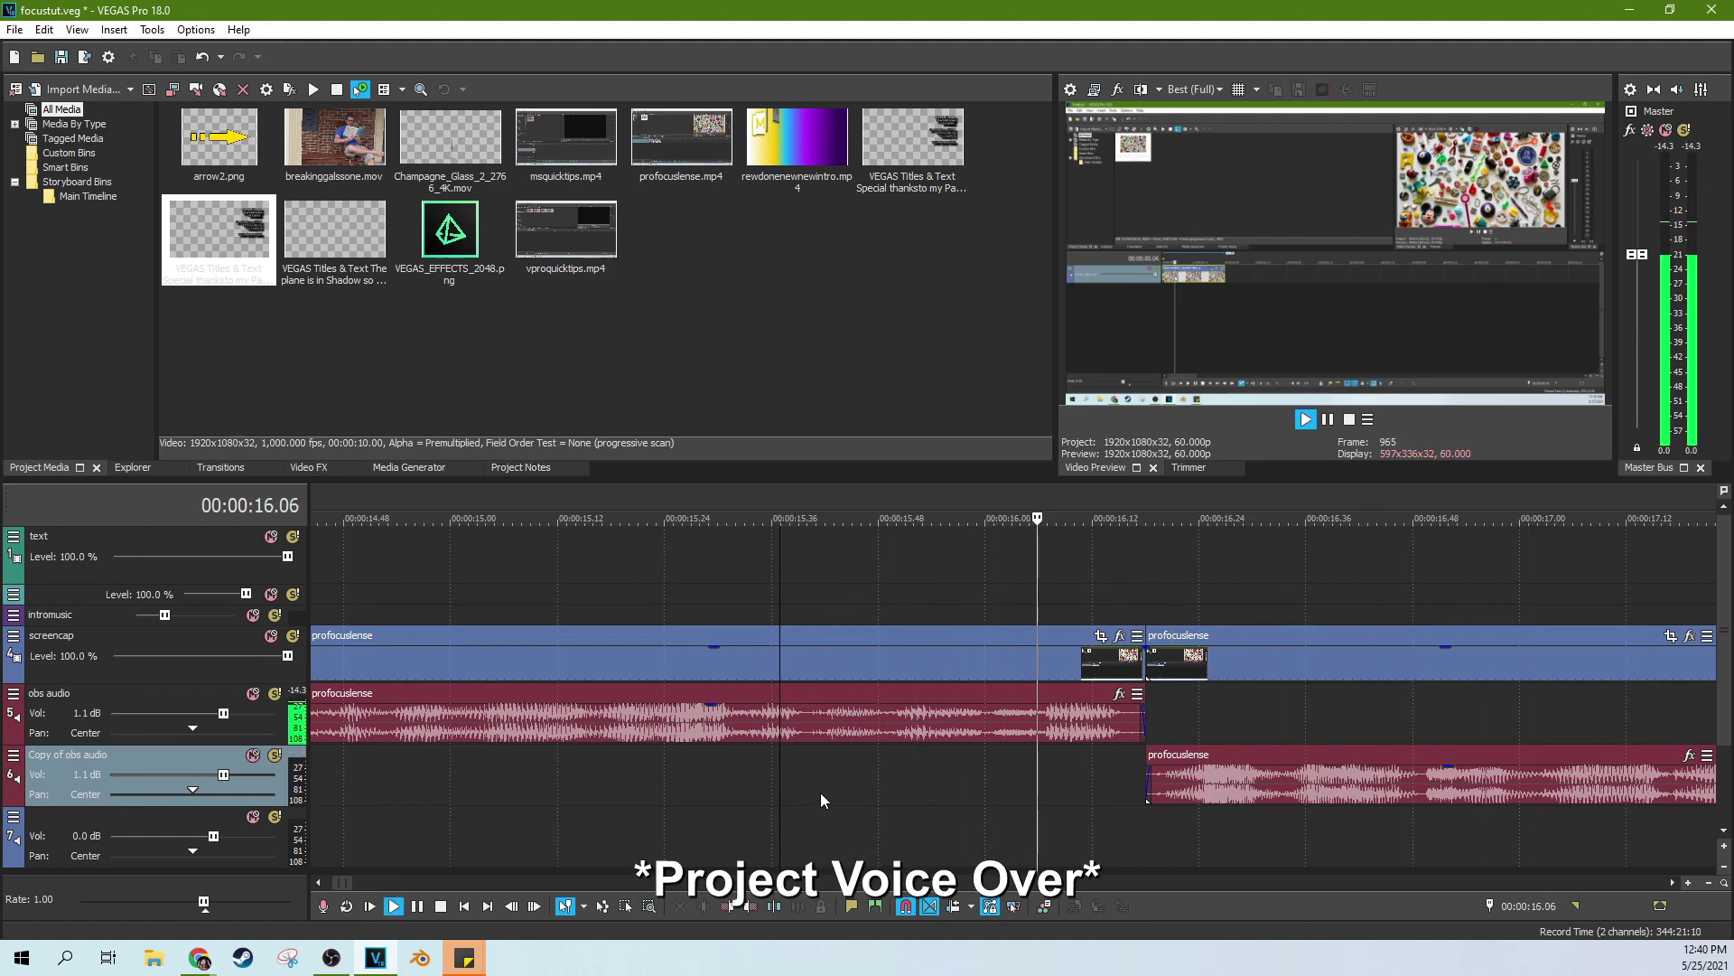
{"action": "key", "text": "space"}
{"action": "scroll", "coordinate": [1123, 793], "scroll_direction": "down", "scroll_amount": 4}
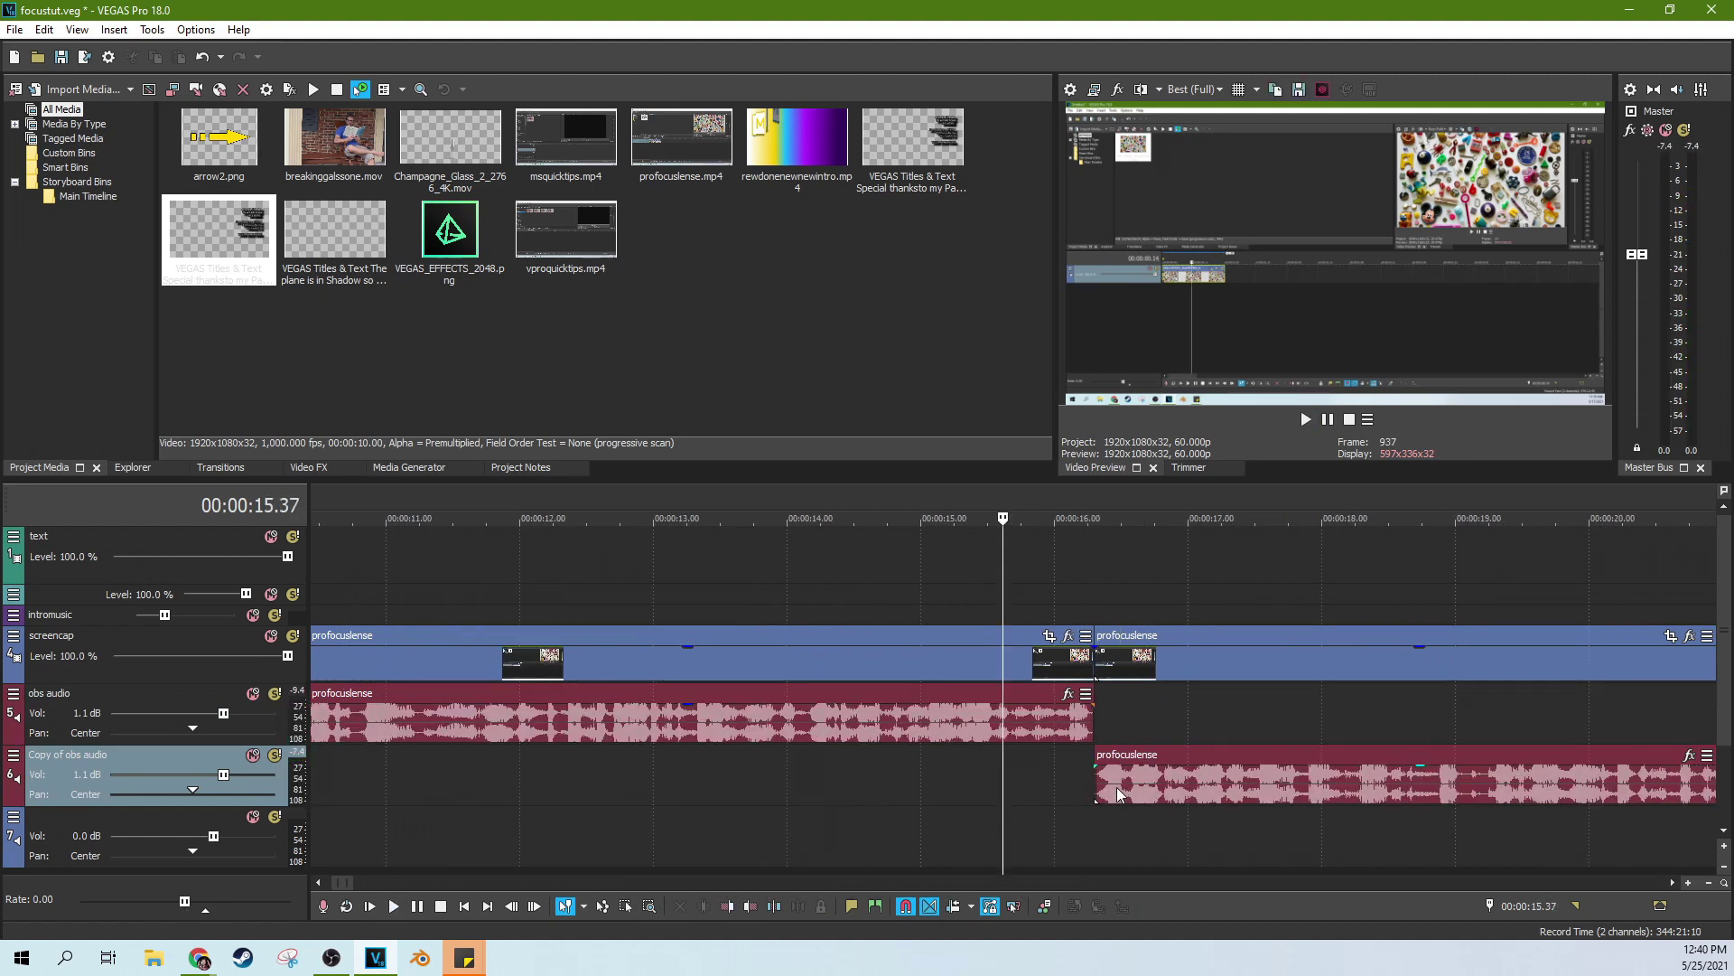
{"action": "scroll", "coordinate": [1157, 782], "scroll_direction": "up", "scroll_amount": 5}
{"action": "scroll", "coordinate": [1404, 759], "scroll_direction": "up", "scroll_amount": 1}
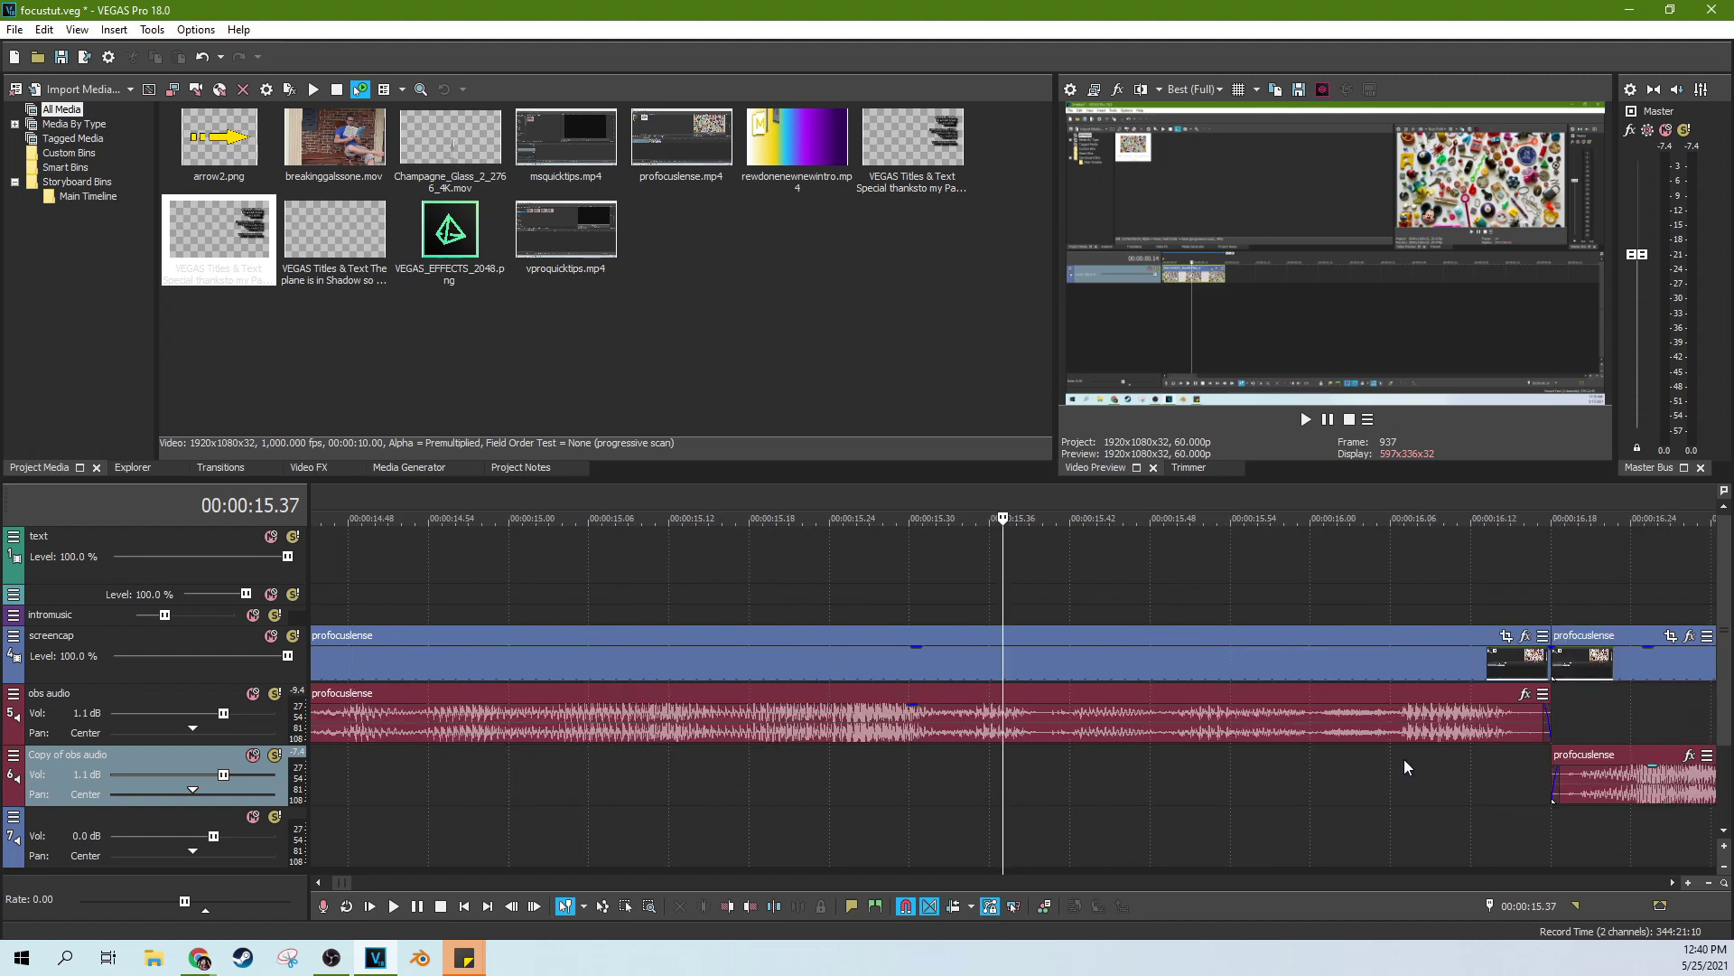
{"action": "scroll", "coordinate": [1406, 756], "scroll_direction": "down", "scroll_amount": 2}
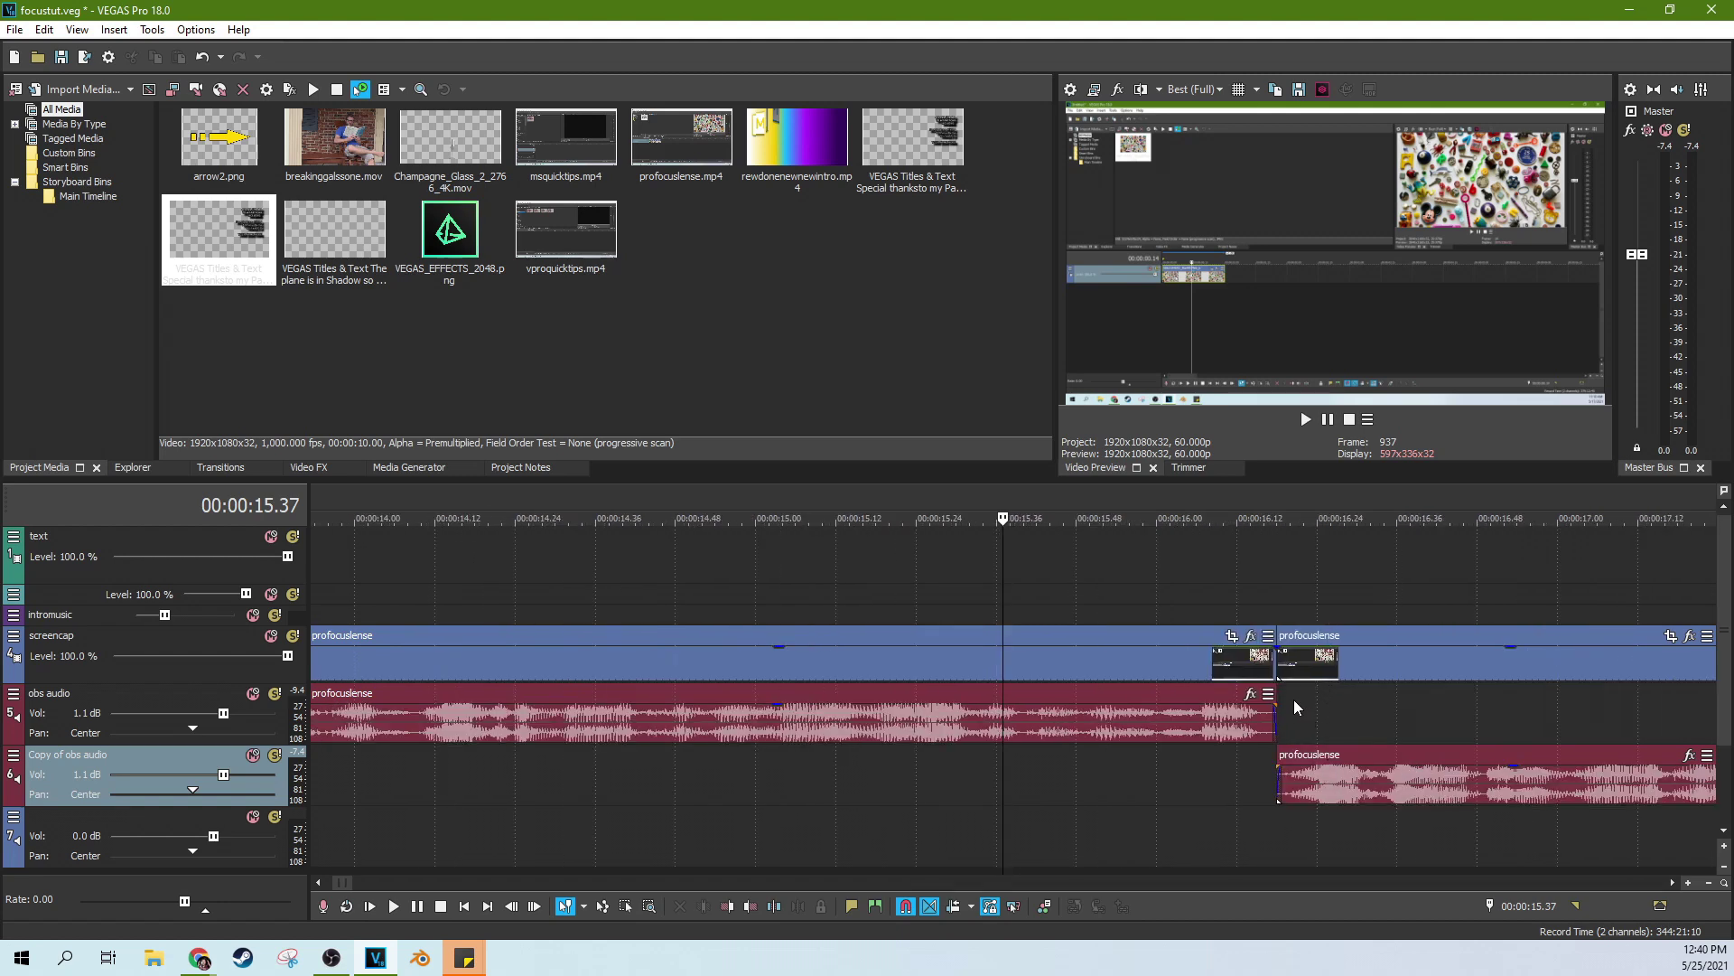
Trim the second video clip's start and nudge it and its audio left with numpad 1
{"action": "left_click", "coordinate": [1258, 771]}
{"action": "scroll", "coordinate": [1264, 777], "scroll_direction": "up", "scroll_amount": 3}
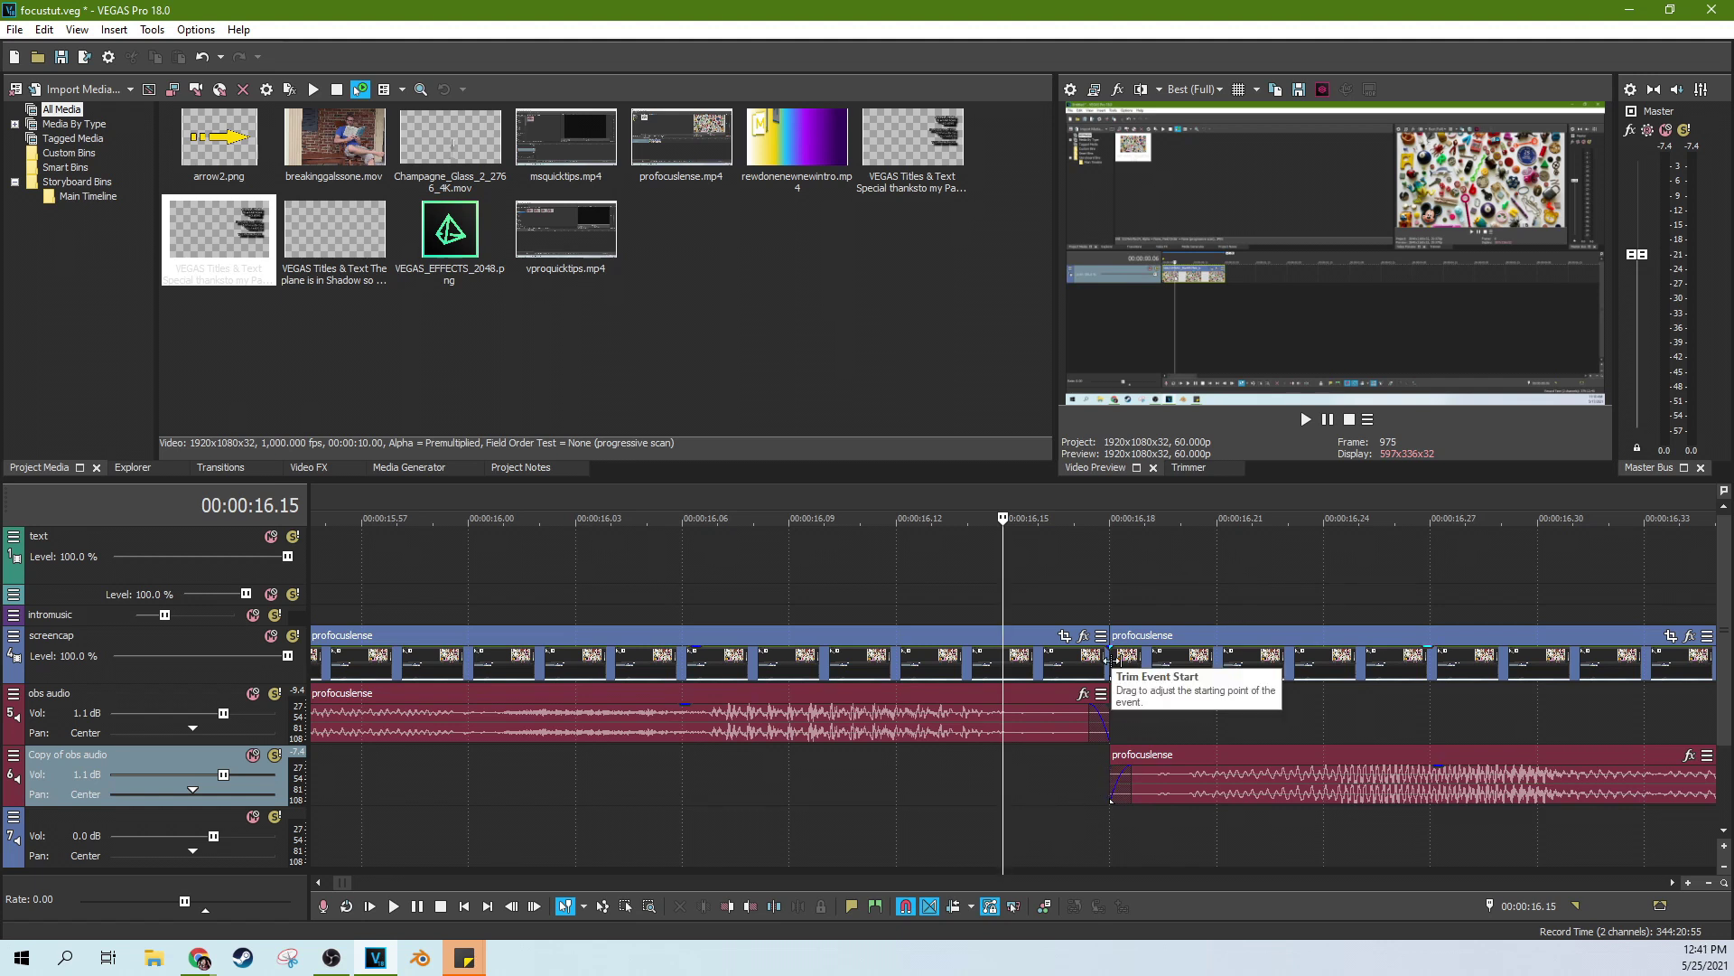
{"action": "mouse_move", "coordinate": [1111, 659]}
{"action": "left_mouse_down"}
{"action": "mouse_move", "coordinate": [1175, 657]}
{"action": "mouse_move", "coordinate": [1116, 679]}
{"action": "left_mouse_up"}
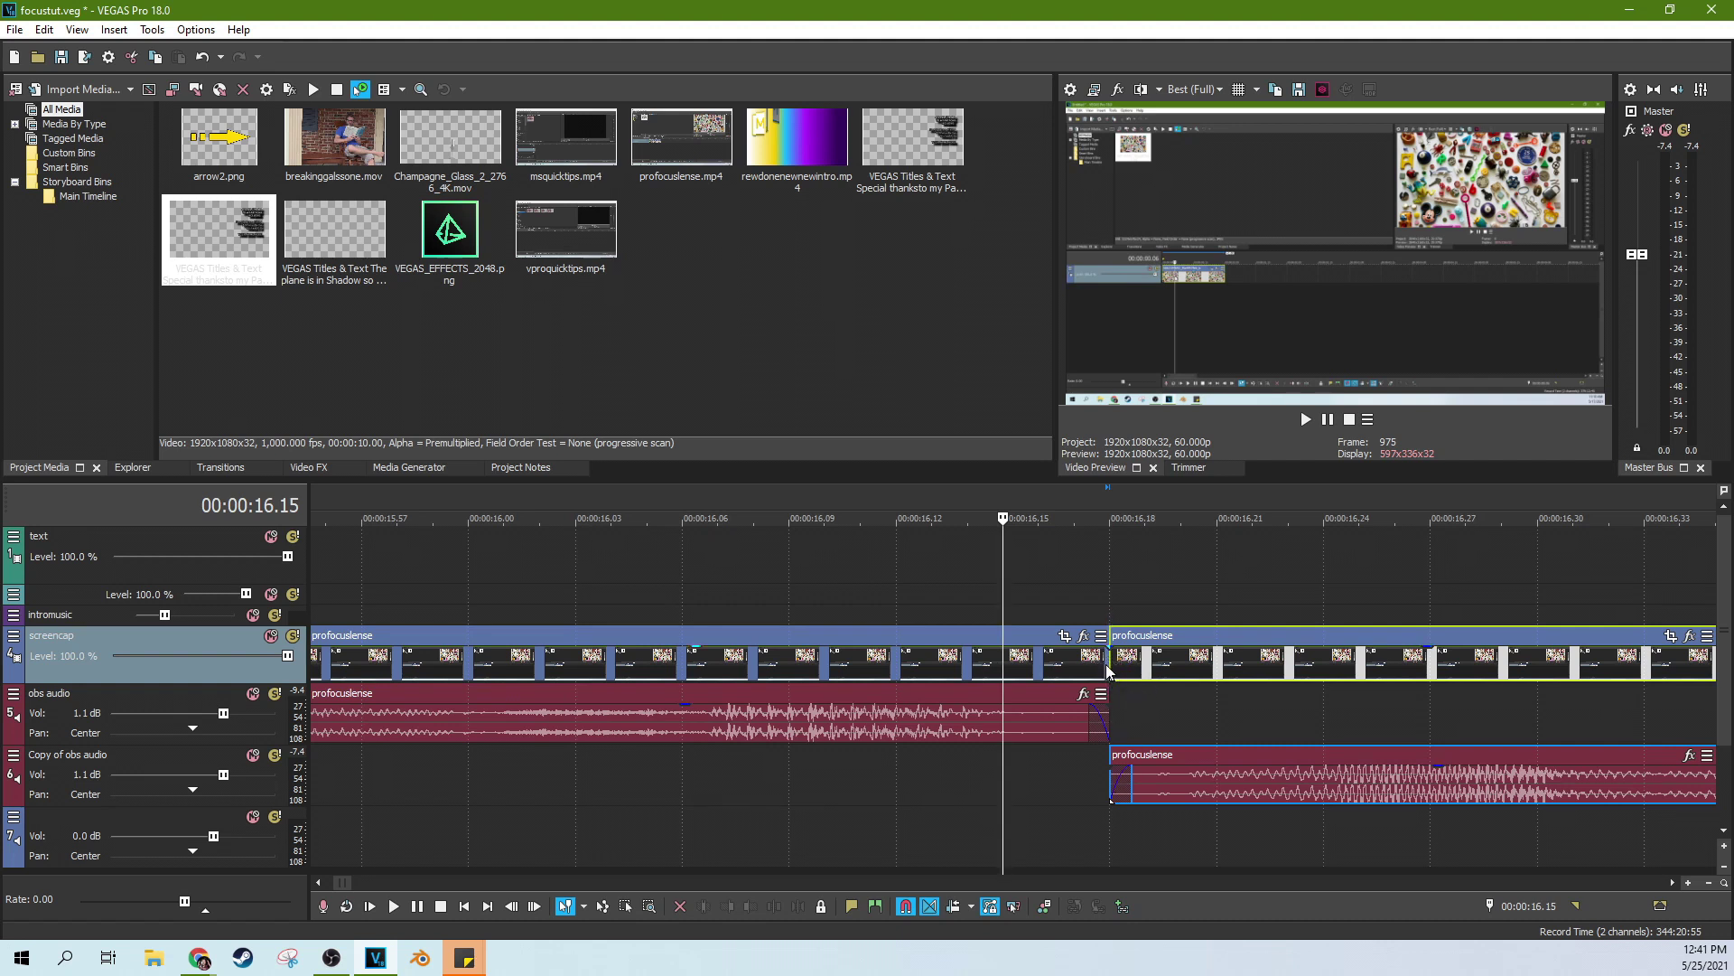
{"action": "left_click_drag", "start_coordinate": [1122, 660], "coordinate": [1185, 660]}
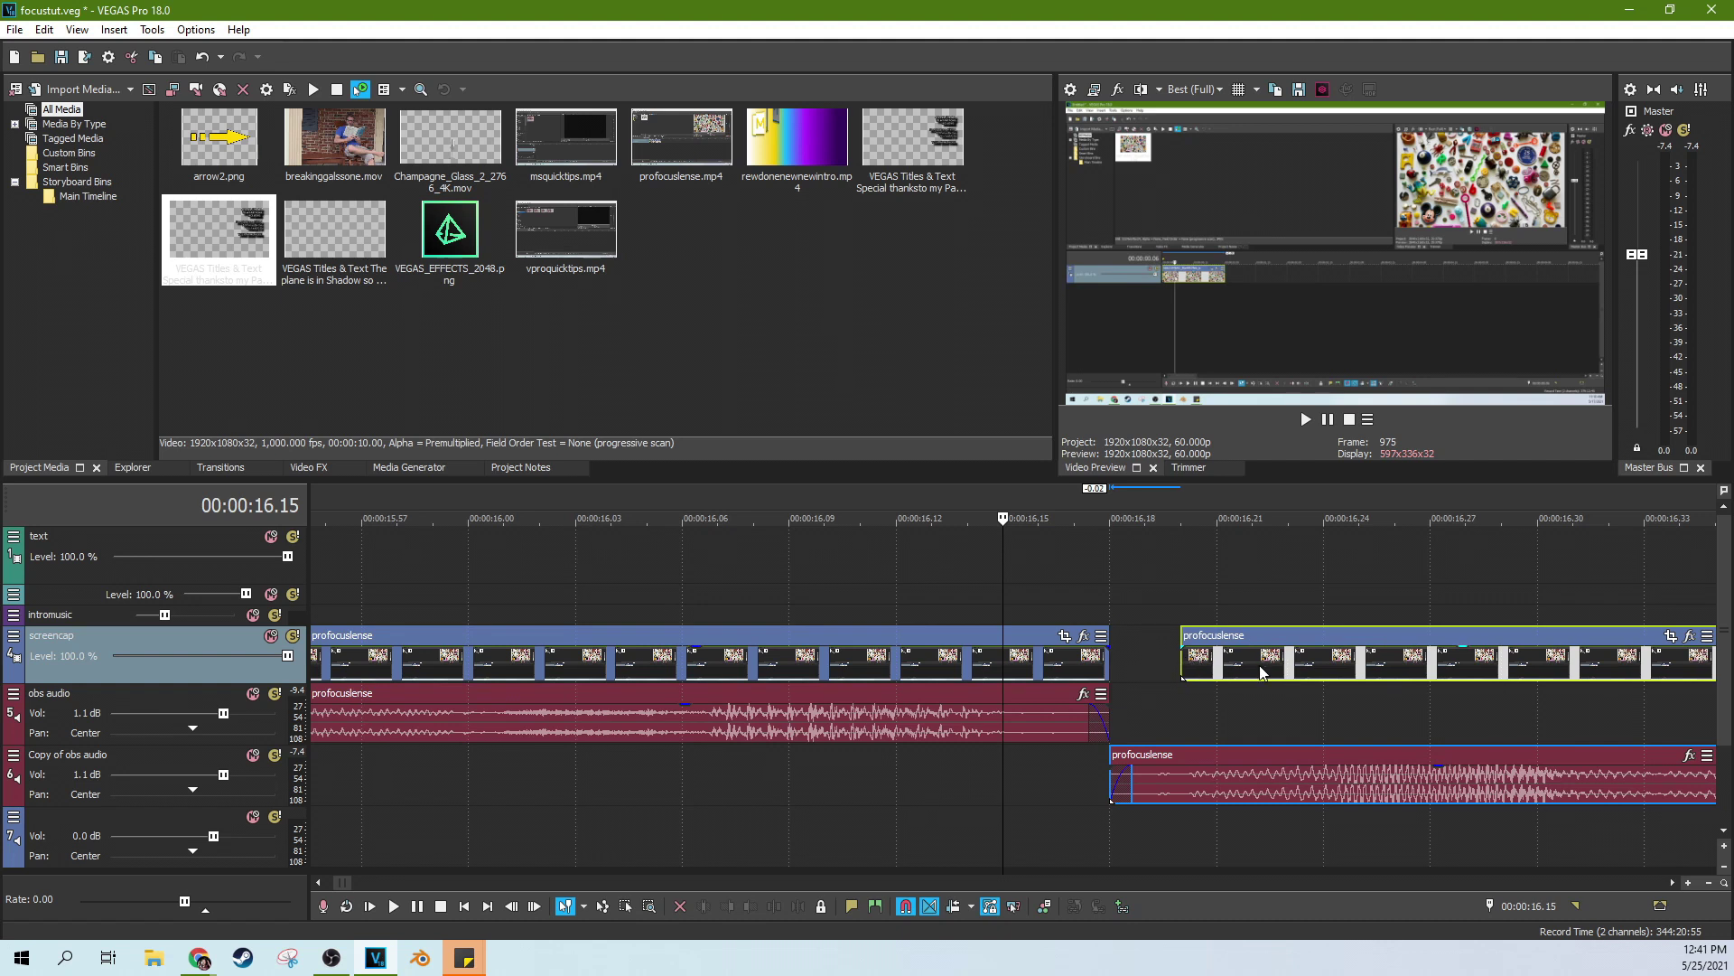
{"action": "key", "text": "KP_1"}
{"action": "key", "text": "KP_1"}
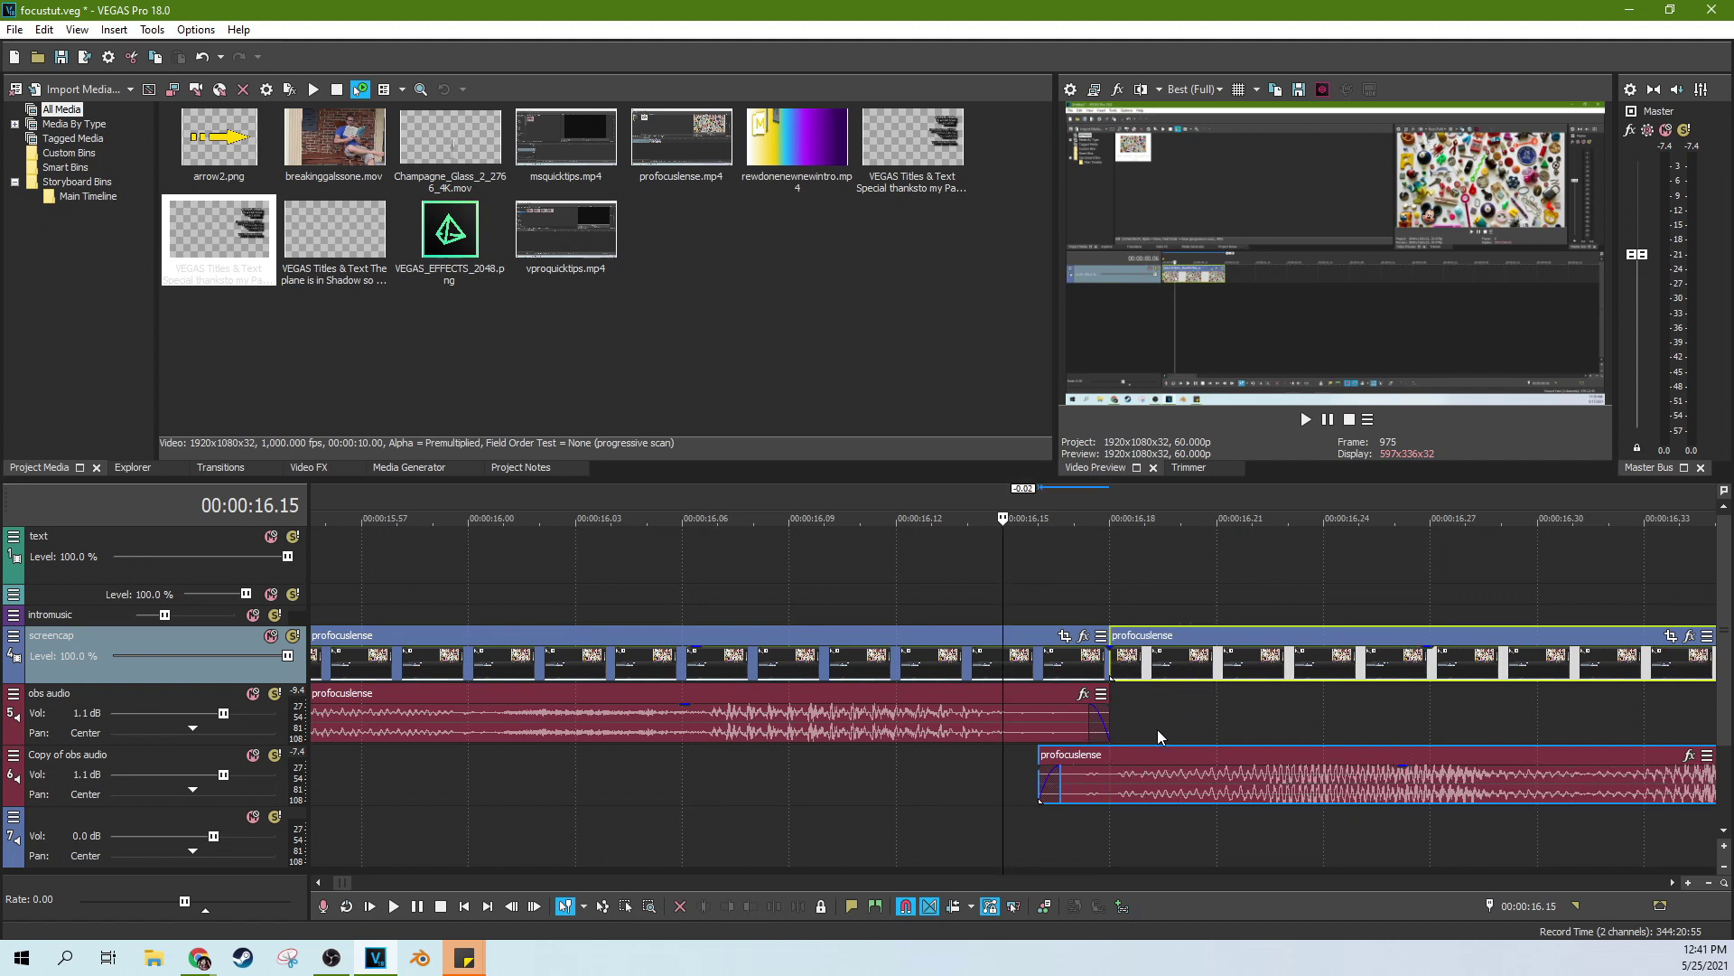
{"action": "left_click", "coordinate": [1000, 827]}
{"action": "left_click", "coordinate": [1043, 730]}
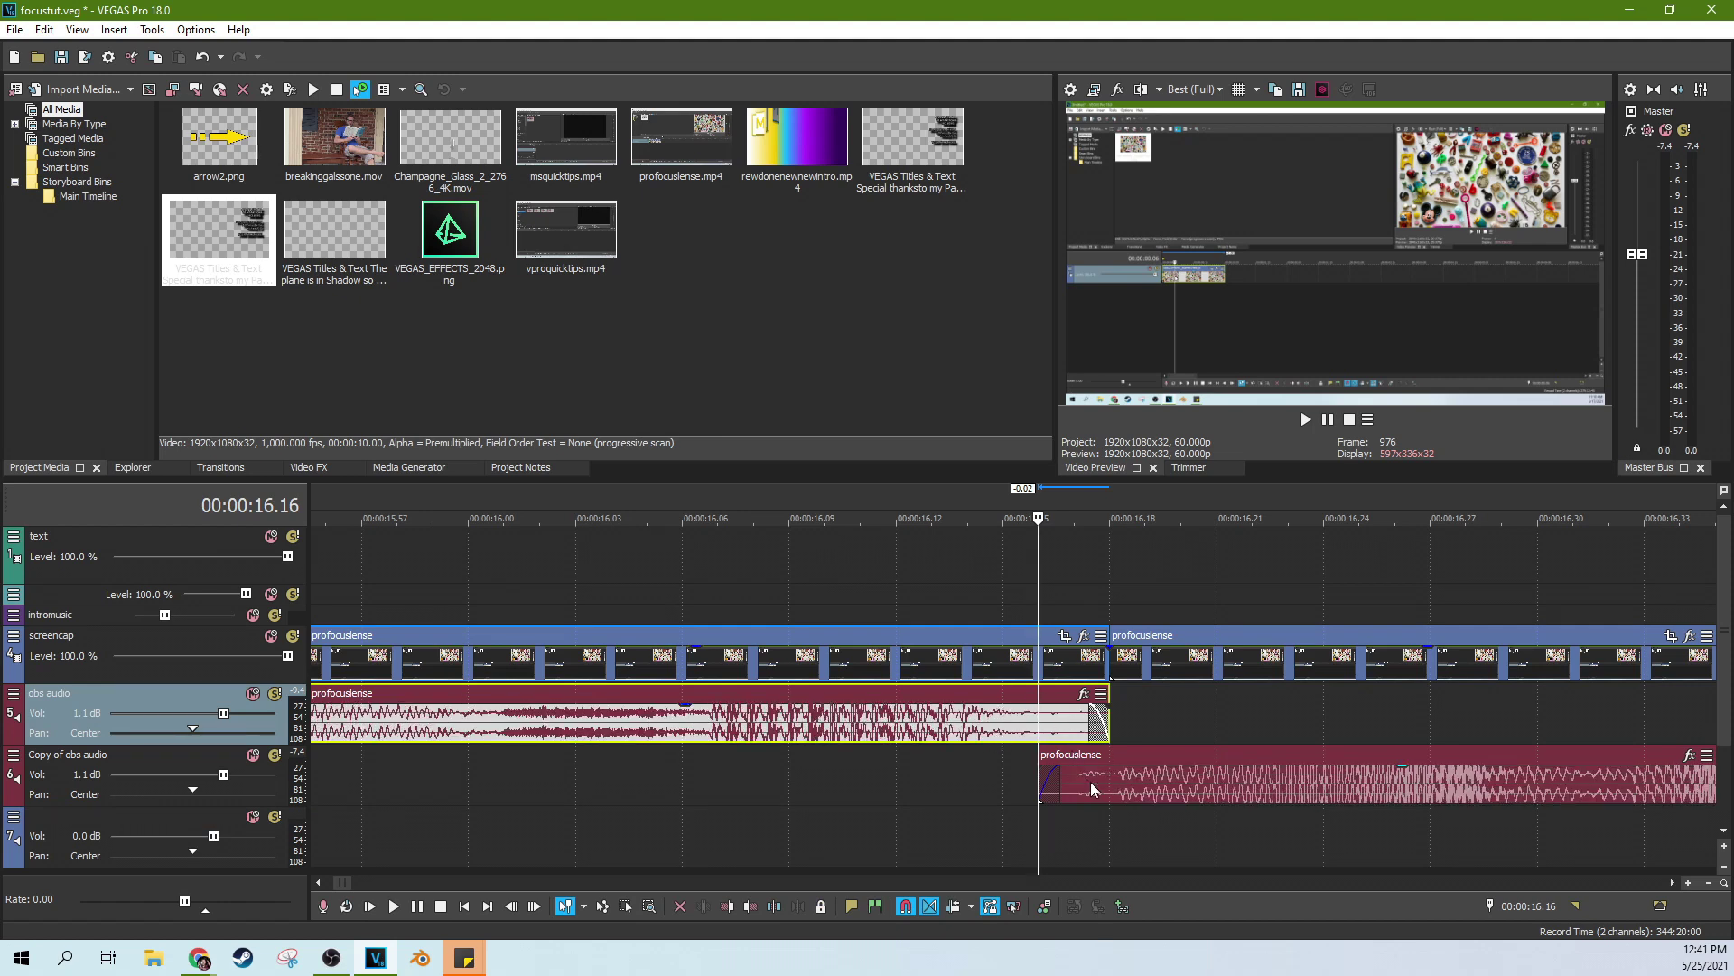
Play across the cut from 15.48 on the Copy of obs audio track
{"action": "scroll", "coordinate": [975, 786], "scroll_direction": "down", "scroll_amount": 3}
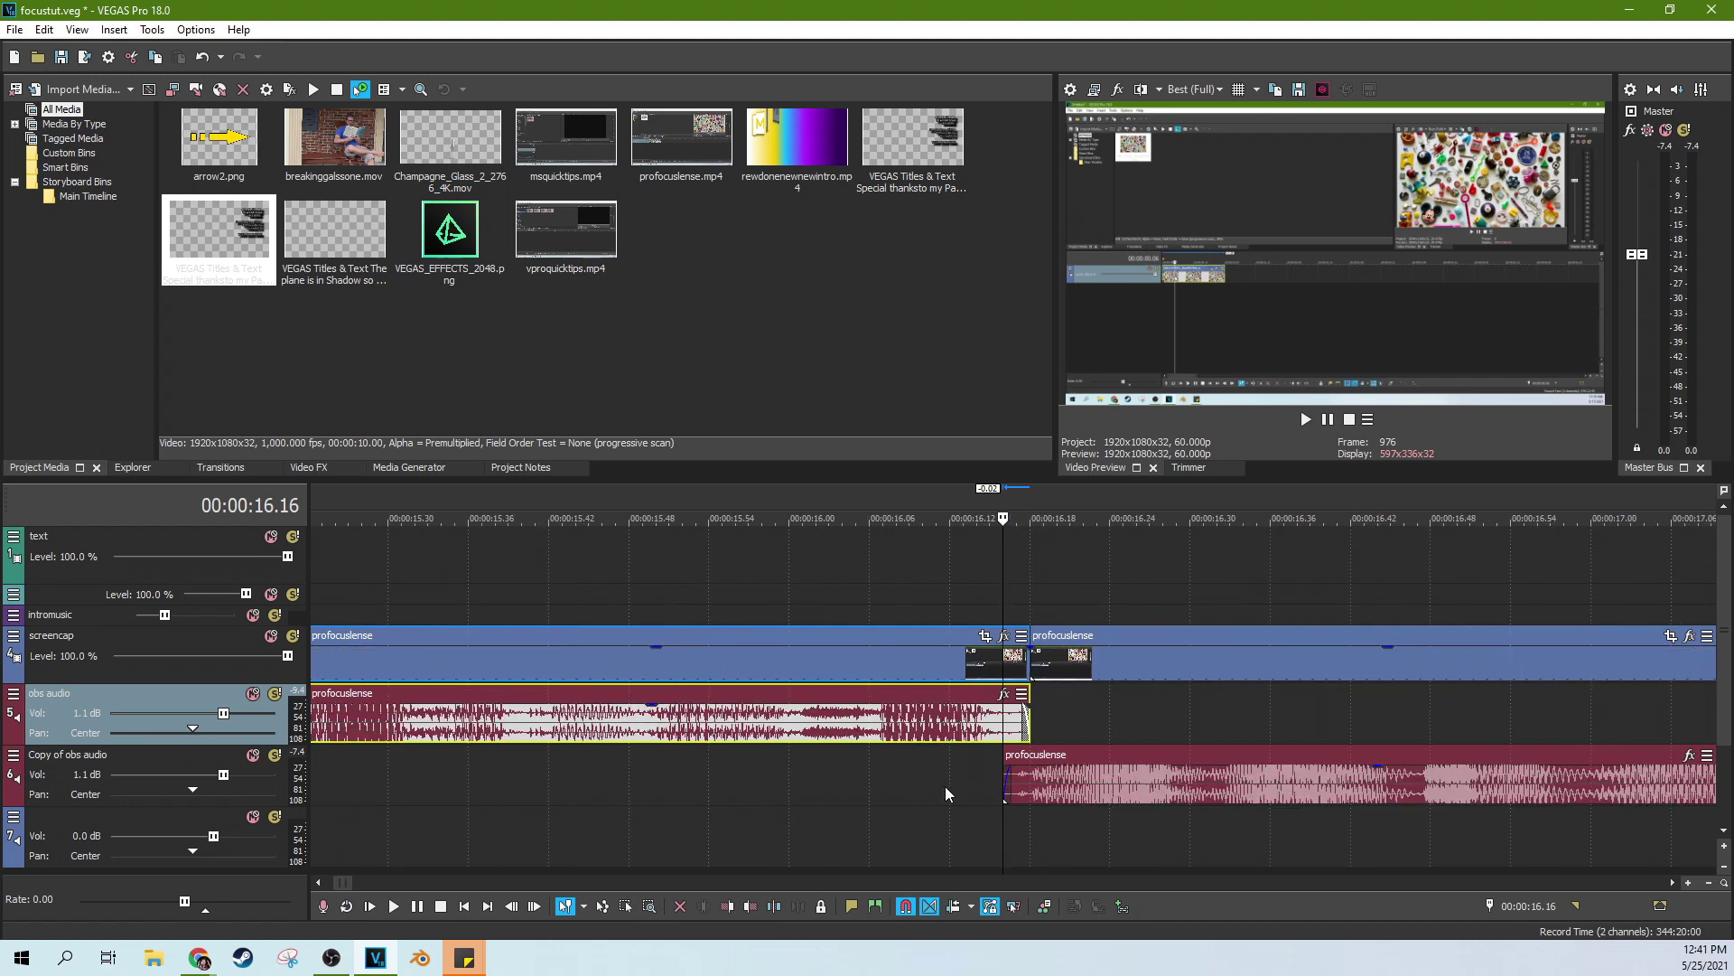
{"action": "left_click", "coordinate": [902, 799]}
{"action": "left_click", "coordinate": [936, 787]}
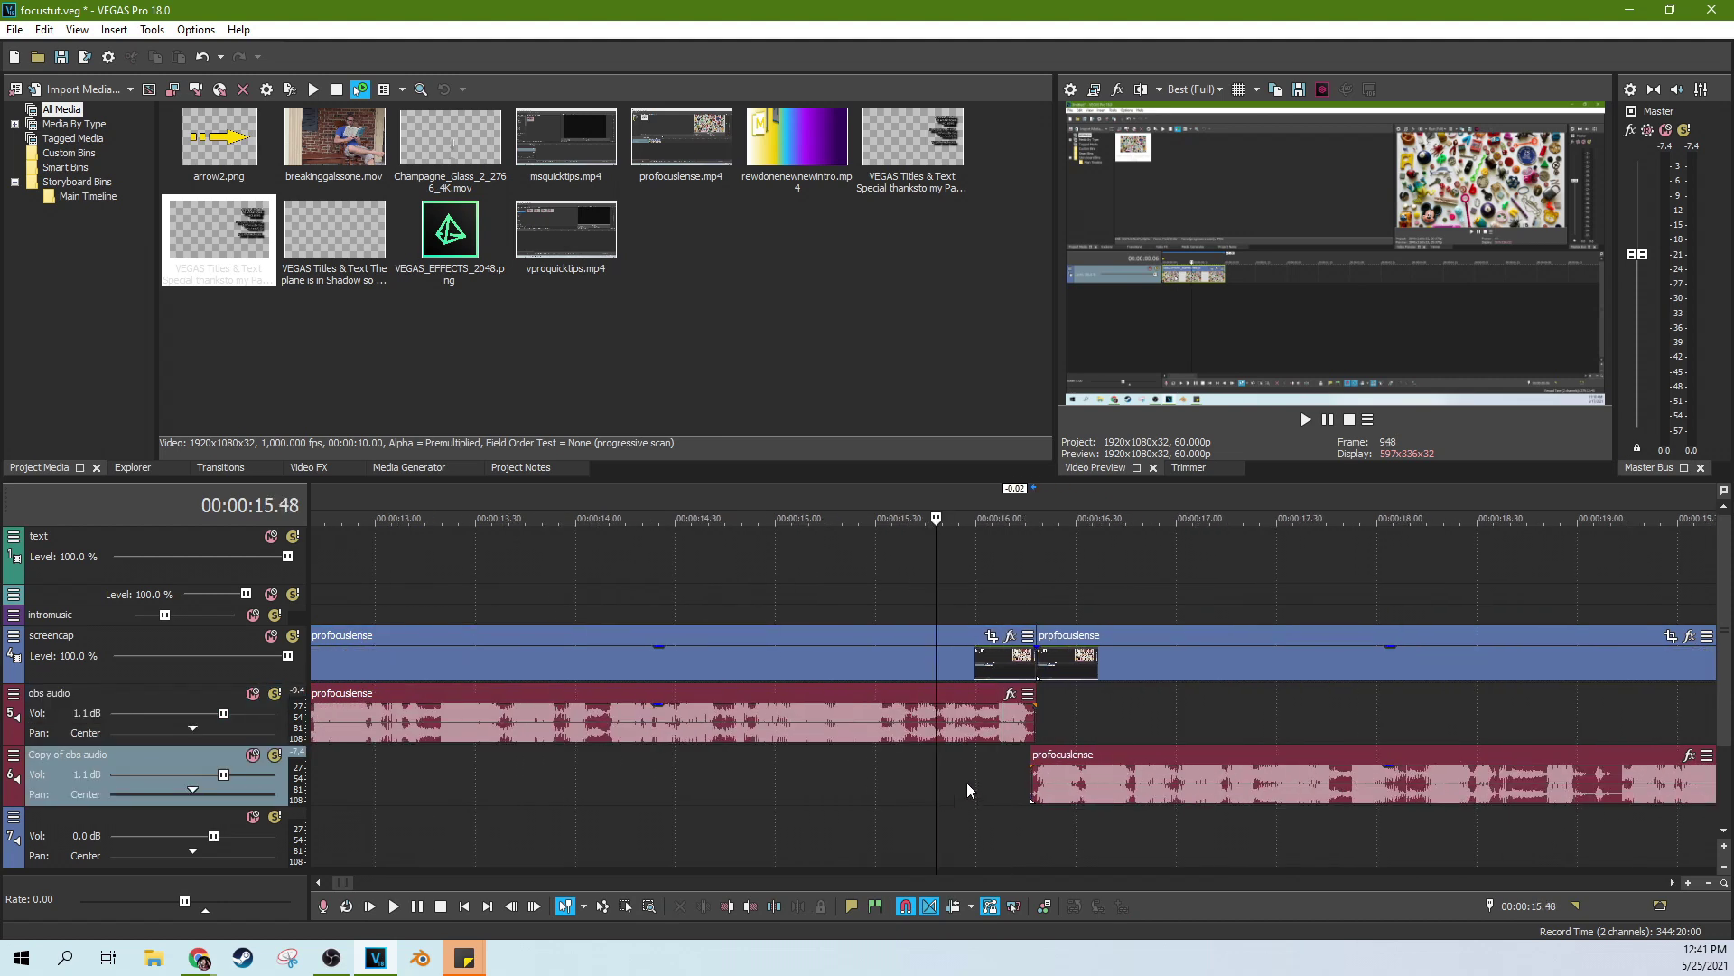
{"action": "scroll", "coordinate": [971, 783], "scroll_direction": "up", "scroll_amount": 3}
{"action": "key", "text": "space"}
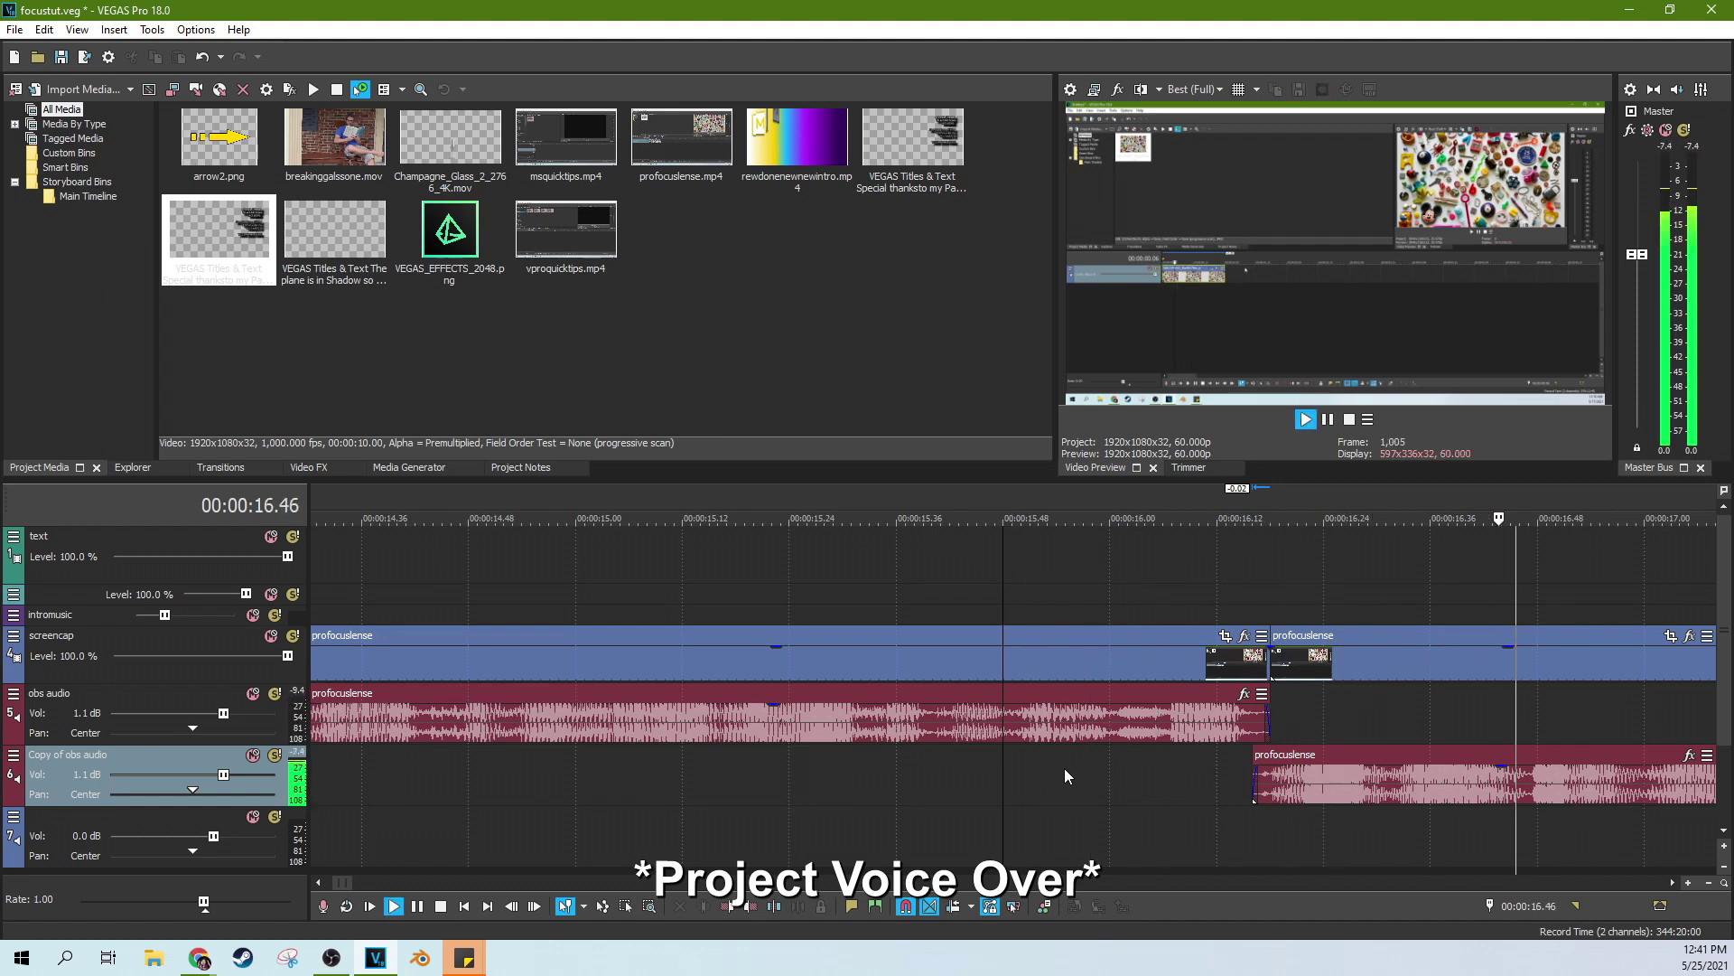
{"action": "key", "text": "space"}
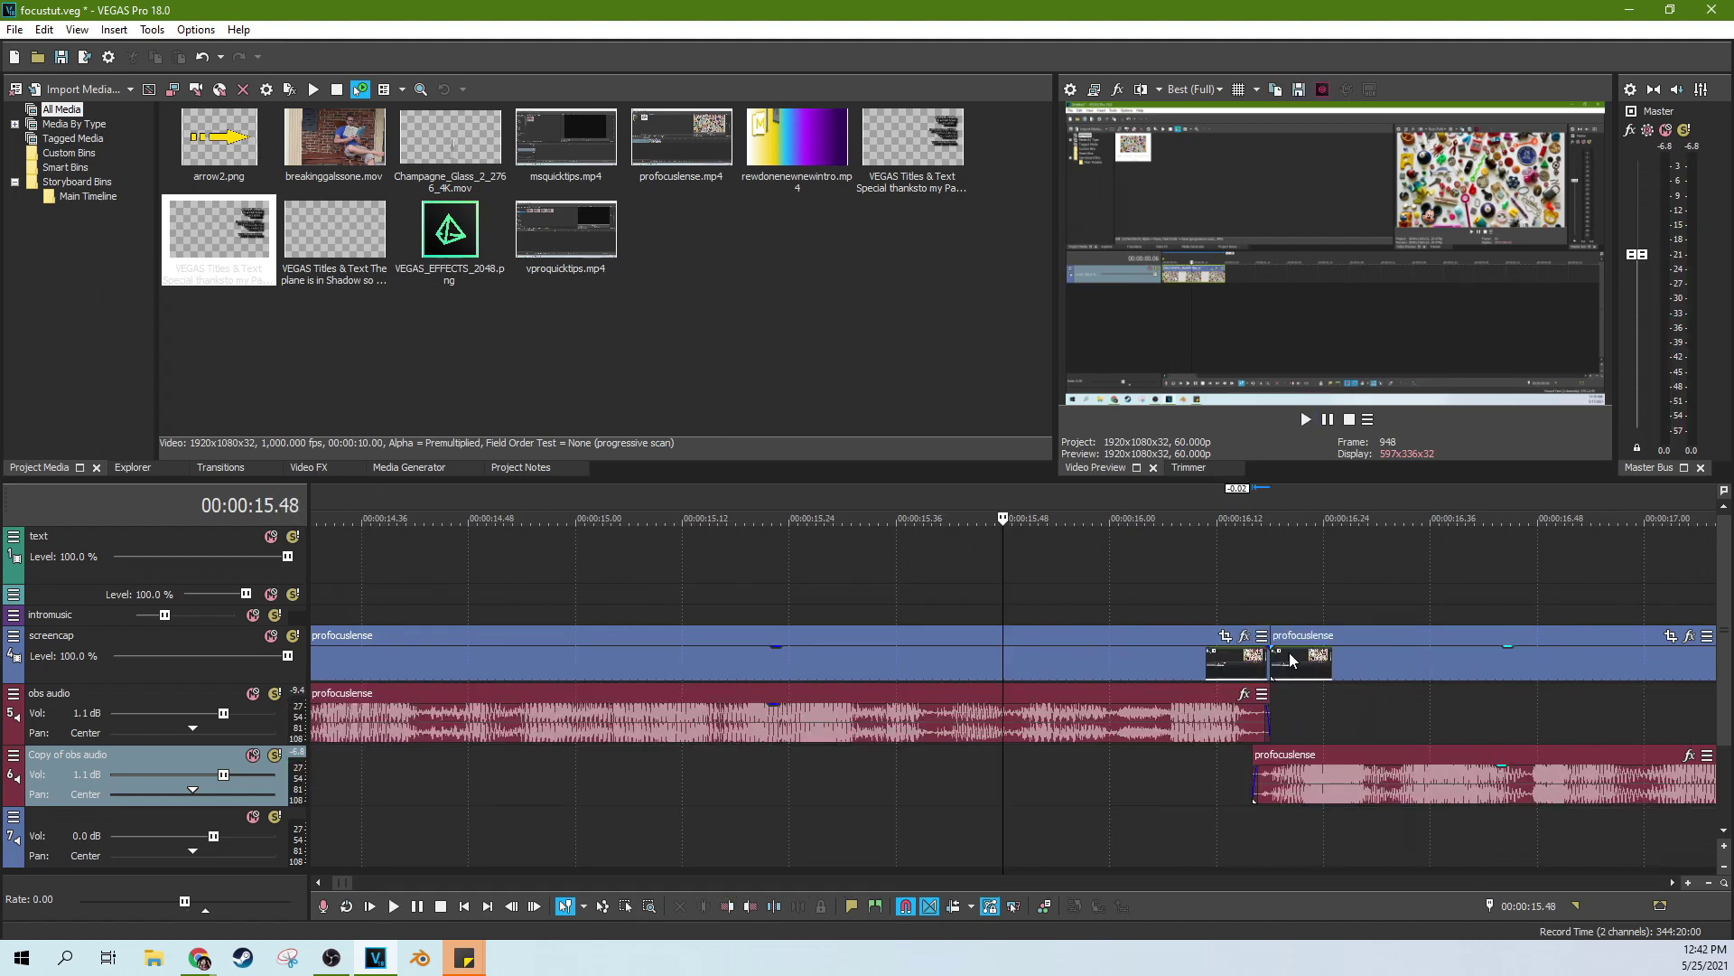
Slide the second audio part slightly earlier, replay the join, and park the playhead at 16.13
{"action": "left_click_drag", "start_coordinate": [1273, 664], "coordinate": [1293, 673]}
{"action": "key", "text": "space"}
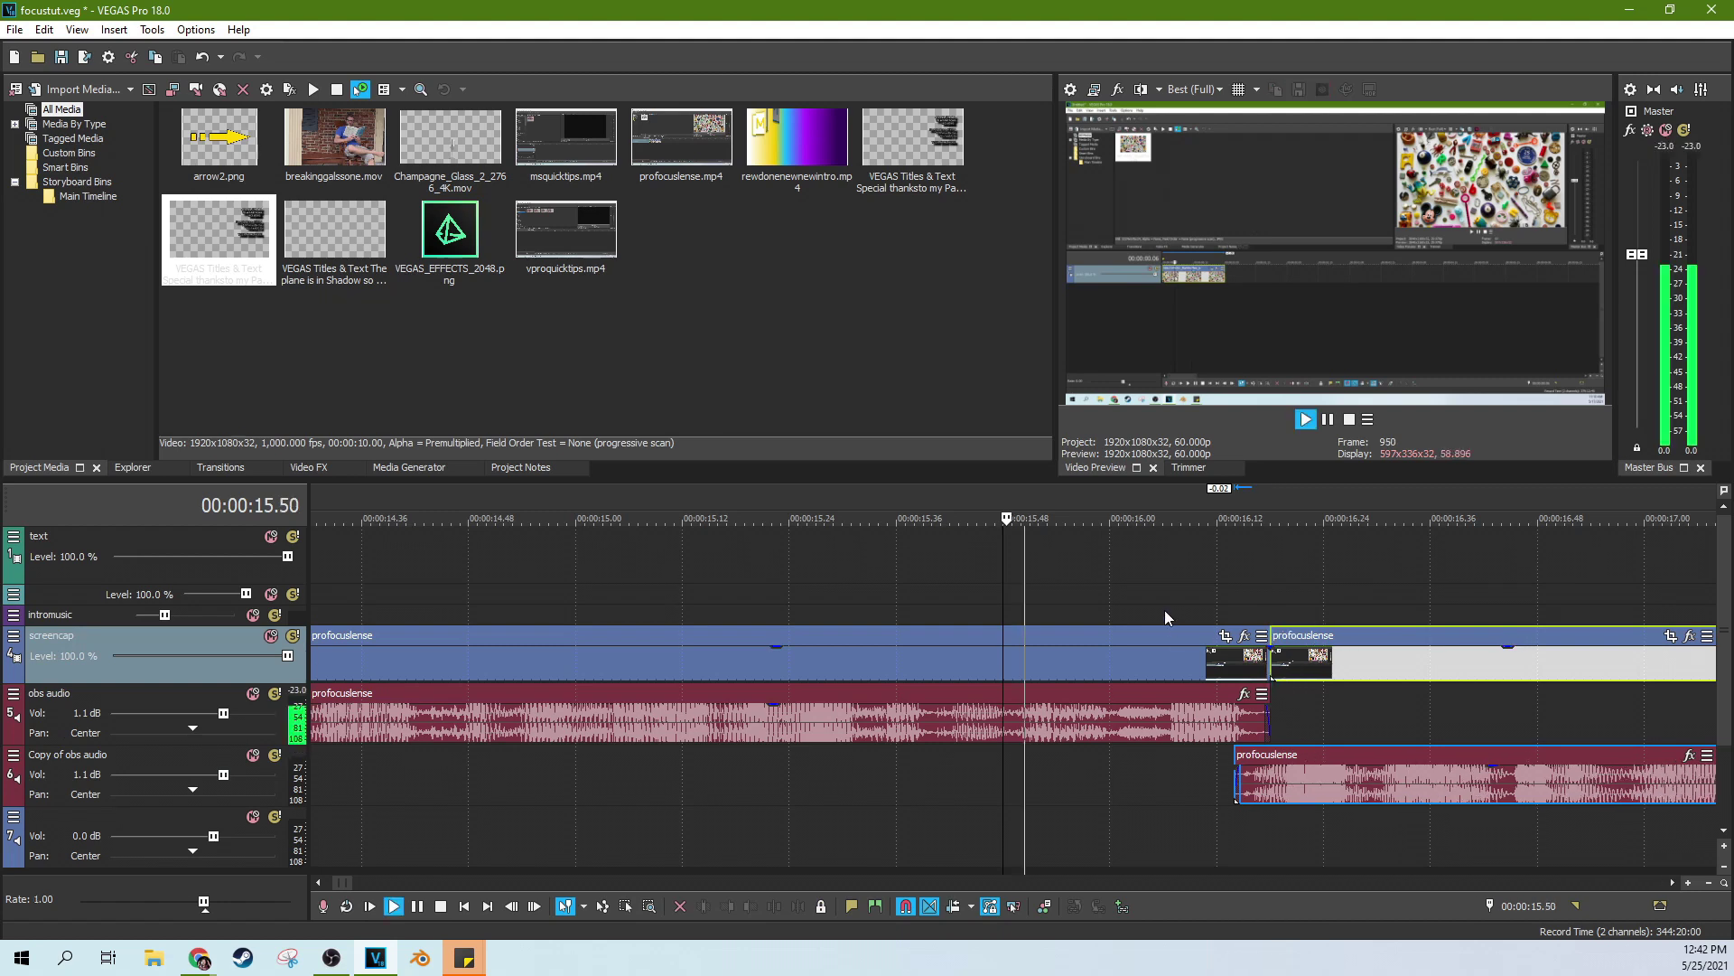
{"action": "key", "text": "space"}
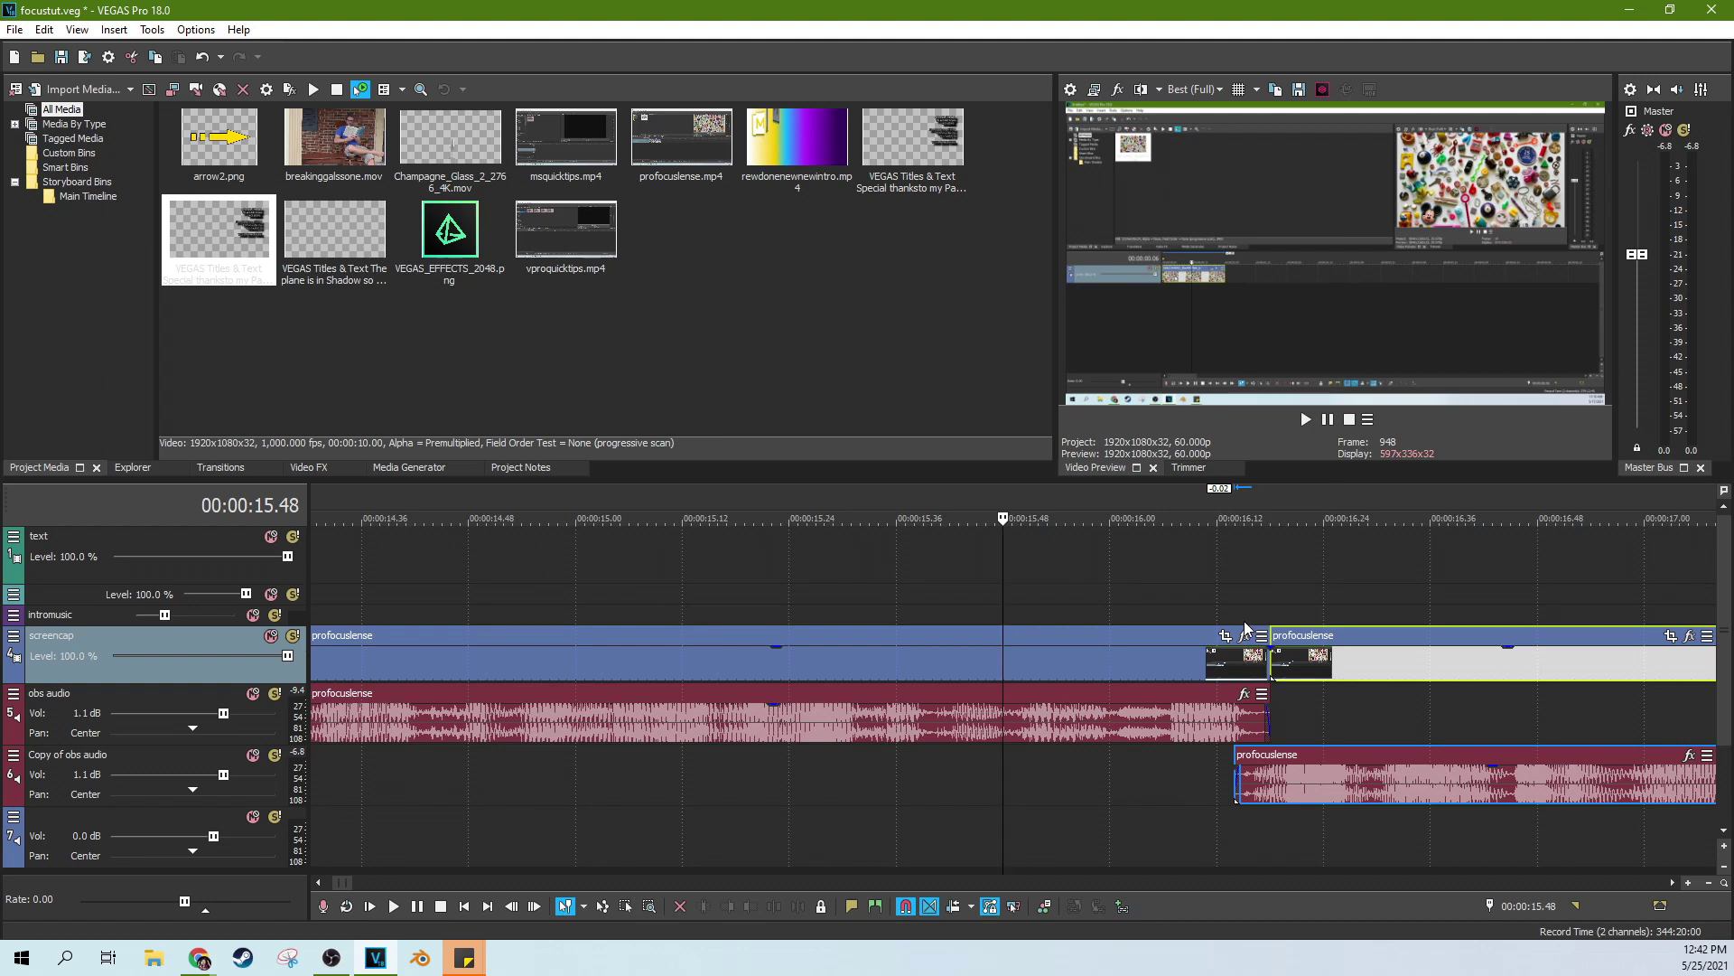
{"action": "scroll", "coordinate": [1206, 740], "scroll_direction": "up", "scroll_amount": 3}
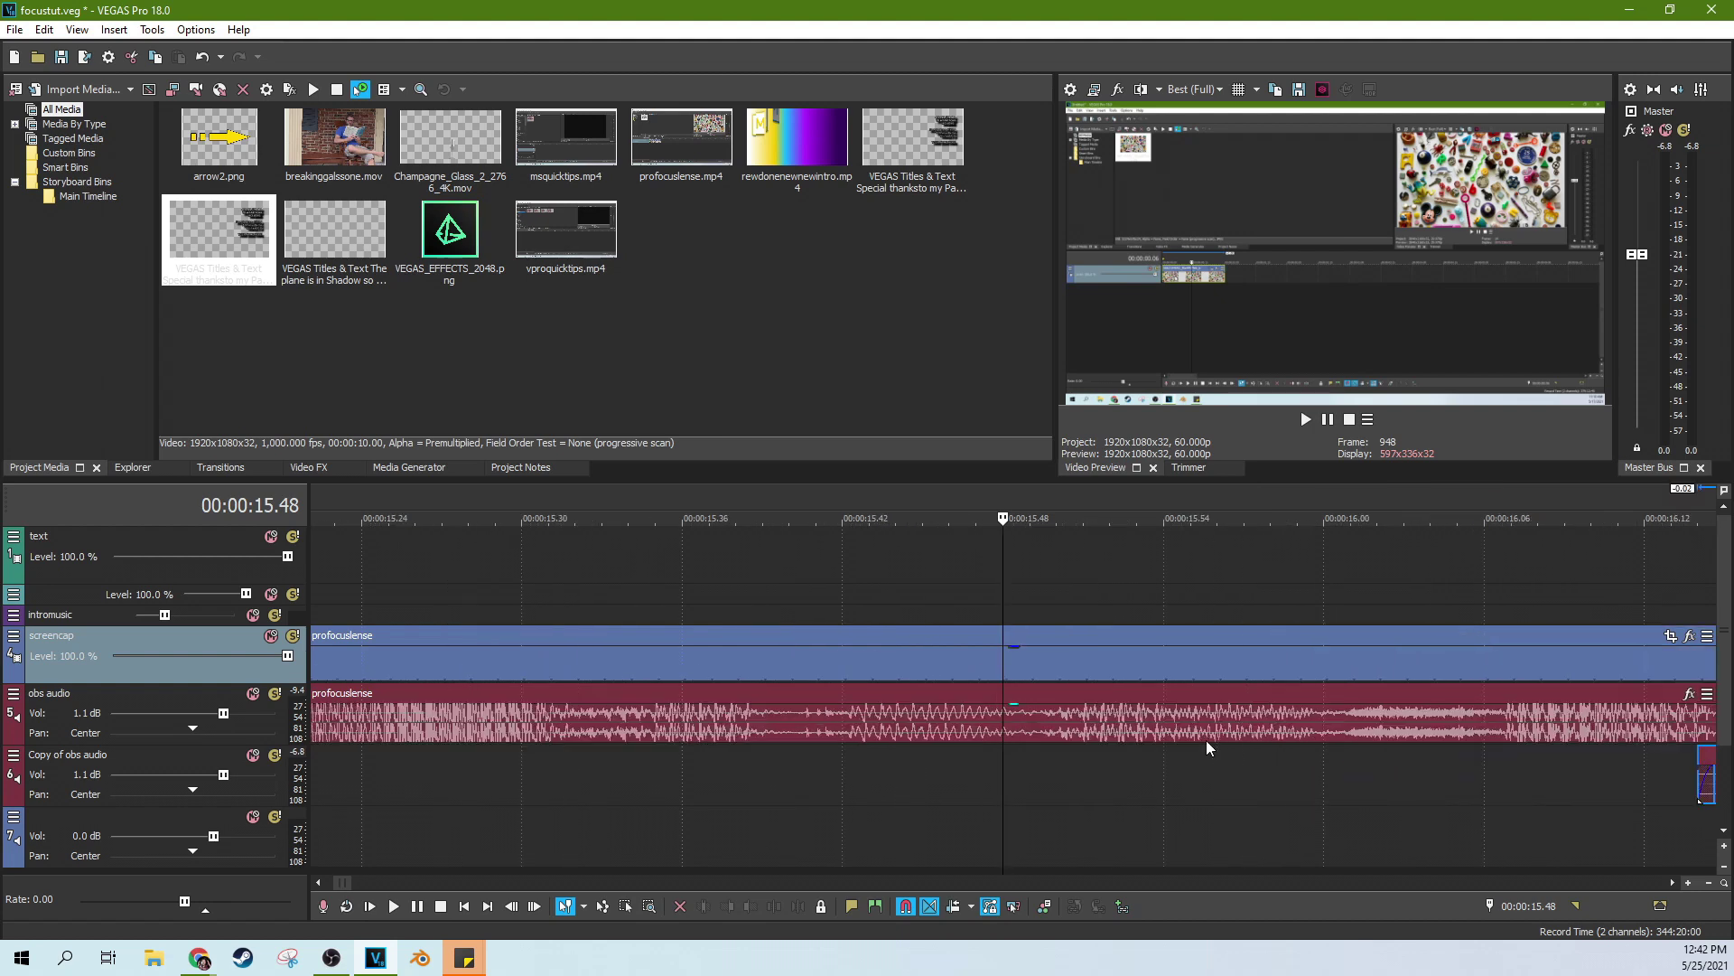
{"action": "left_click", "coordinate": [1336, 774]}
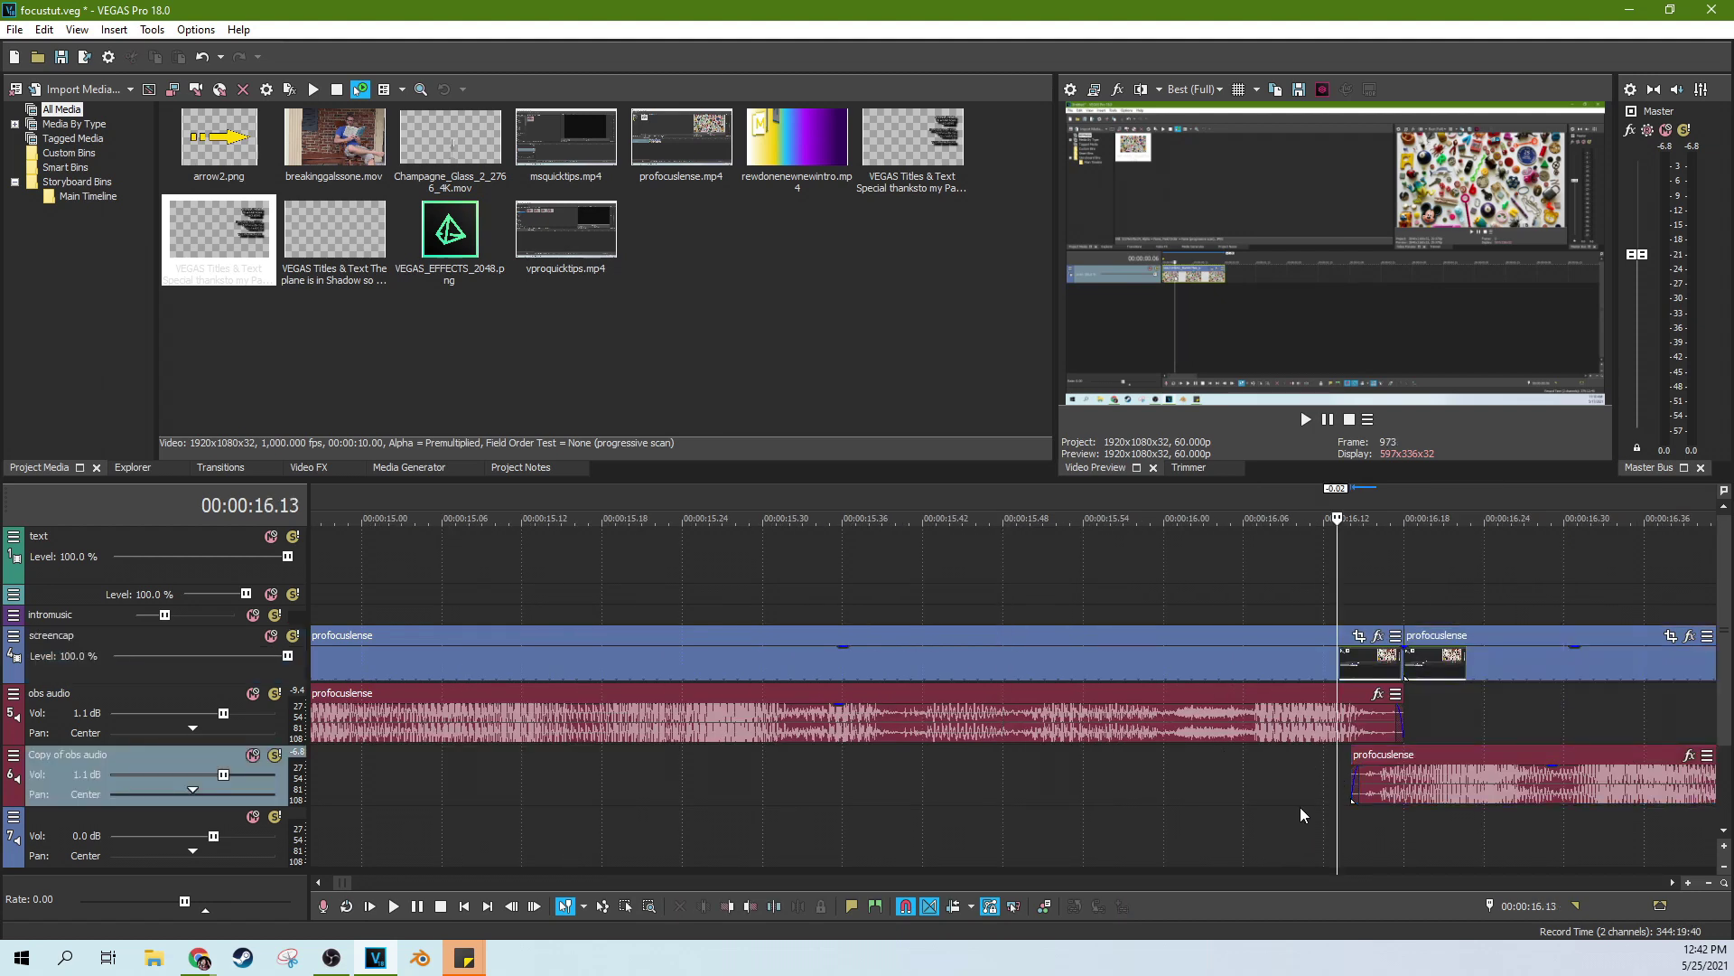
Trim both edges at the cut, extend the second video's start, and return its audio to obs audio
{"action": "scroll", "coordinate": [1292, 802], "scroll_direction": "up", "scroll_amount": 3}
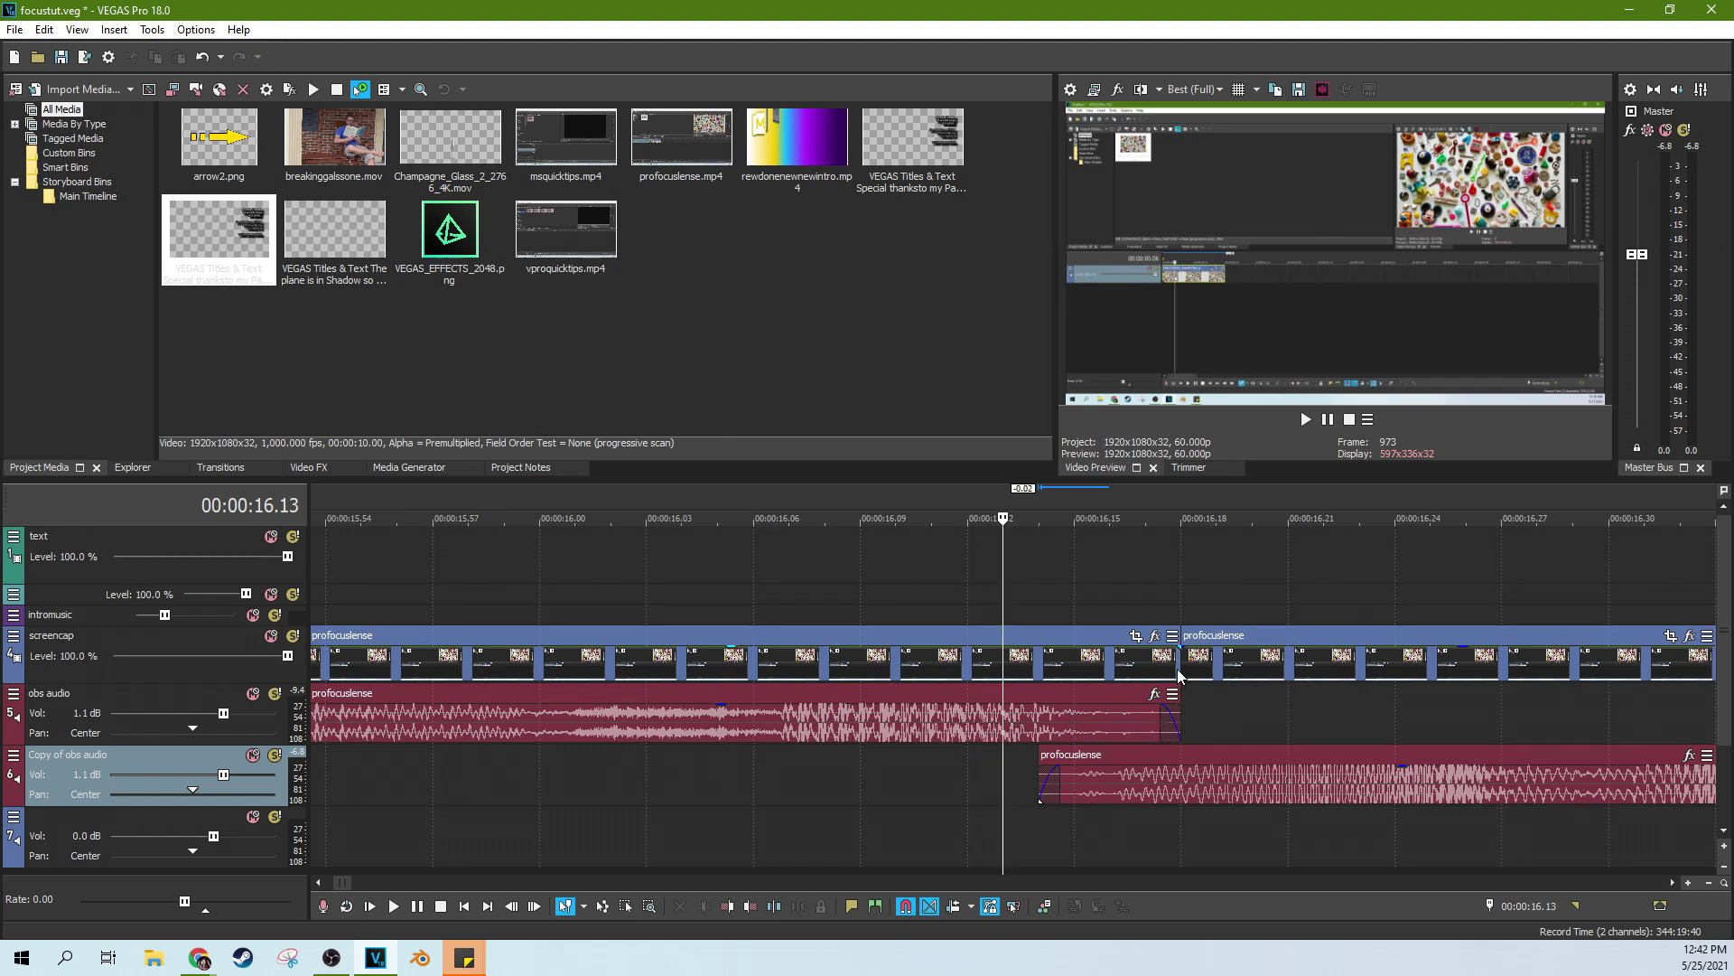
{"action": "left_click_drag", "start_coordinate": [1179, 676], "coordinate": [1062, 673]}
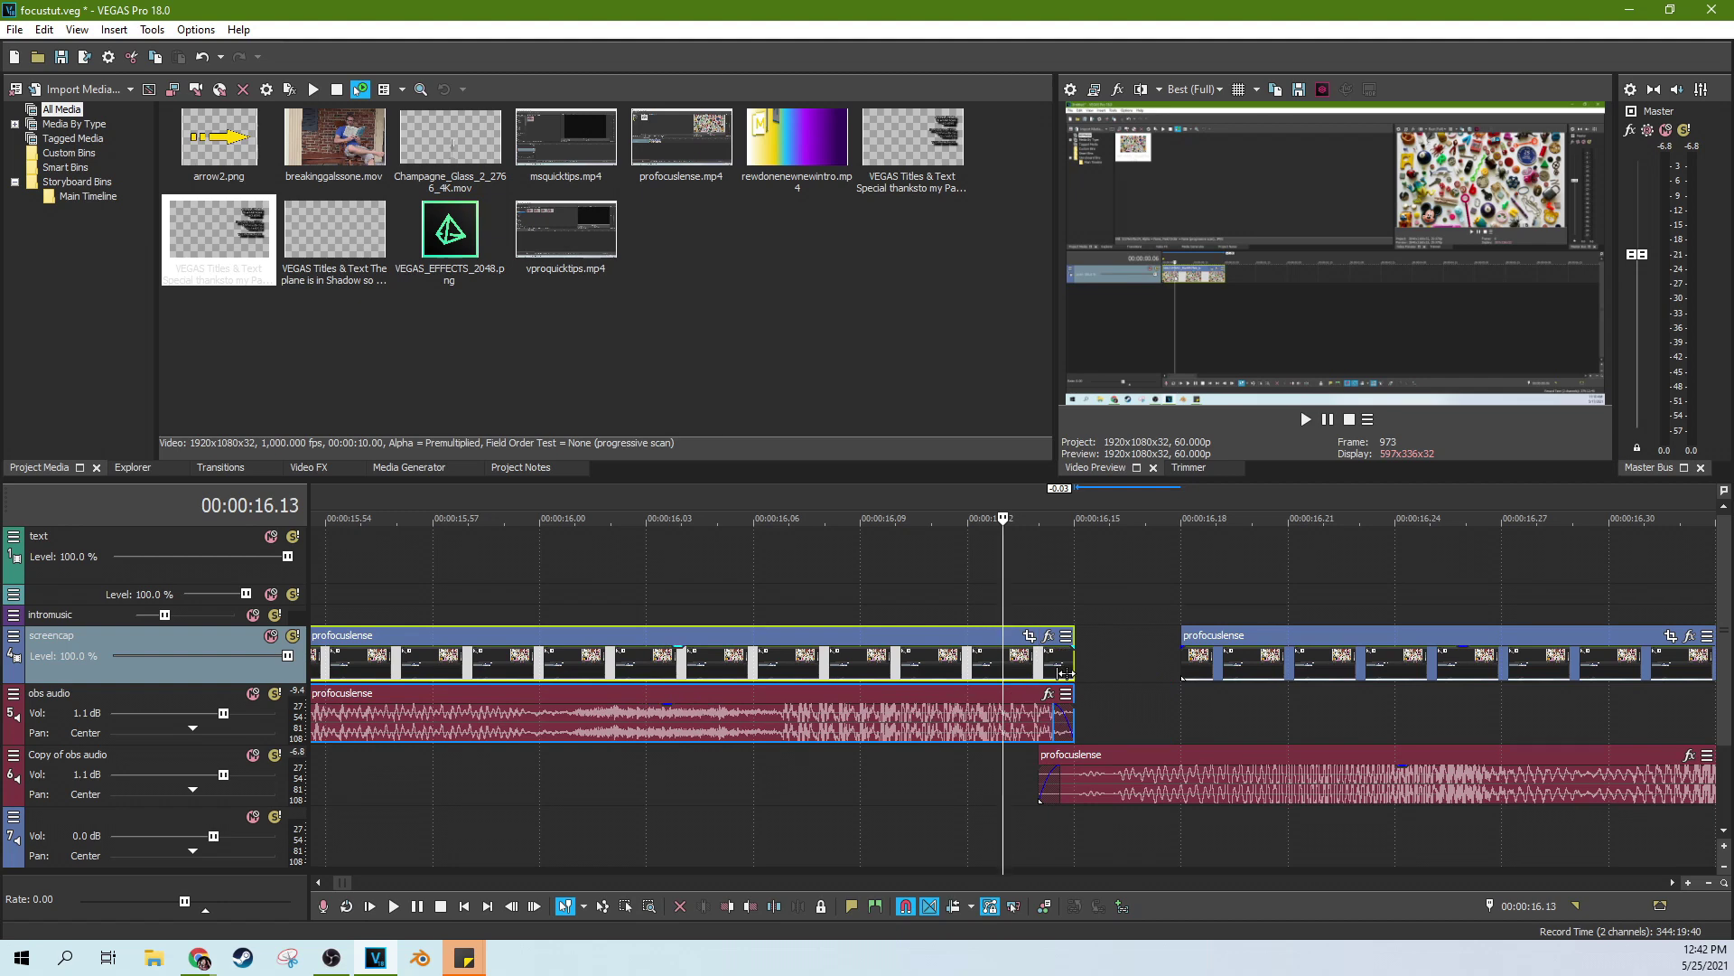
{"action": "left_click_drag", "start_coordinate": [1045, 793], "coordinate": [1102, 786]}
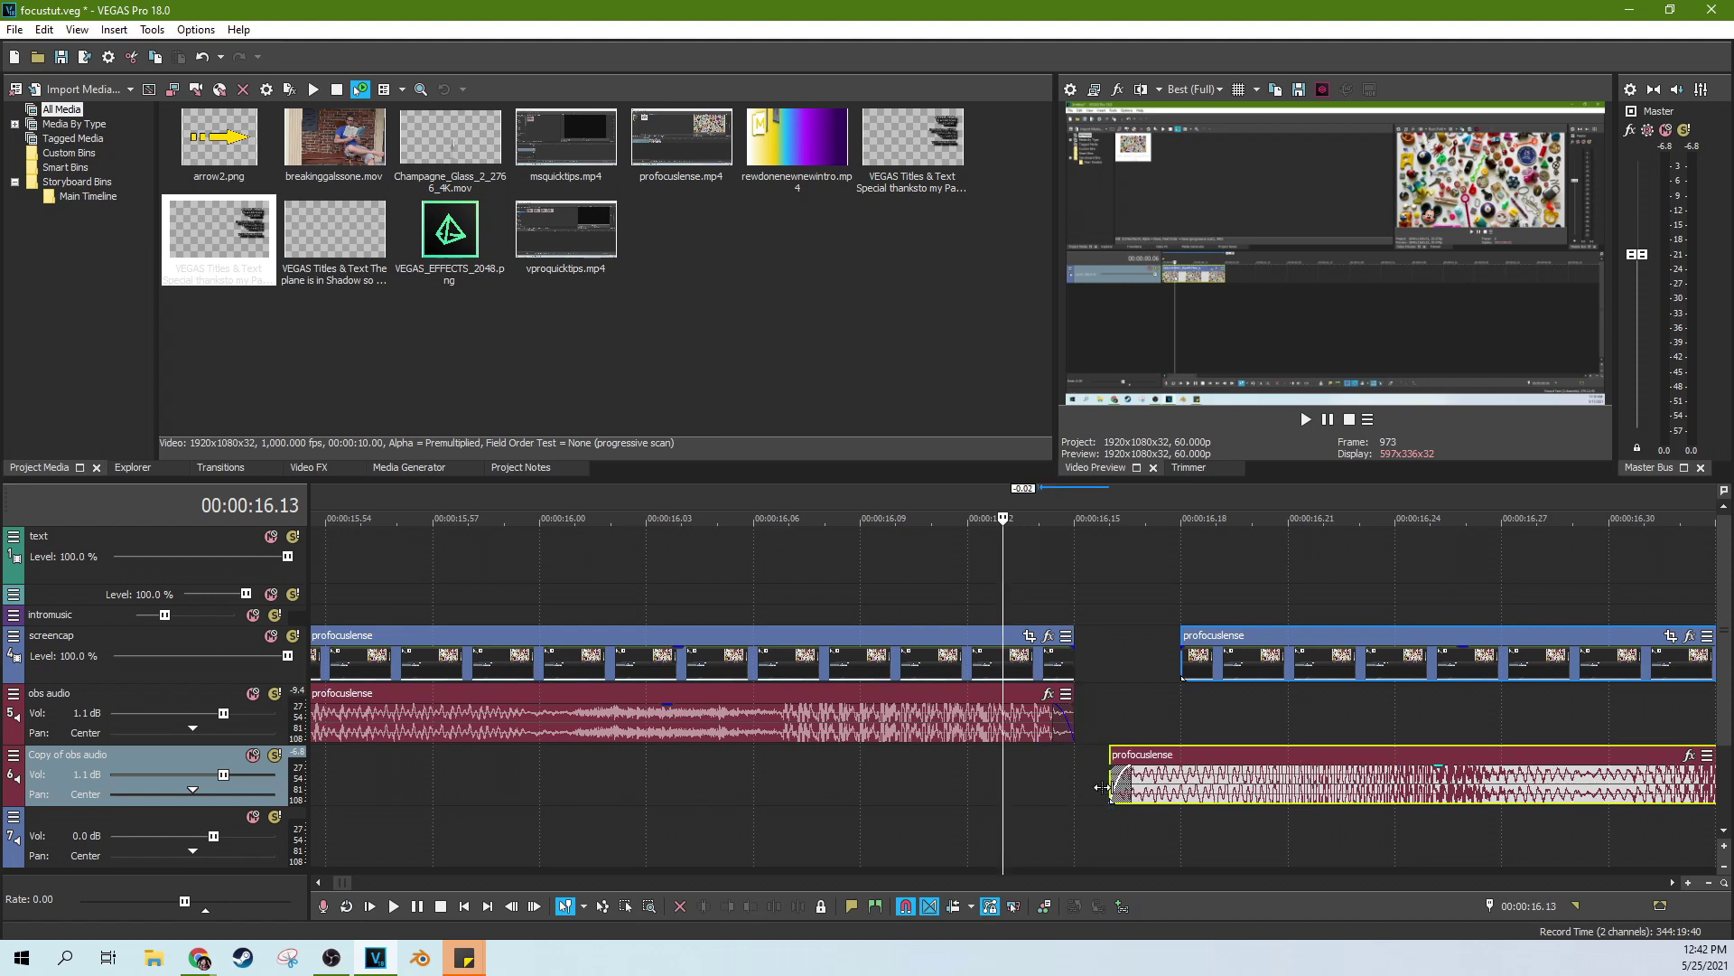
{"action": "left_click_drag", "start_coordinate": [1185, 668], "coordinate": [1113, 679]}
{"action": "left_click_drag", "start_coordinate": [1123, 755], "coordinate": [1117, 723]}
{"action": "scroll", "coordinate": [966, 759], "scroll_direction": "down", "scroll_amount": 2}
{"action": "left_click", "coordinate": [963, 760]}
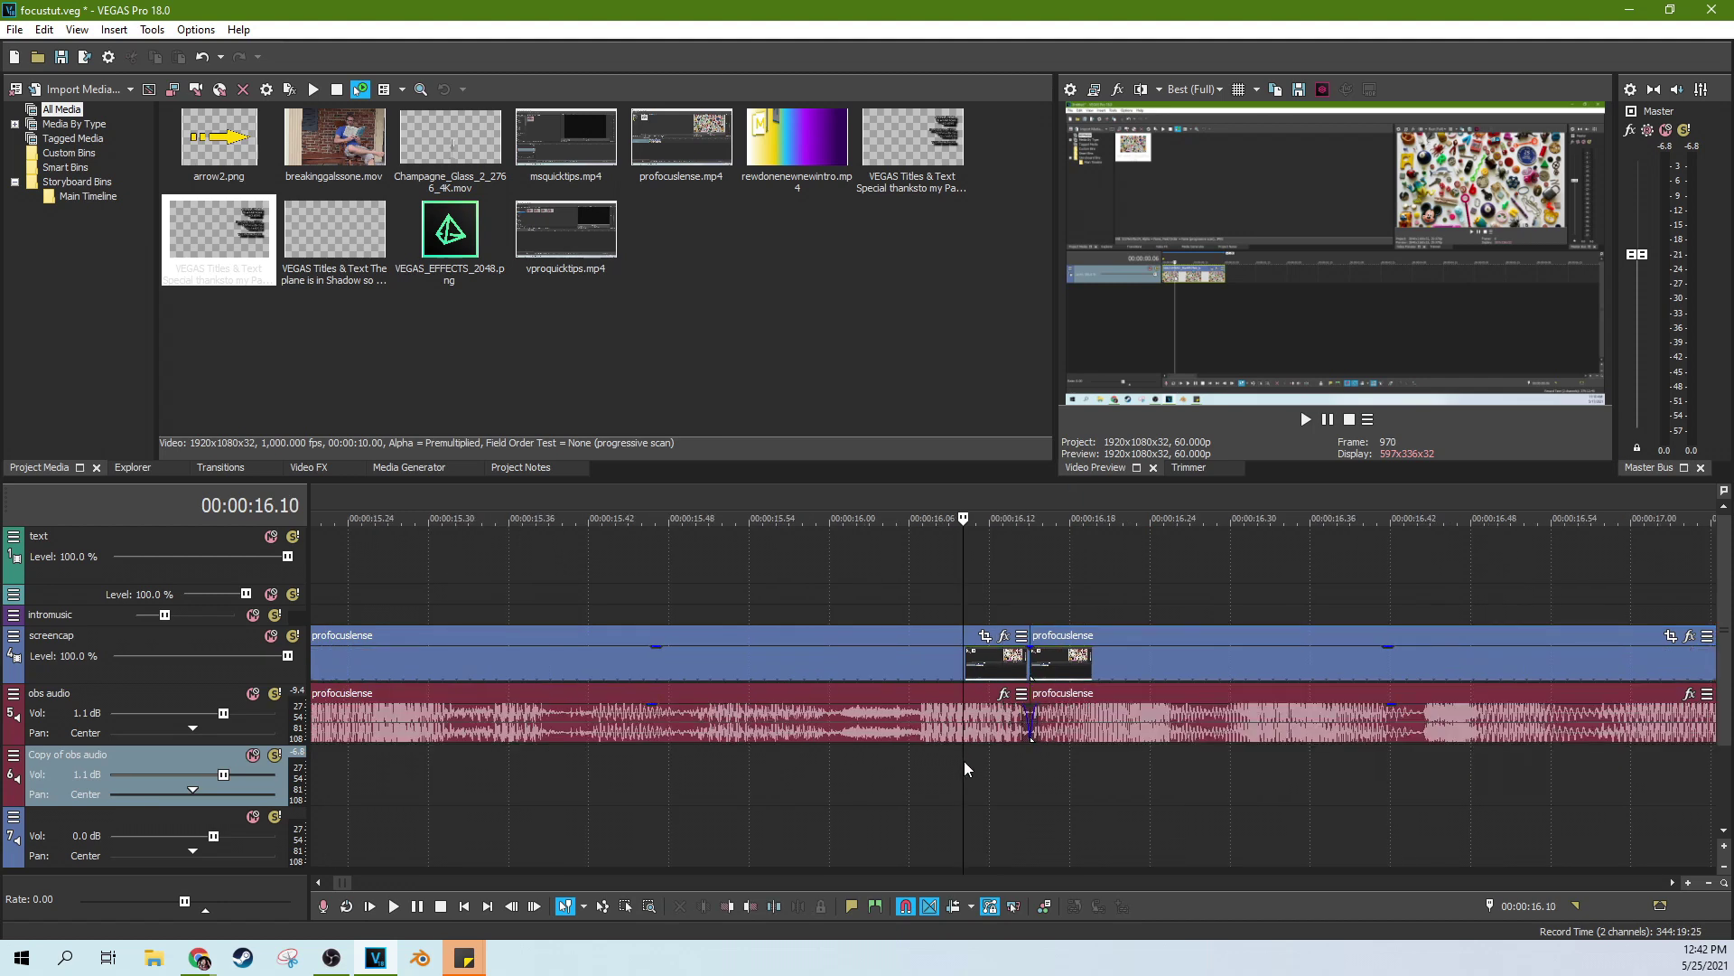
{"action": "scroll", "coordinate": [963, 760], "scroll_direction": "down", "scroll_amount": 1}
{"action": "left_click", "coordinate": [967, 775]}
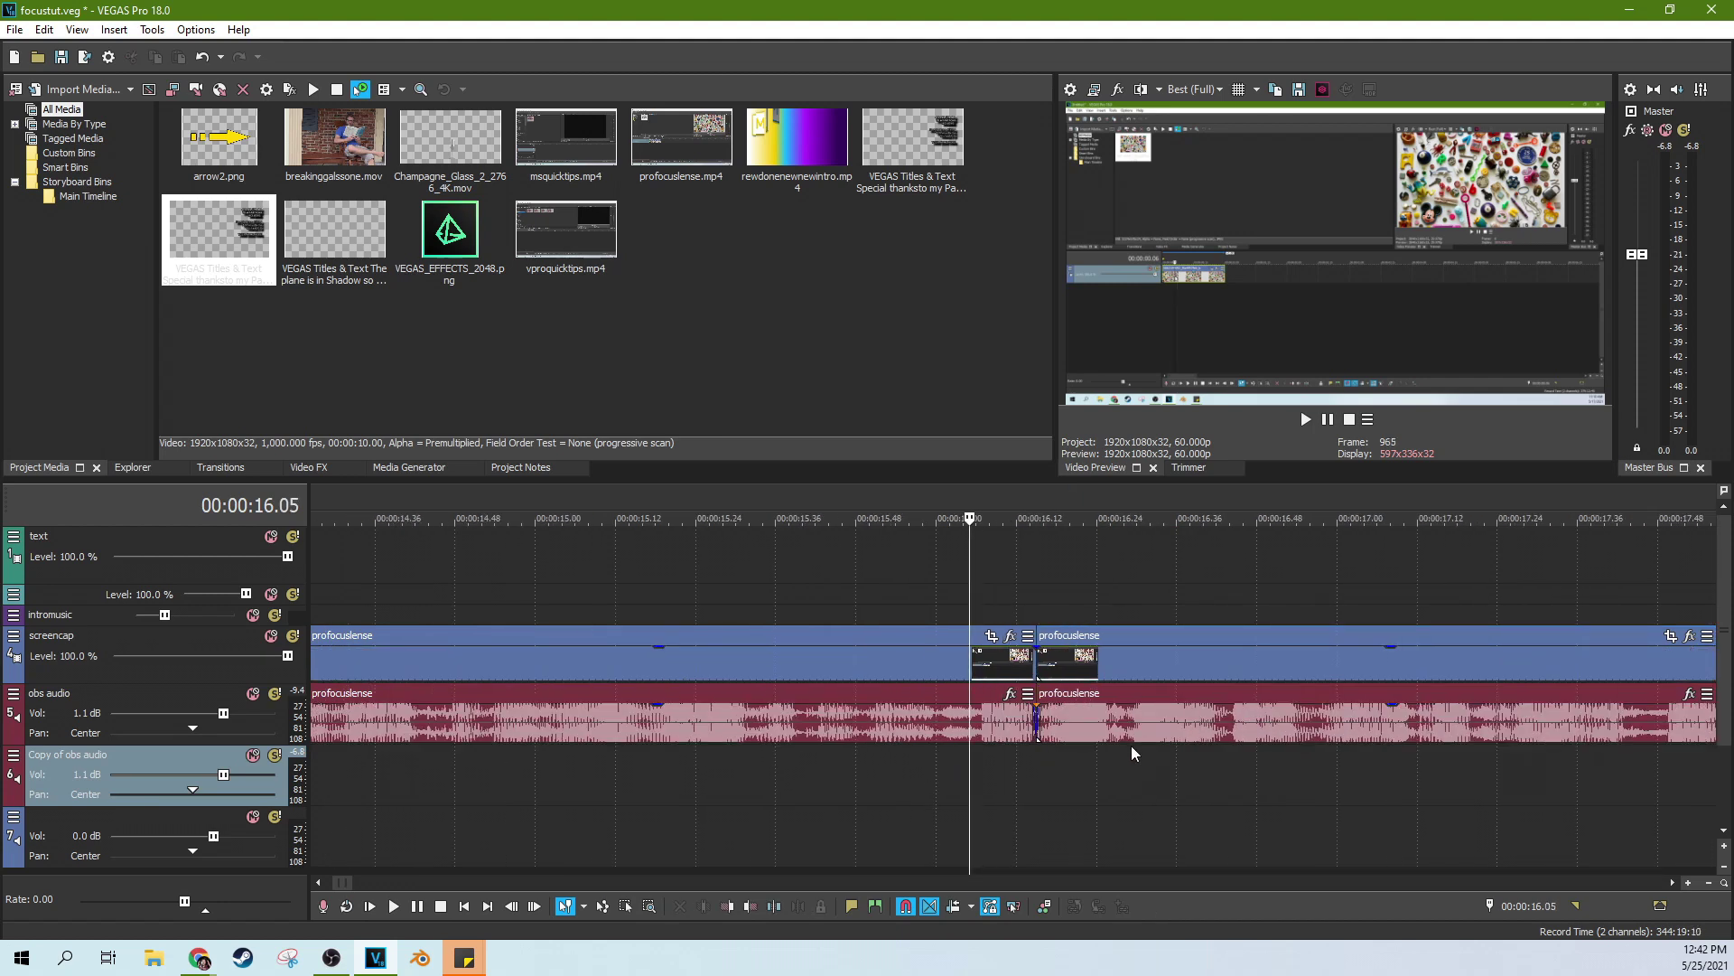
{"action": "scroll", "coordinate": [1129, 746], "scroll_direction": "down", "scroll_amount": 1}
{"action": "key", "text": "space"}
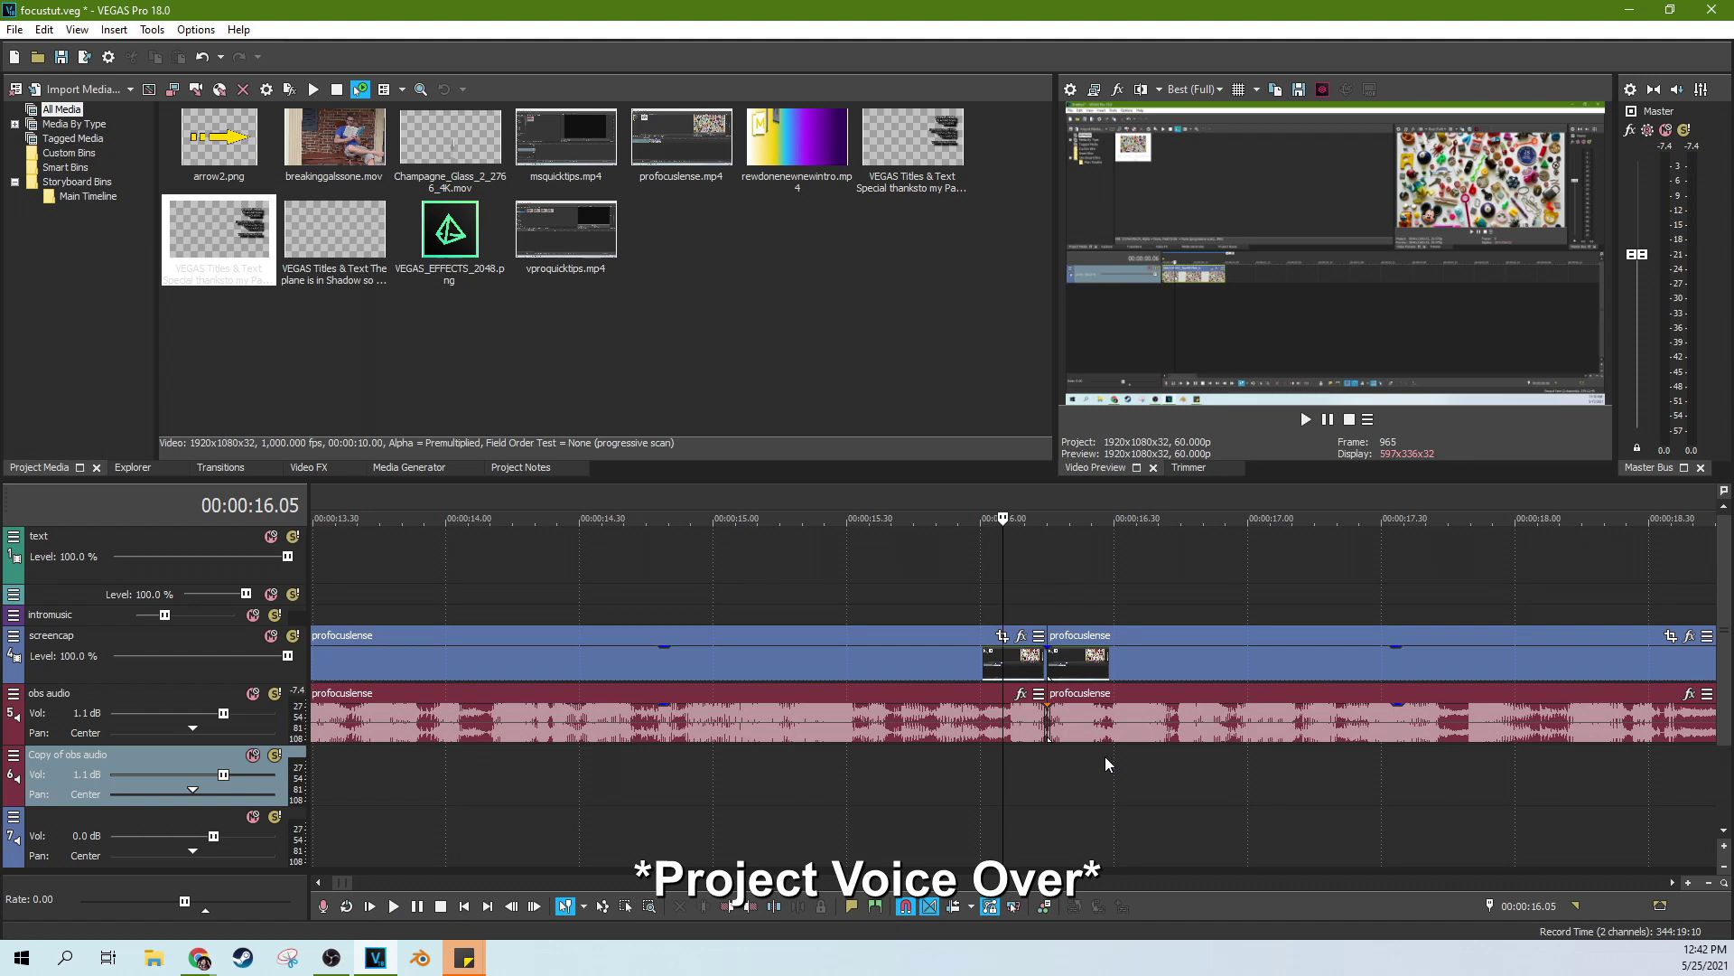
{"action": "key", "text": "space"}
{"action": "left_click", "coordinate": [1160, 756]}
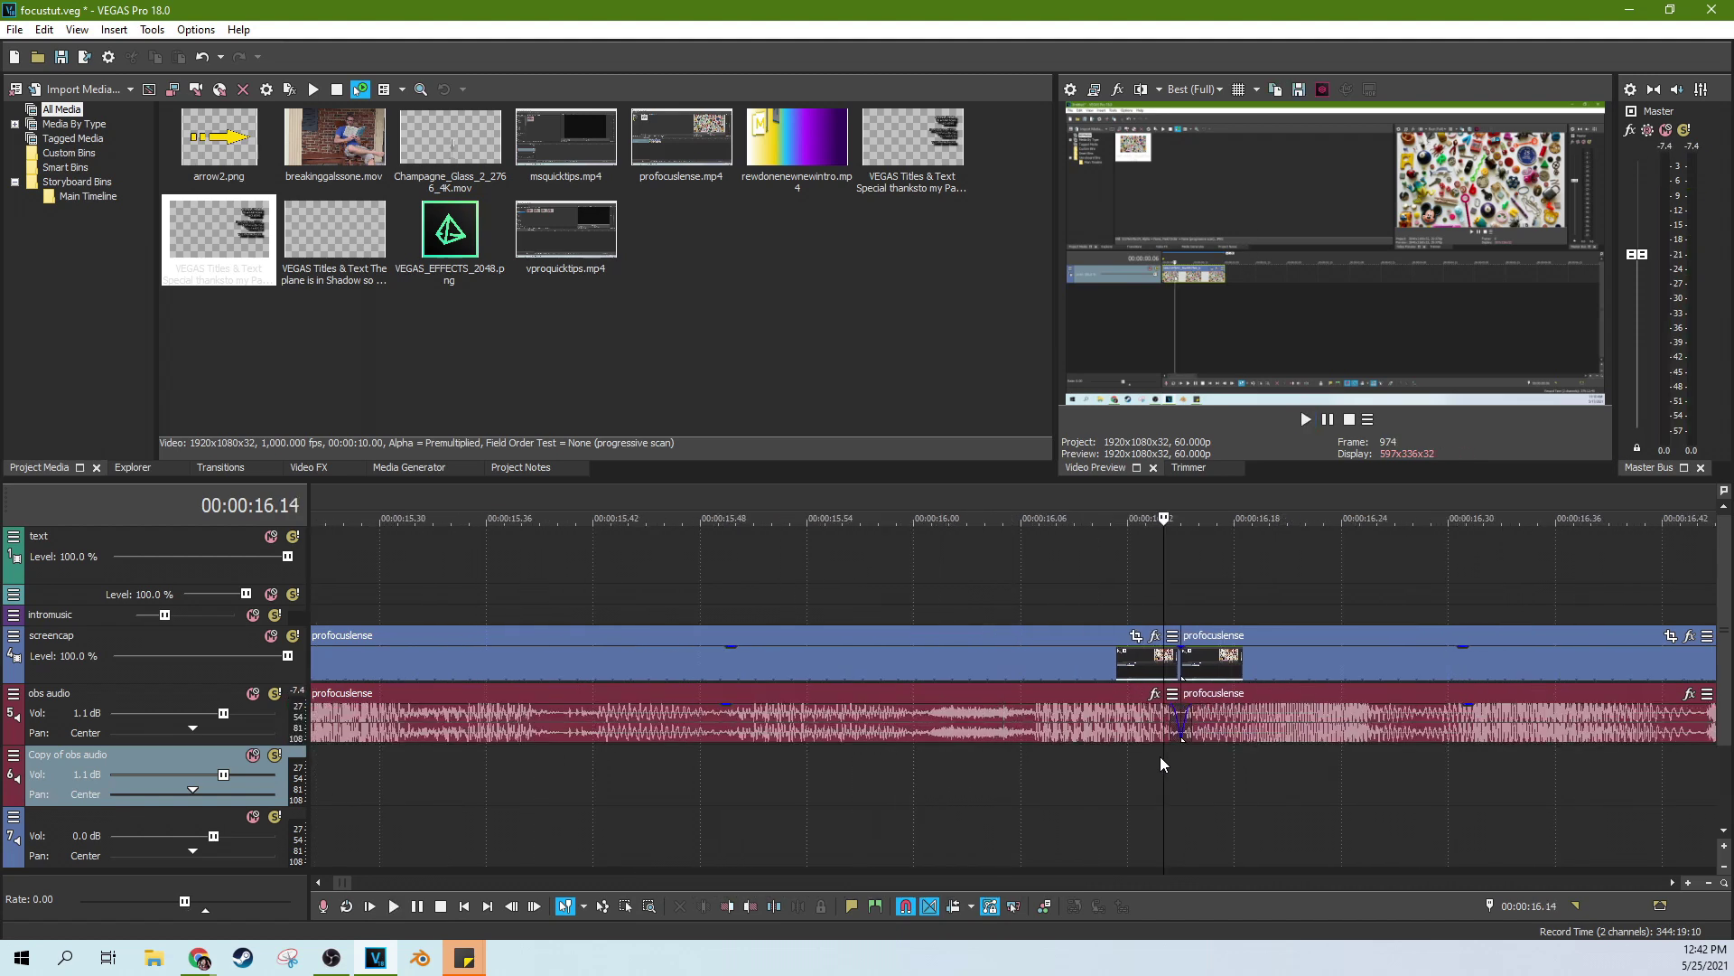
{"action": "scroll", "coordinate": [1157, 756], "scroll_direction": "up", "scroll_amount": 5}
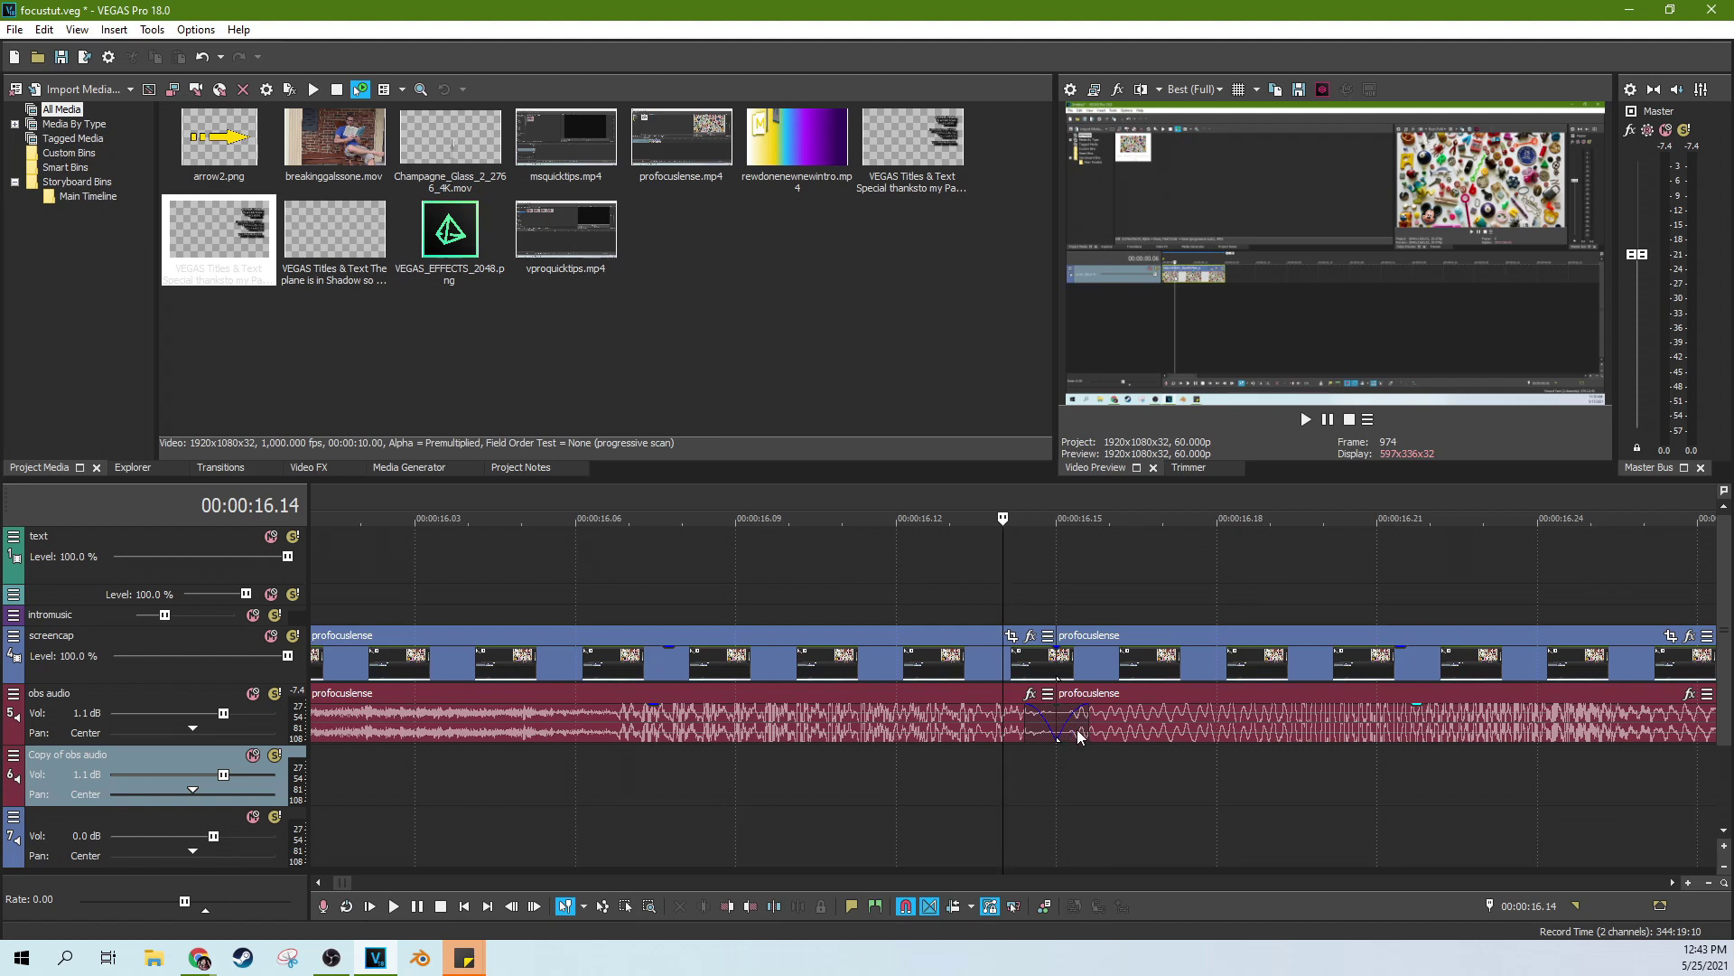
{"action": "scroll", "coordinate": [1065, 730], "scroll_direction": "down", "scroll_amount": 10}
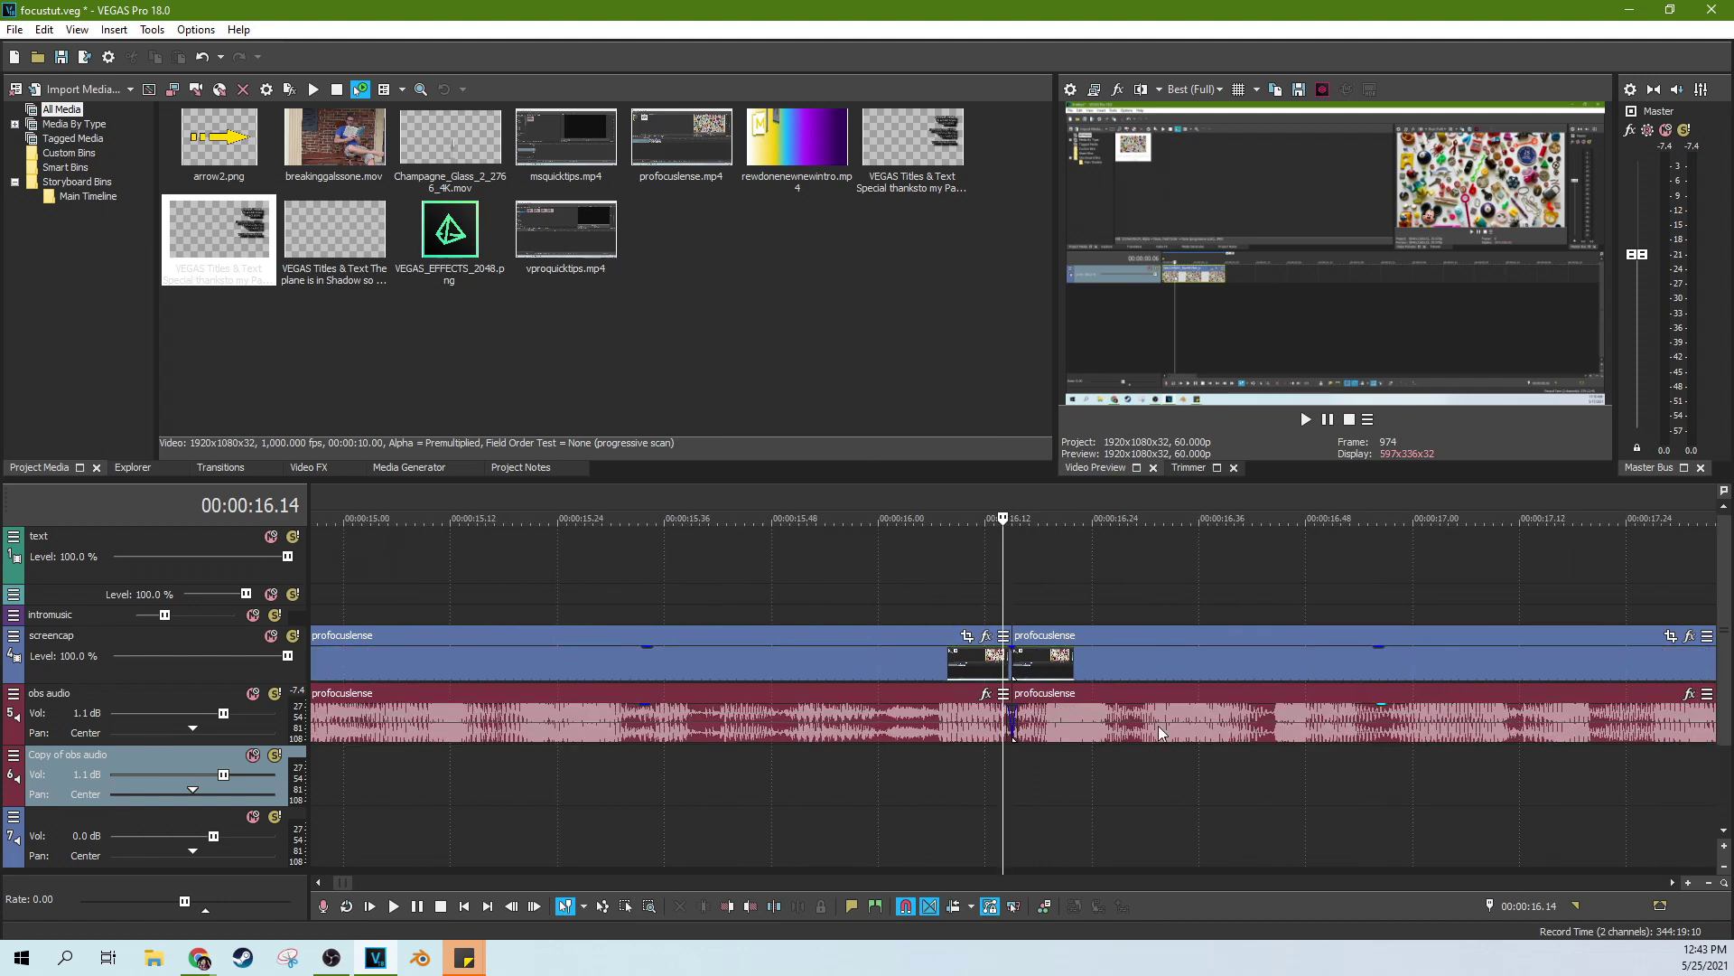